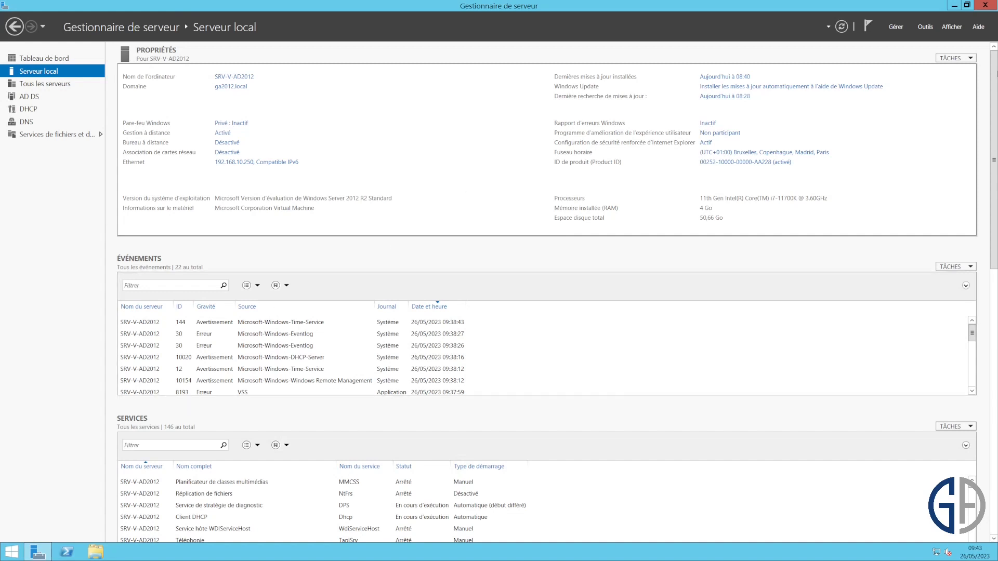
- Open Active Directory Users and Computers from the Administrative Tools folder
{"action": "left_click", "coordinate": [955, 6]}
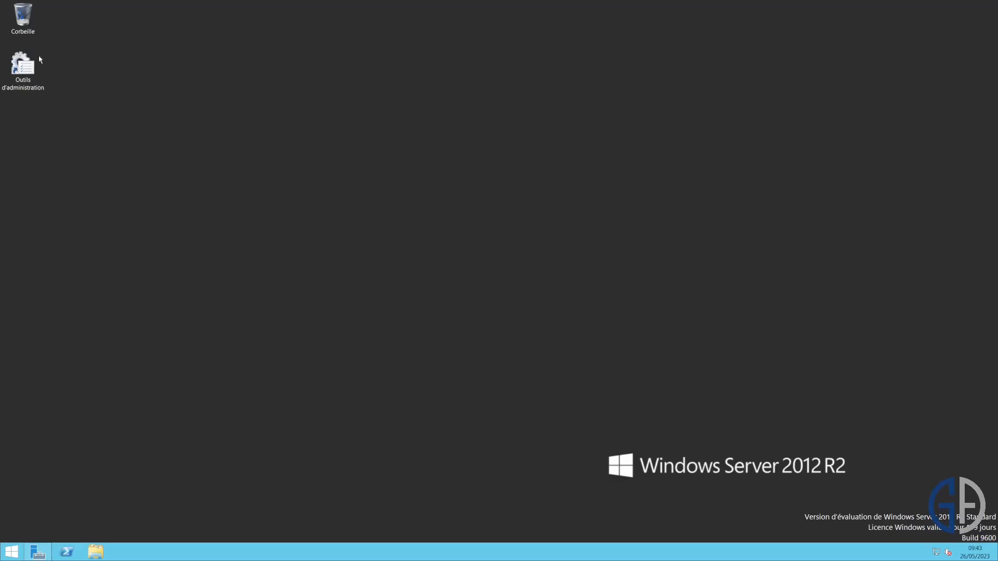
{"action": "double_click", "coordinate": [21, 65]}
{"action": "left_click", "coordinate": [411, 260]}
{"action": "scroll", "coordinate": [410, 263], "scroll_direction": "down", "scroll_amount": 3}
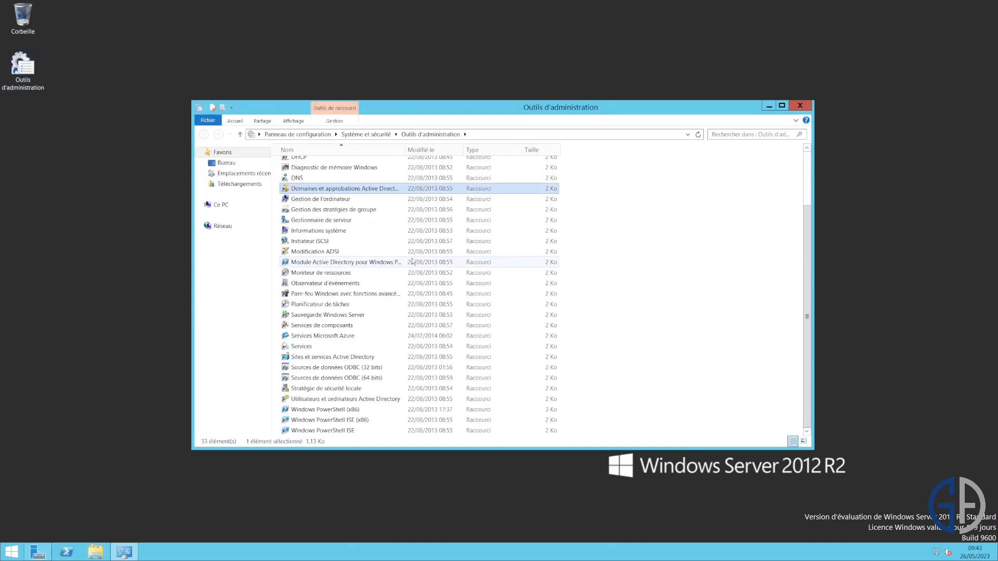
{"action": "double_click", "coordinate": [362, 399]}
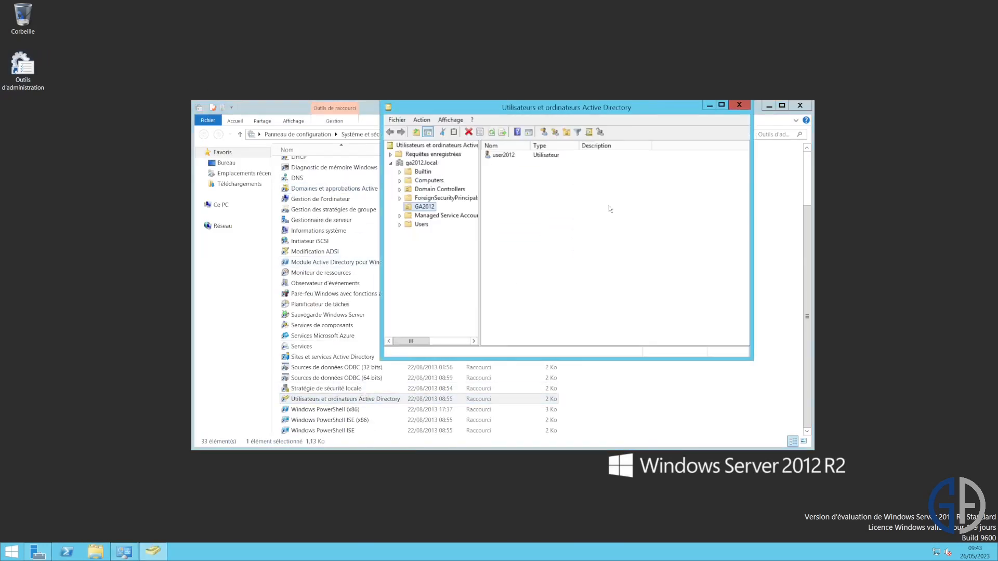
- Maximize the console and browse the GA2012 unit containing the user2012 account
{"action": "left_click", "coordinate": [721, 105]}
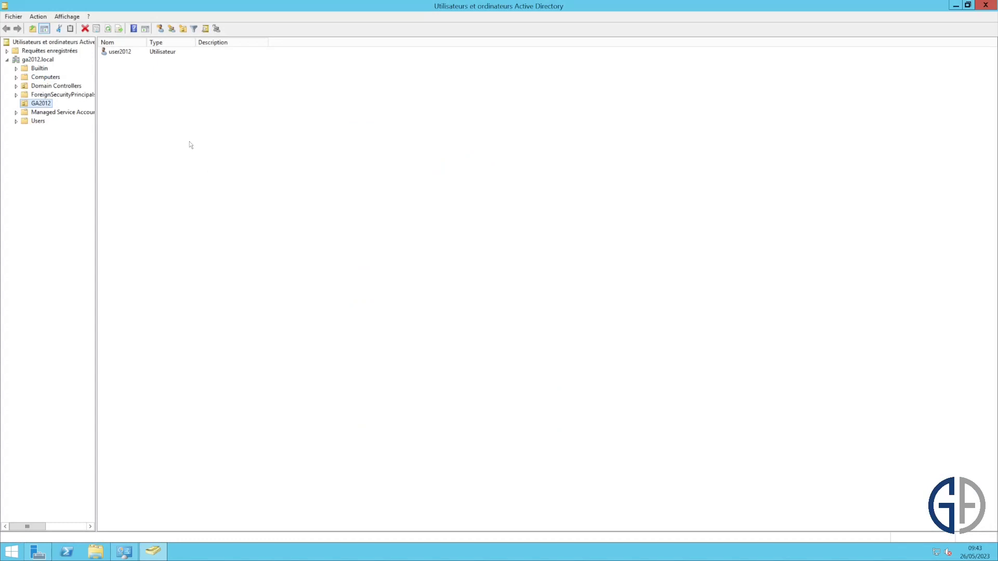
{"action": "left_click", "coordinate": [125, 53]}
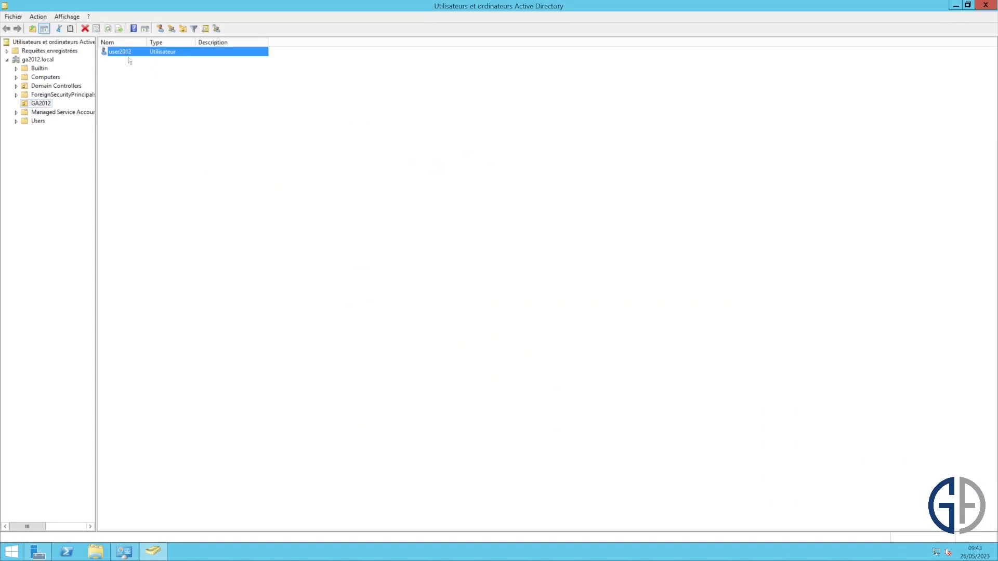
{"action": "left_click", "coordinate": [169, 78]}
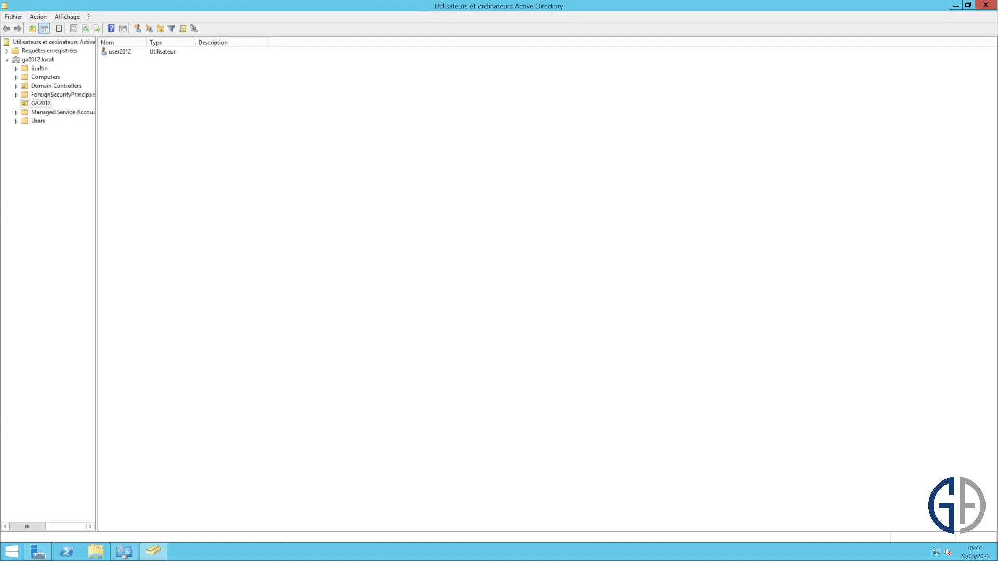
- Launch Command Prompt through Run with cmd and maximize the console
{"action": "right_click", "coordinate": [937, 551]}
{"action": "left_click", "coordinate": [740, 419]}
{"action": "key", "text": "super+r"}
{"action": "type", "text": "cmd"}
{"action": "key", "text": "Return"}
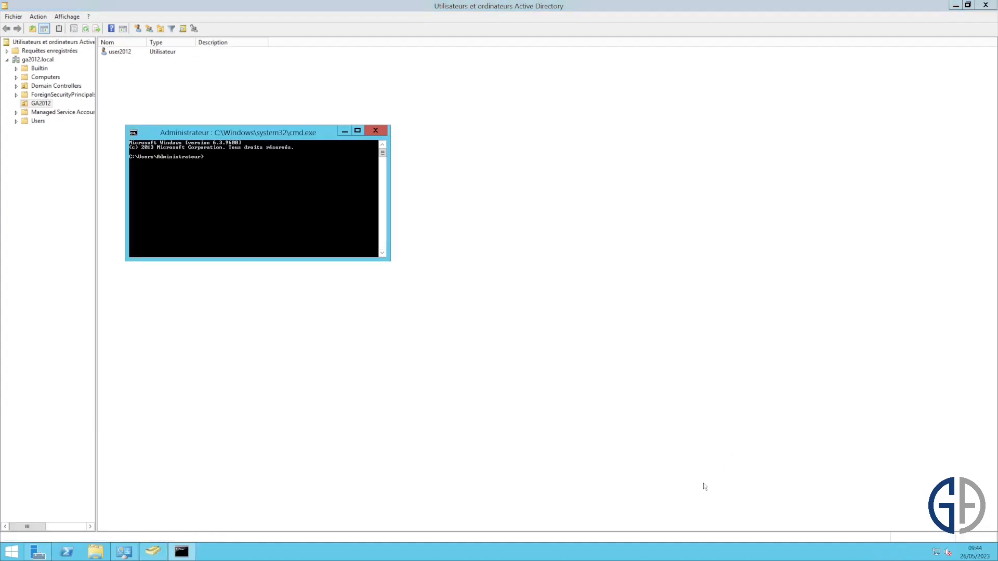
{"action": "key", "text": "BackSpace"}
{"action": "left_click", "coordinate": [357, 131]}
- Run ipconfig, then ipconfig /all, showing the address 192.168.10.250
{"action": "type", "text": "ipconfig"}
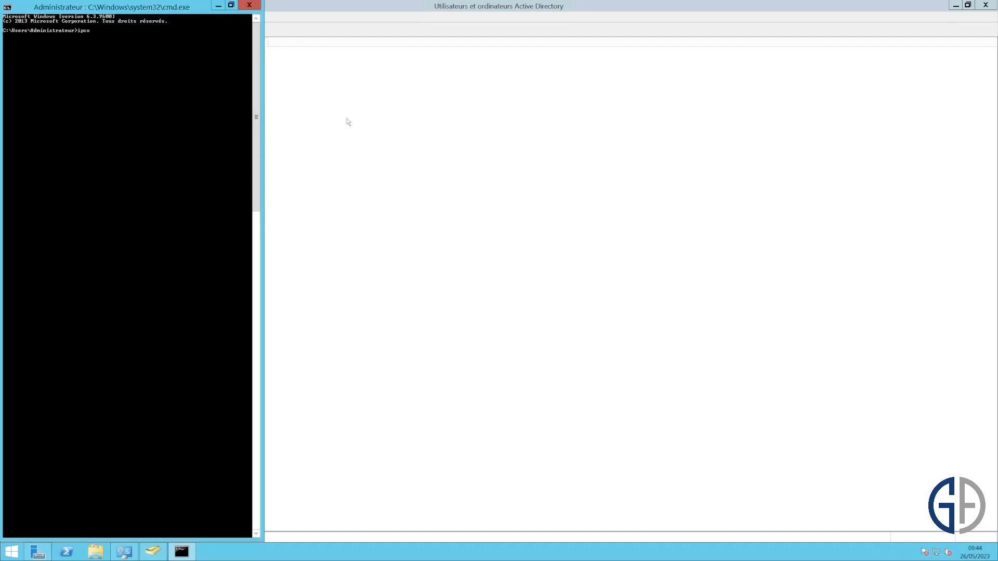
{"action": "key", "text": "Return"}
{"action": "key", "text": "Up"}
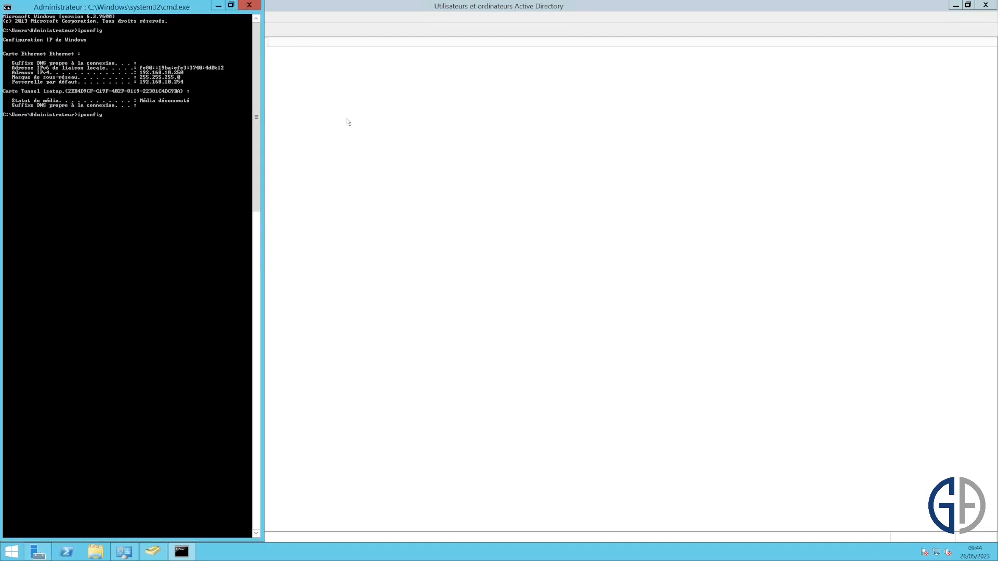
{"action": "type", "text": "/all"}
{"action": "key", "text": "Return"}
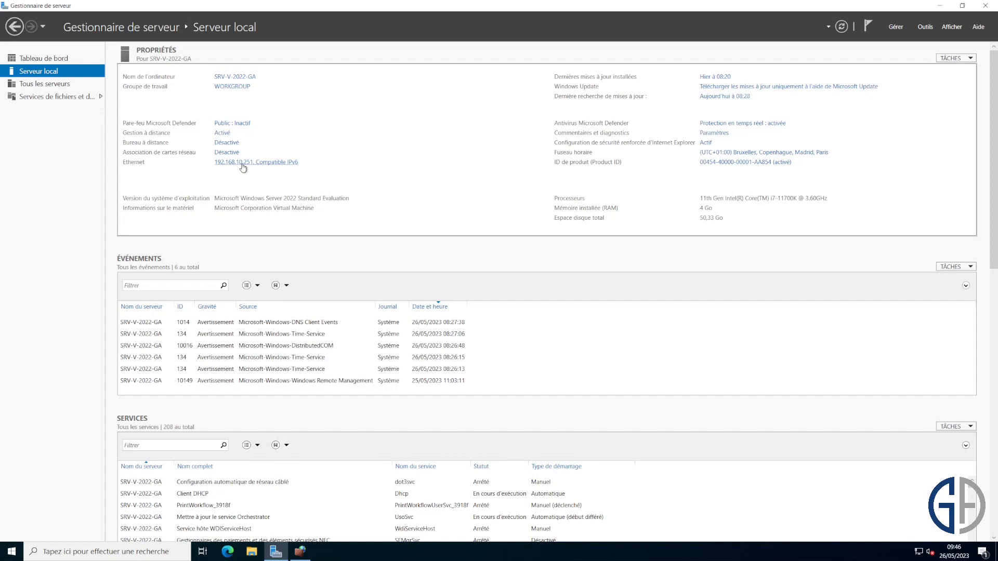
- Open Command Prompt and run ipconfig /all to check the configured DNS server
{"action": "key", "text": "super+r"}
{"action": "type", "text": "cmd"}
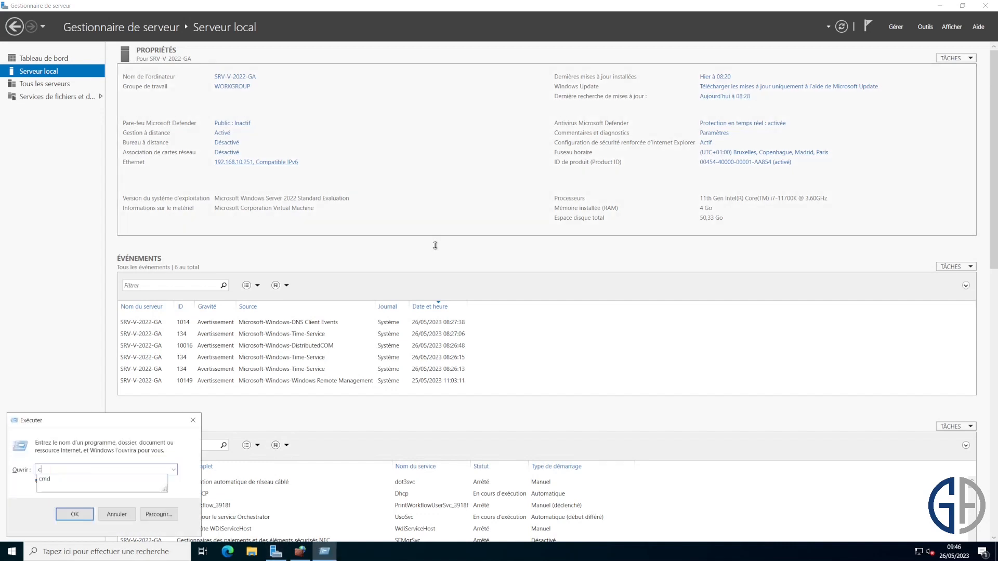
{"action": "key", "text": "Return"}
{"action": "type", "text": "ipconfi"}
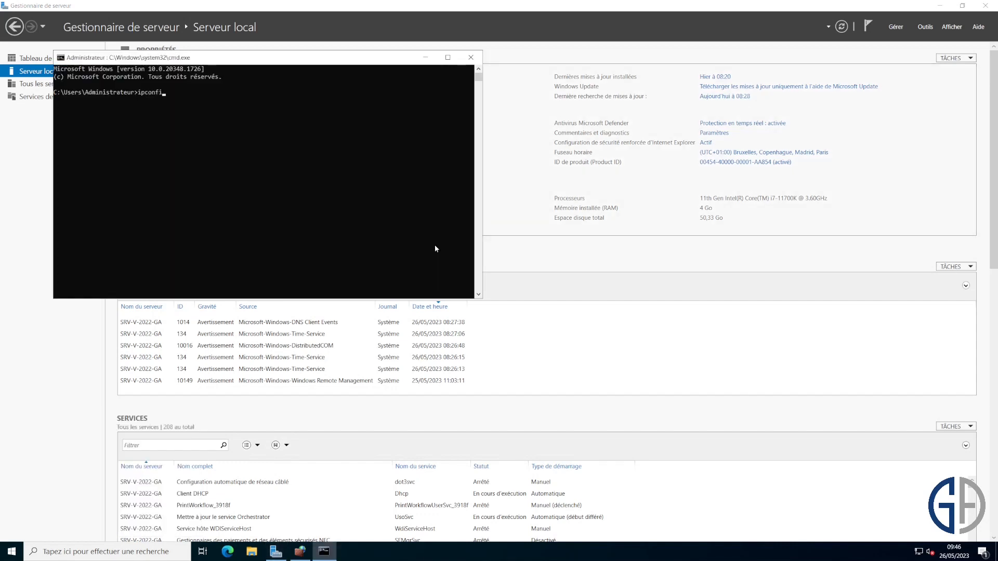
{"action": "type", "text": "g /all"}
{"action": "key", "text": "Return"}
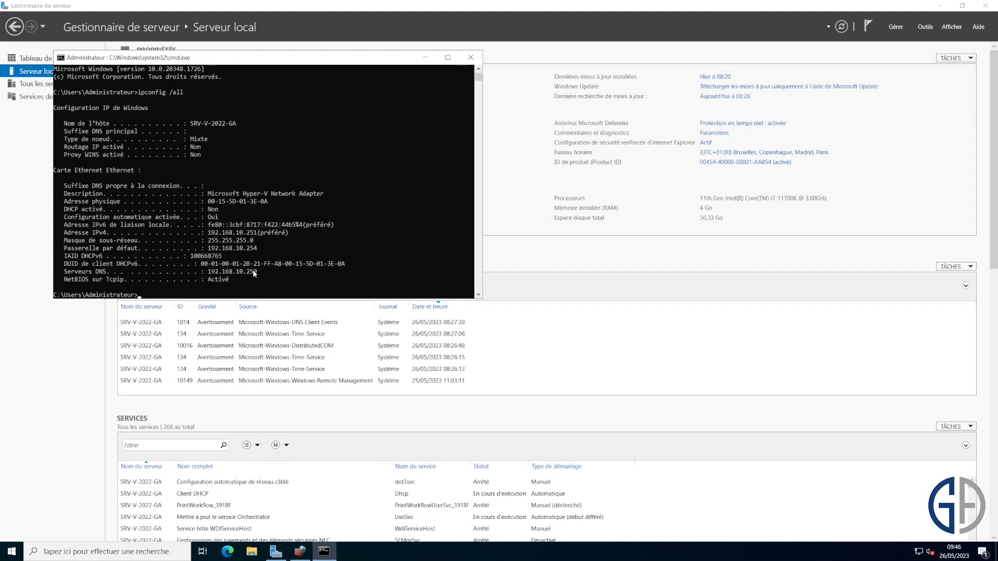
{"action": "left_click_drag", "start_coordinate": [253, 272], "coordinate": [234, 264]}
{"action": "left_click", "coordinate": [297, 271]}
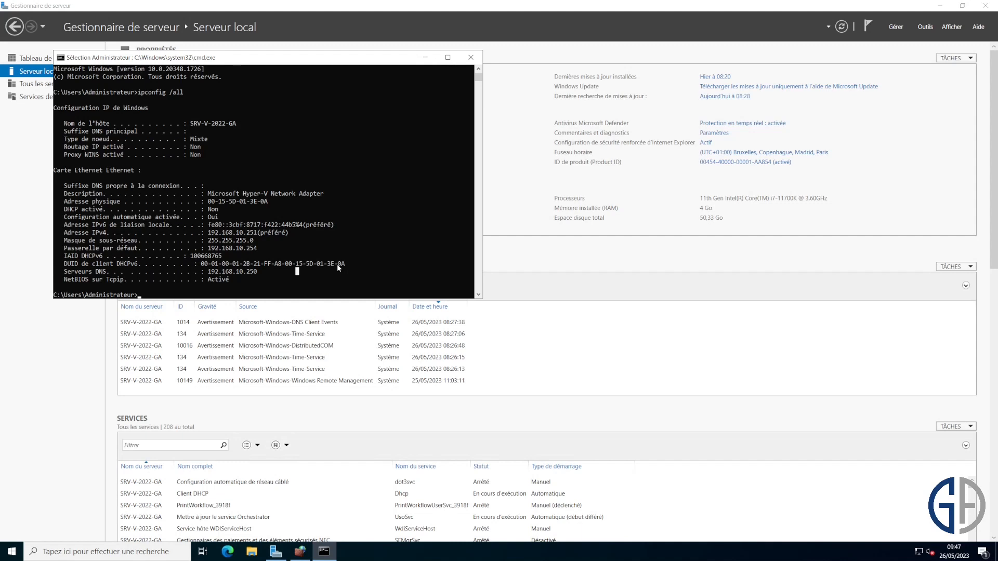
{"action": "key", "text": "Escape"}
- Run nslookup to confirm srv-v-ad2012.ga2012.local at 192.168.10.250, then close the console
{"action": "type", "text": "ns"}
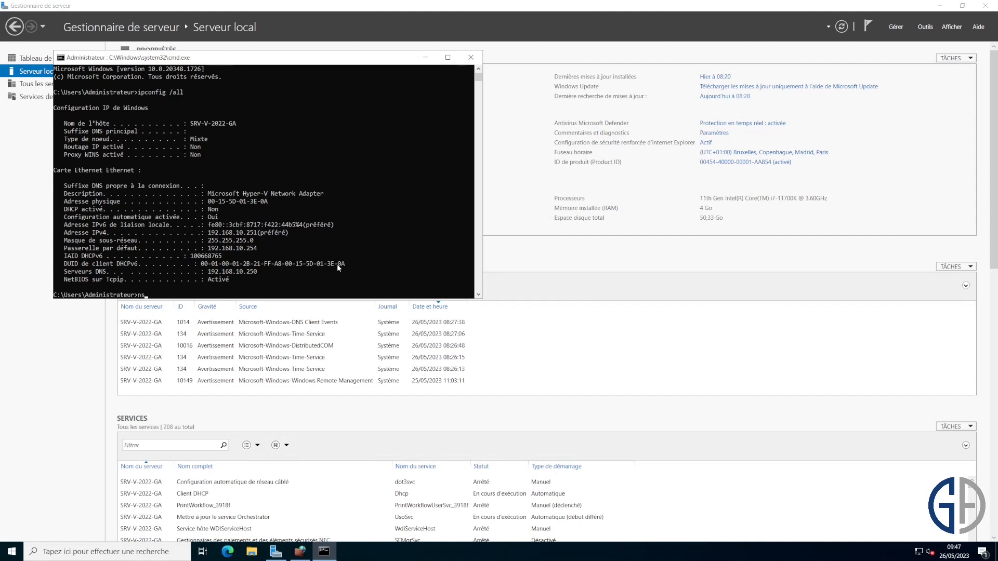
{"action": "type", "text": "lookup"}
{"action": "key", "text": "Return"}
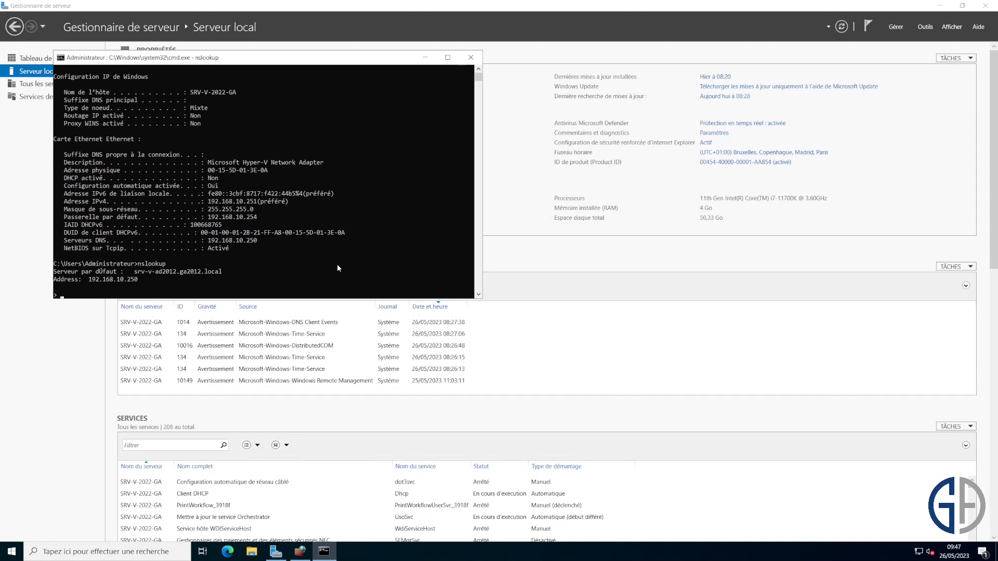
{"action": "key", "text": "ctrl+c"}
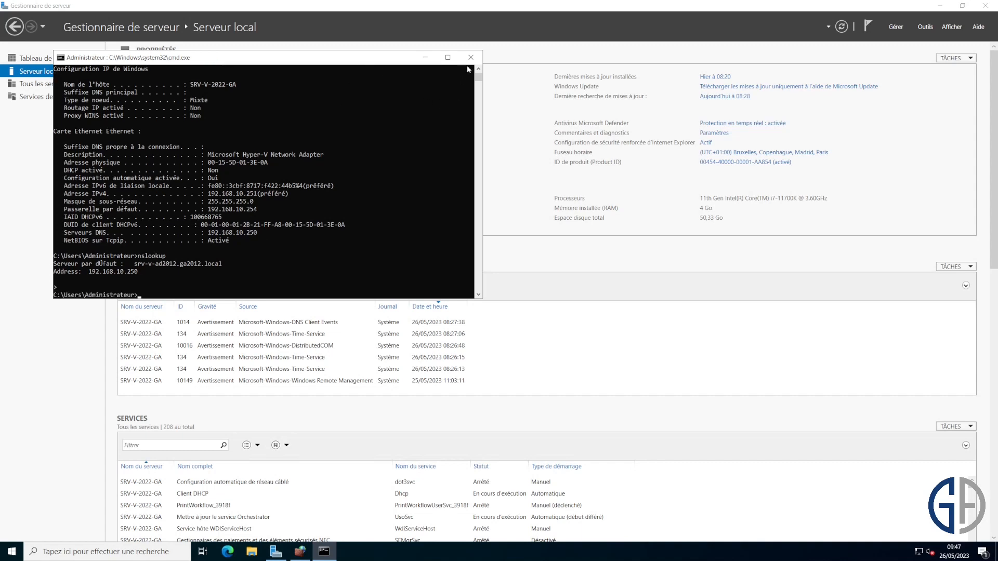
{"action": "left_click", "coordinate": [471, 57]}
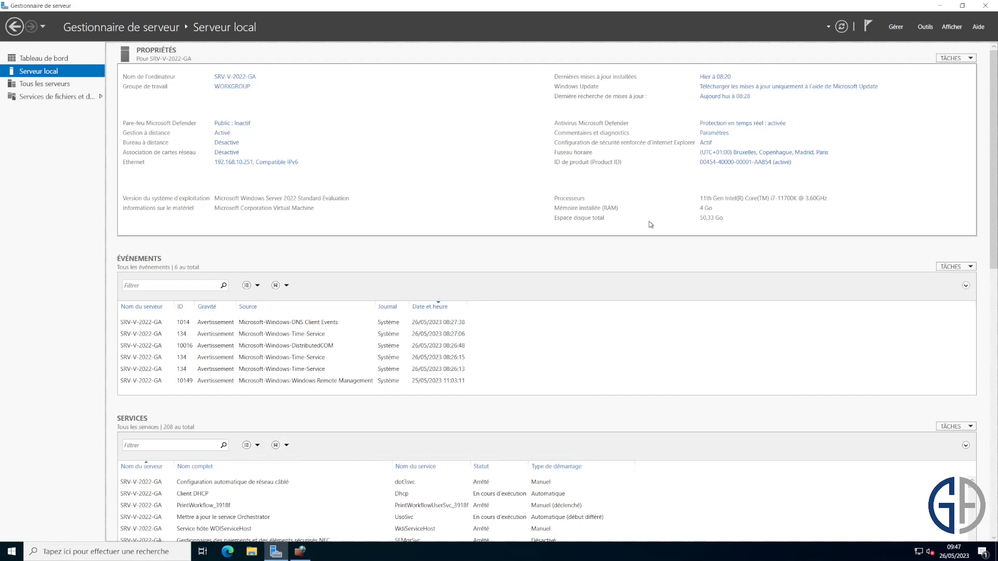
- Start the Add Roles and Features wizard and advance to the server roles page
{"action": "left_click", "coordinate": [895, 27]}
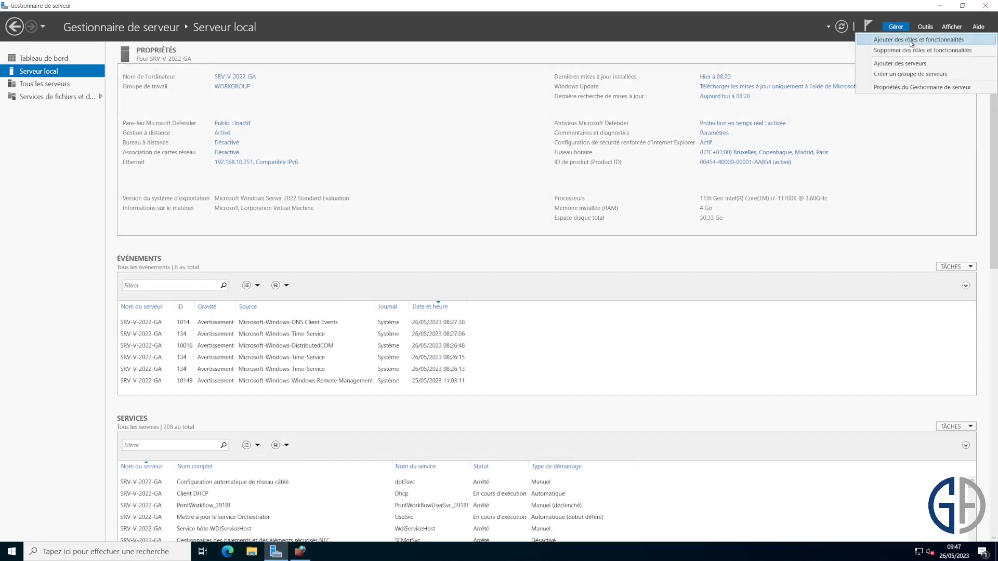
{"action": "left_click", "coordinate": [911, 42]}
{"action": "left_click", "coordinate": [250, 301]}
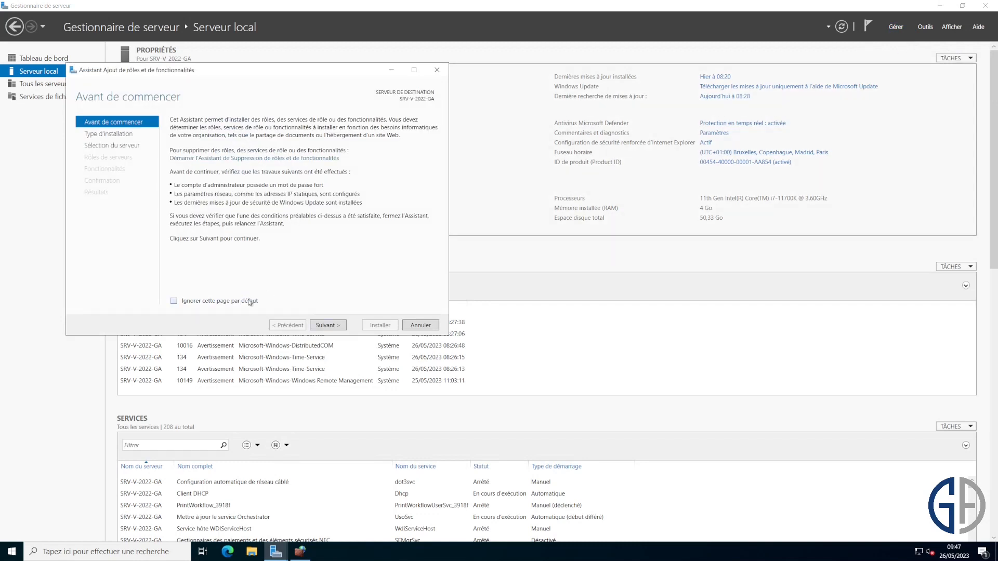
{"action": "left_click", "coordinate": [327, 325]}
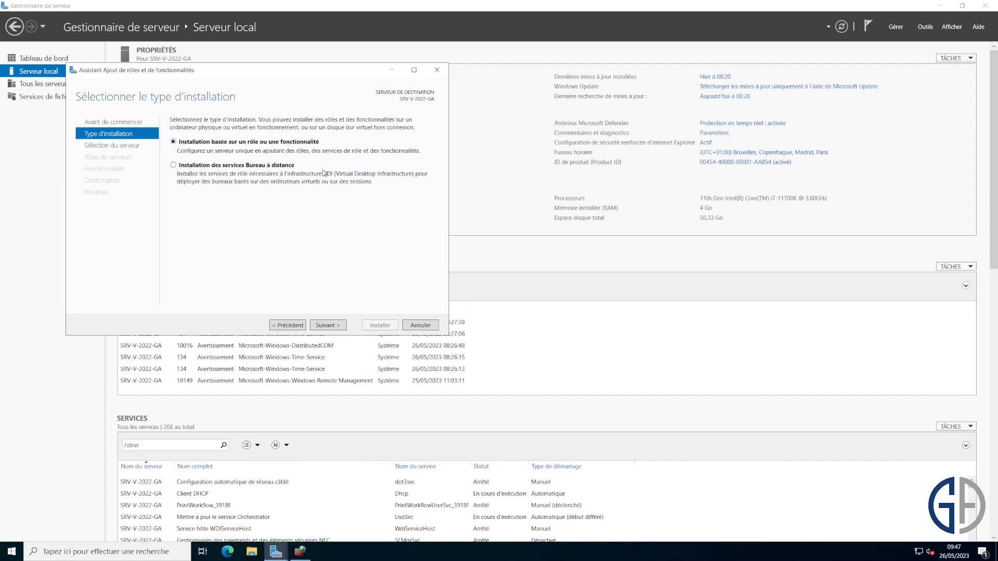
{"action": "left_click", "coordinate": [328, 325]}
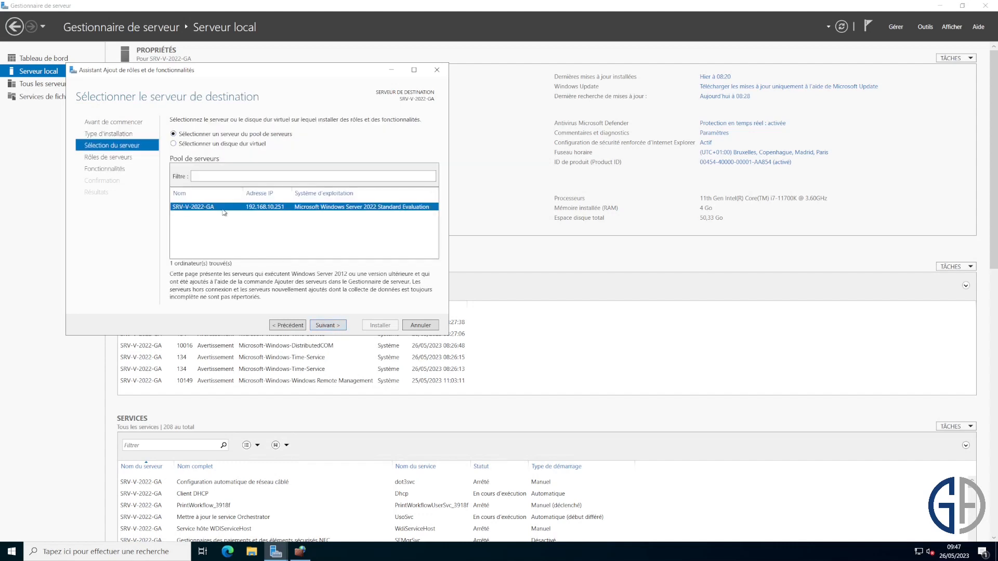
{"action": "left_click", "coordinate": [326, 325]}
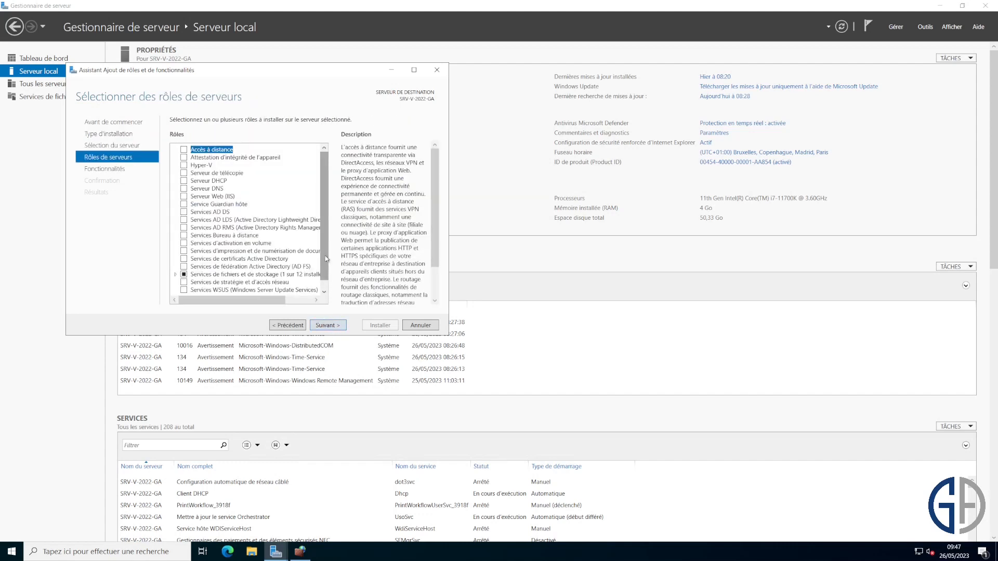
- Select the DNS Server and AD DS roles, including their management tools
{"action": "left_click", "coordinate": [184, 188]}
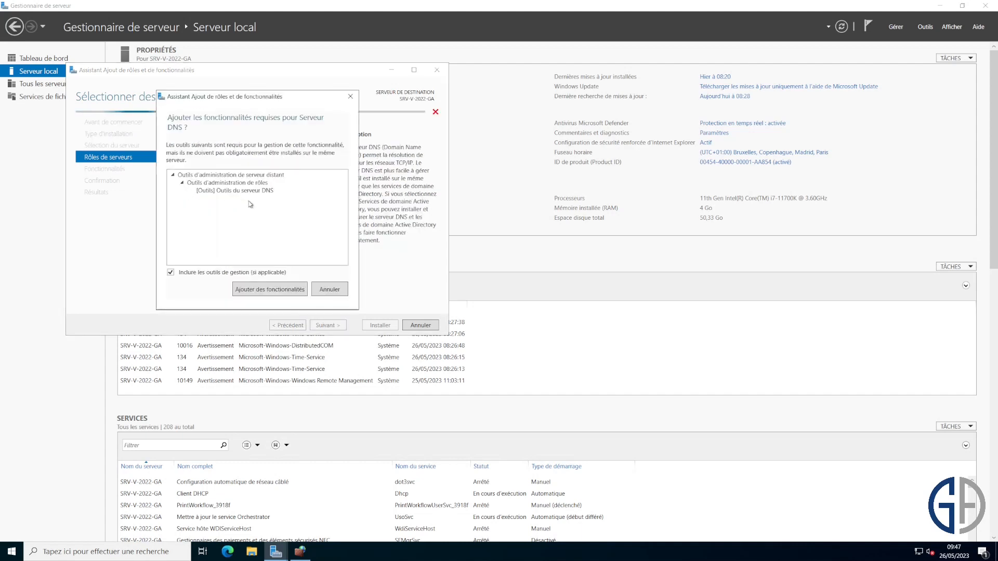
{"action": "left_click", "coordinate": [270, 289]}
{"action": "left_click_drag", "start_coordinate": [321, 215], "coordinate": [321, 221]}
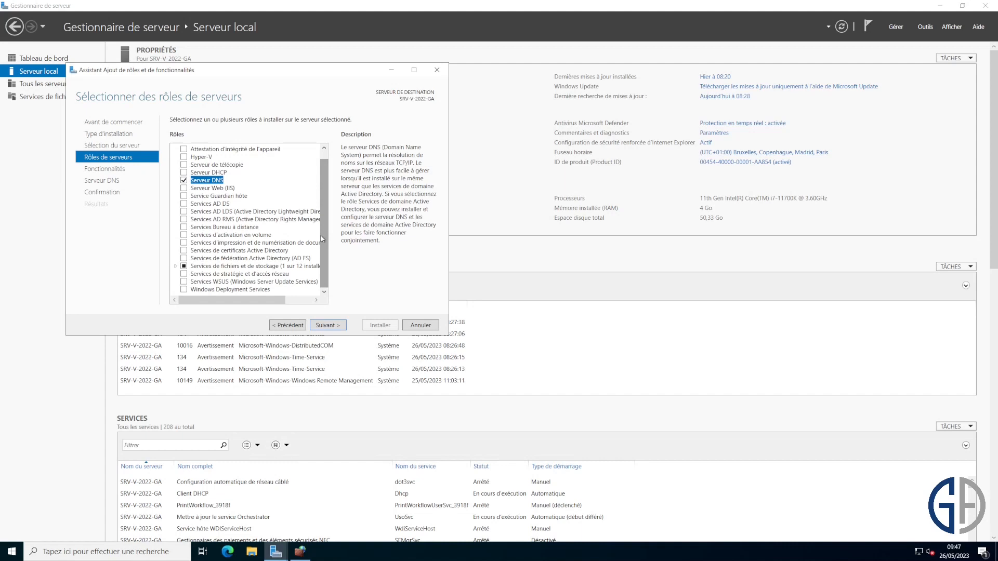
{"action": "left_click", "coordinate": [184, 203]}
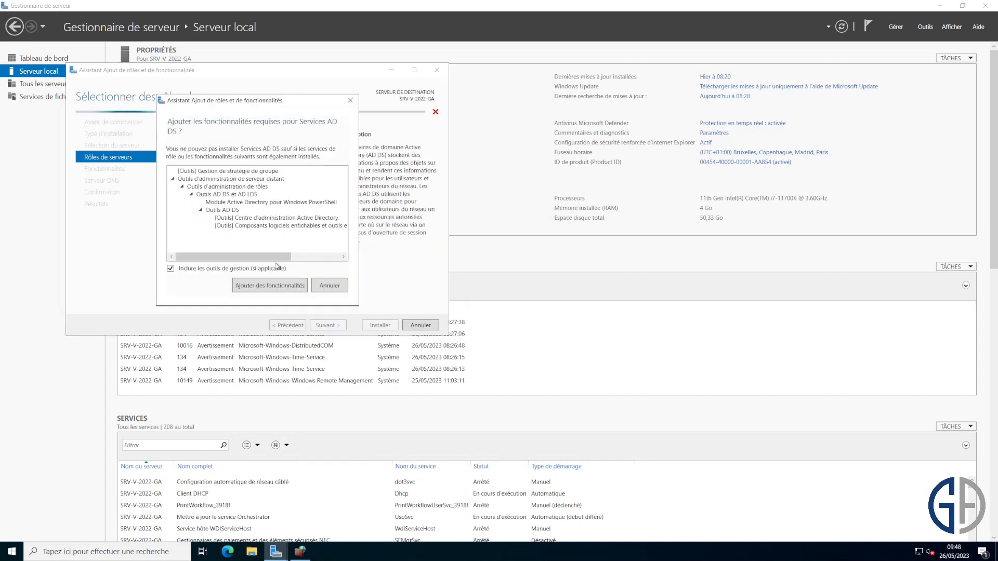
{"action": "left_click", "coordinate": [286, 290]}
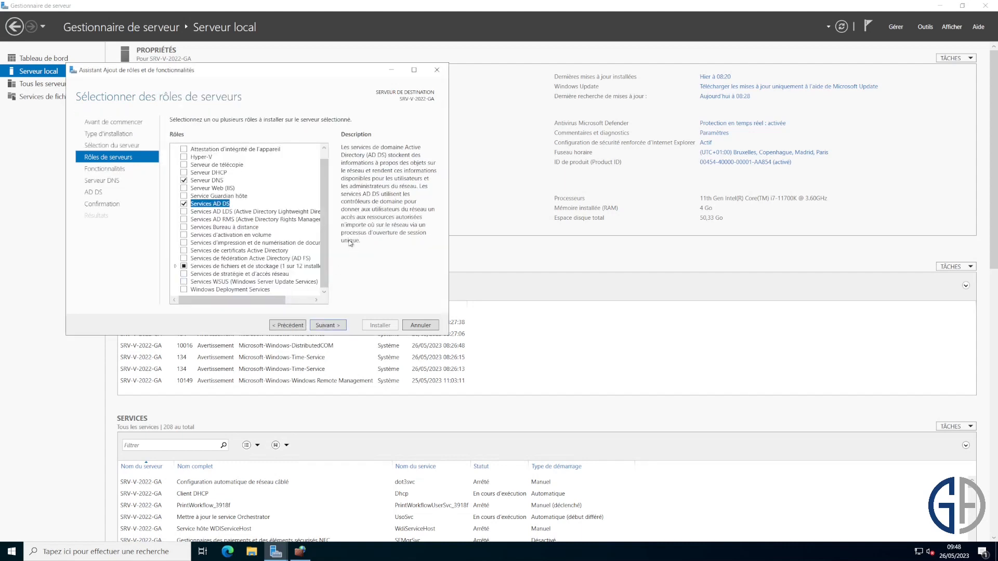
- Proceed through the remaining pages, install the roles and close the finished wizard
{"action": "left_click", "coordinate": [326, 325]}
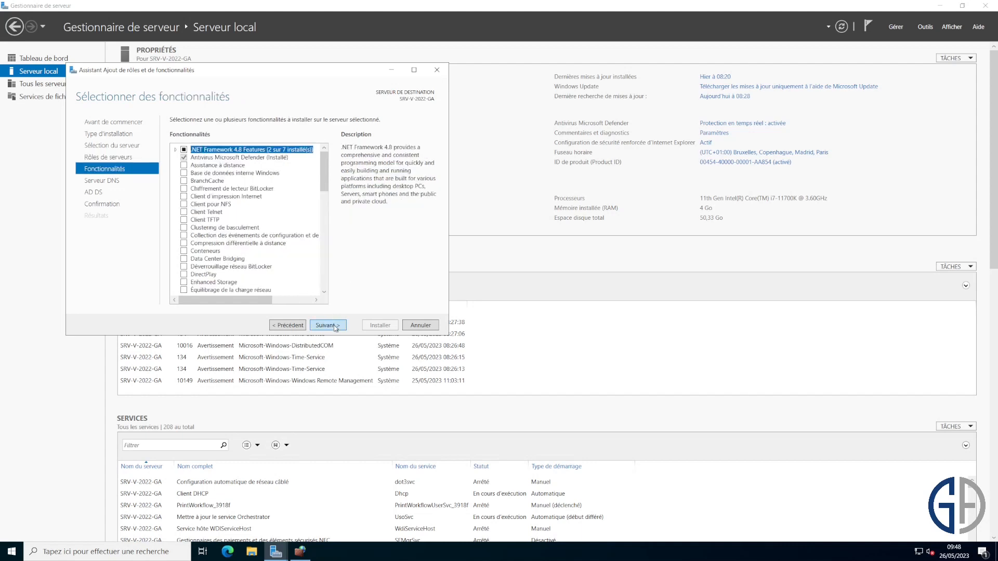
{"action": "left_click", "coordinate": [326, 325]}
{"action": "left_click", "coordinate": [326, 325]}
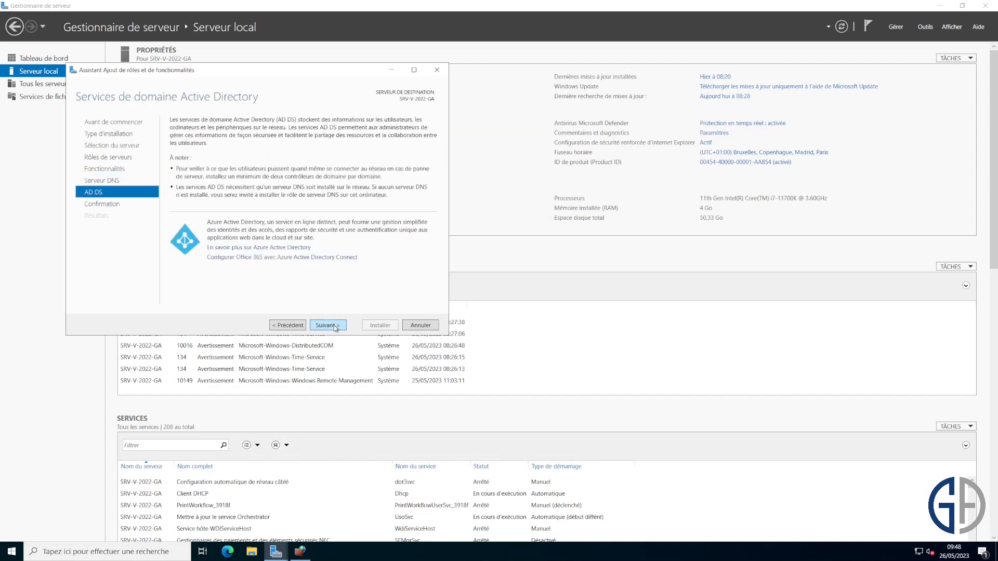
{"action": "left_click", "coordinate": [335, 326]}
{"action": "left_click", "coordinate": [372, 327]}
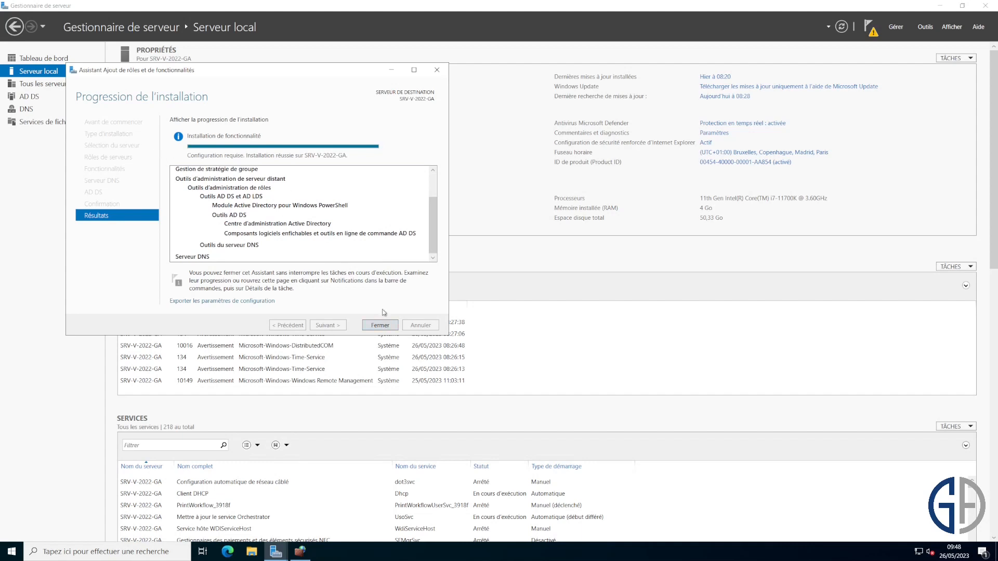
{"action": "left_click", "coordinate": [387, 328]}
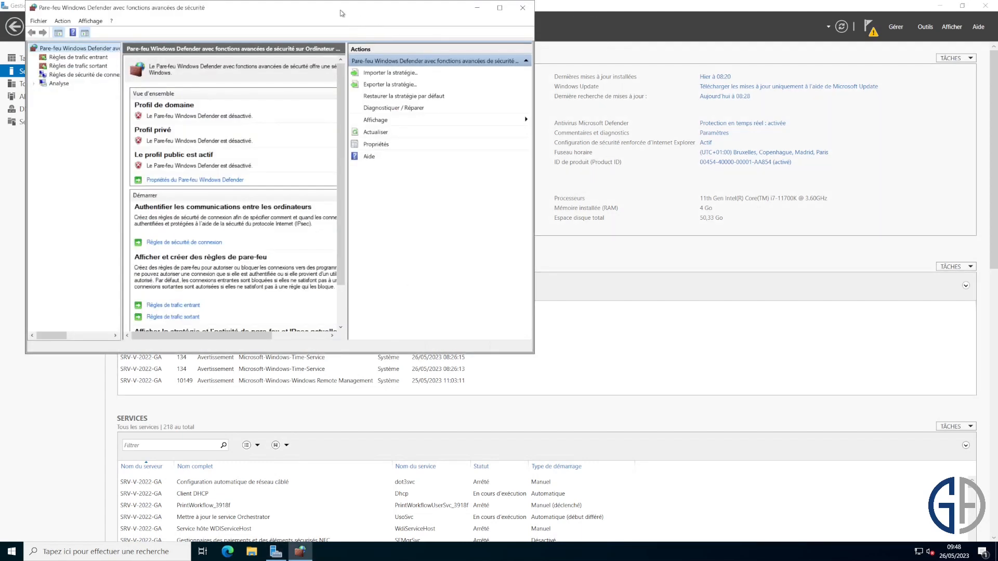
- Close the firewall console and show Server Manager's pending post-deployment notifications
{"action": "left_click_drag", "start_coordinate": [339, 9], "coordinate": [320, 57]}
{"action": "left_click", "coordinate": [502, 55]}
{"action": "left_click", "coordinate": [868, 27]}
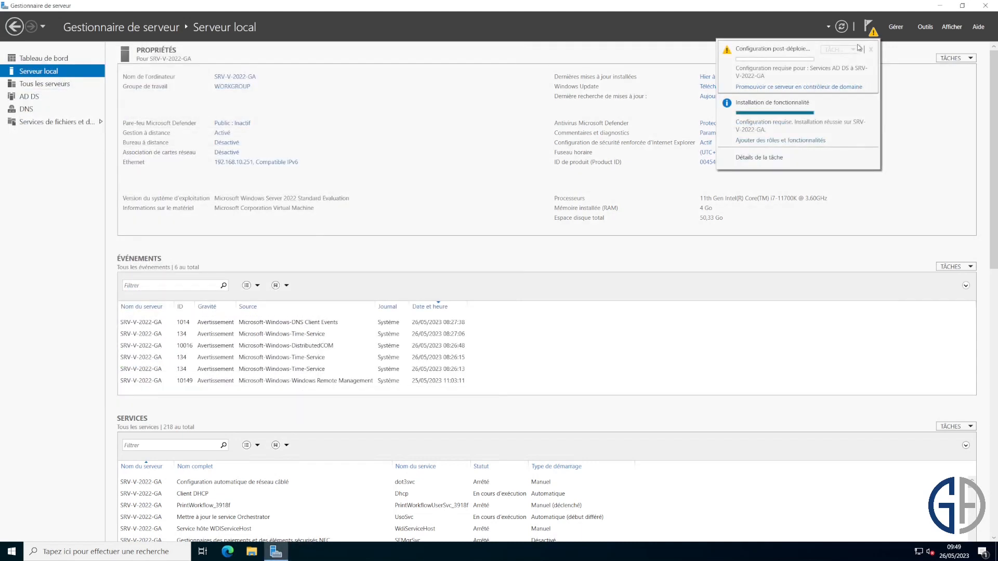
- Promote to a domain controller in existing domain ga2012.local using GA2012\Administrateur credentials
{"action": "left_click", "coordinate": [840, 86]}
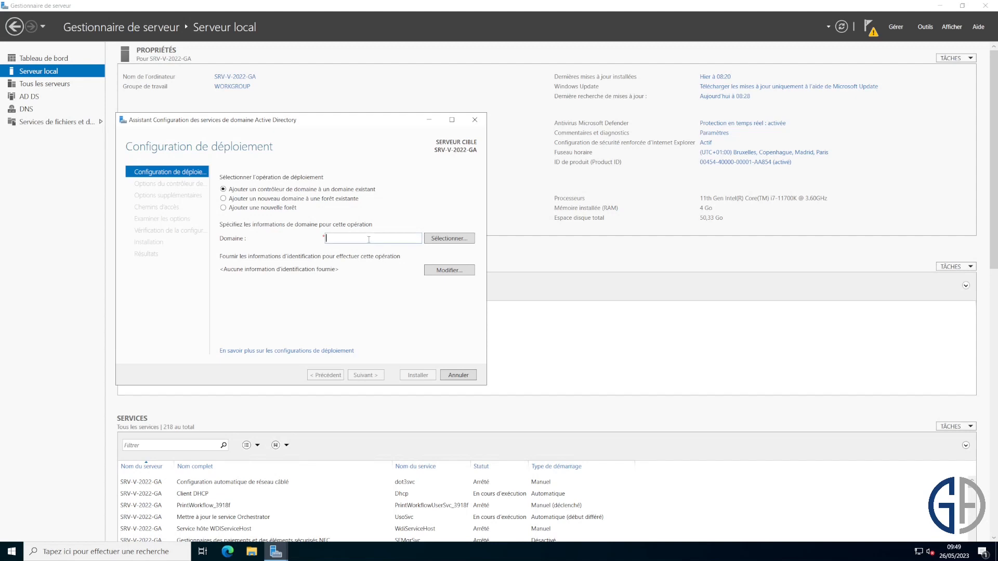
{"action": "type", "text": "ga2012.local"}
{"action": "left_click", "coordinate": [450, 274]}
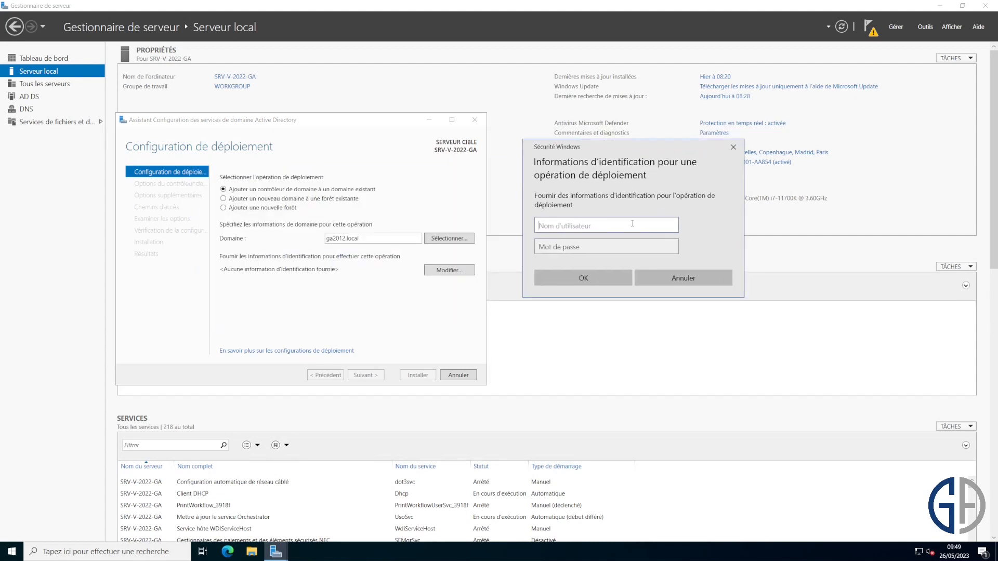
{"action": "type", "text": "GA2012\\Administrateur"}
{"action": "key", "text": "Tab"}
{"action": "type", "text": "*********"}
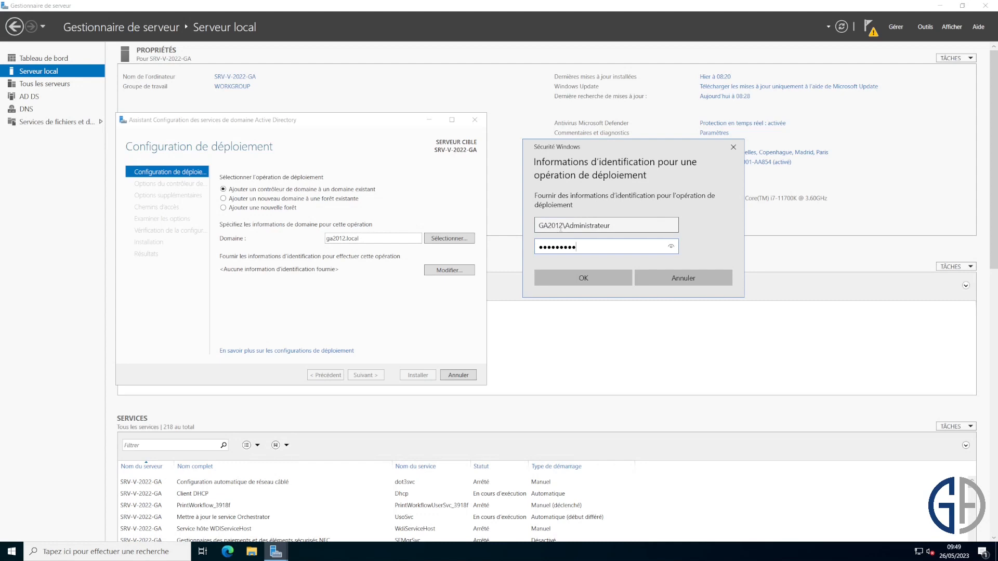
{"action": "double_click", "coordinate": [561, 227]}
{"action": "key", "text": "End"}
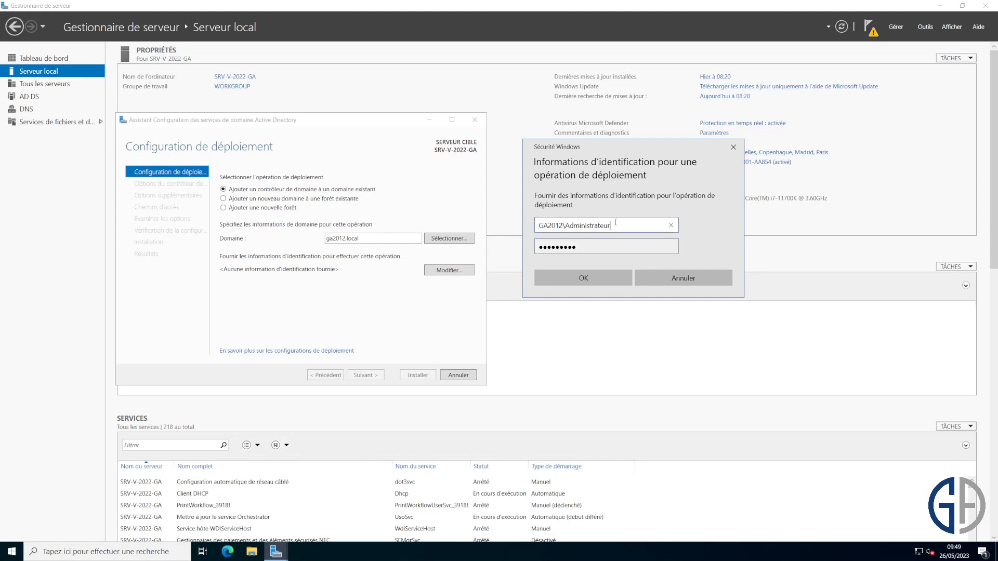
{"action": "left_click", "coordinate": [619, 274]}
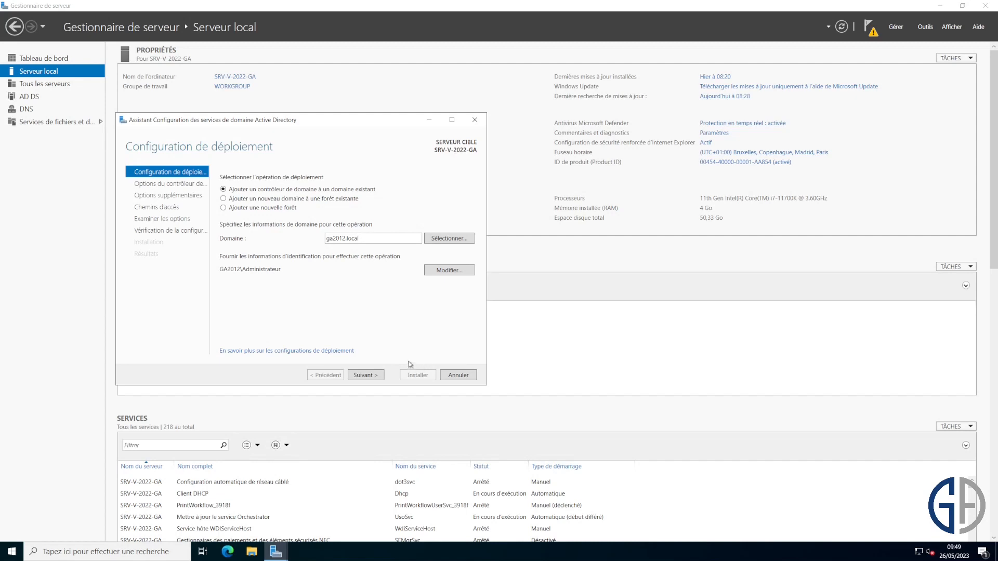
{"action": "left_click", "coordinate": [378, 375]}
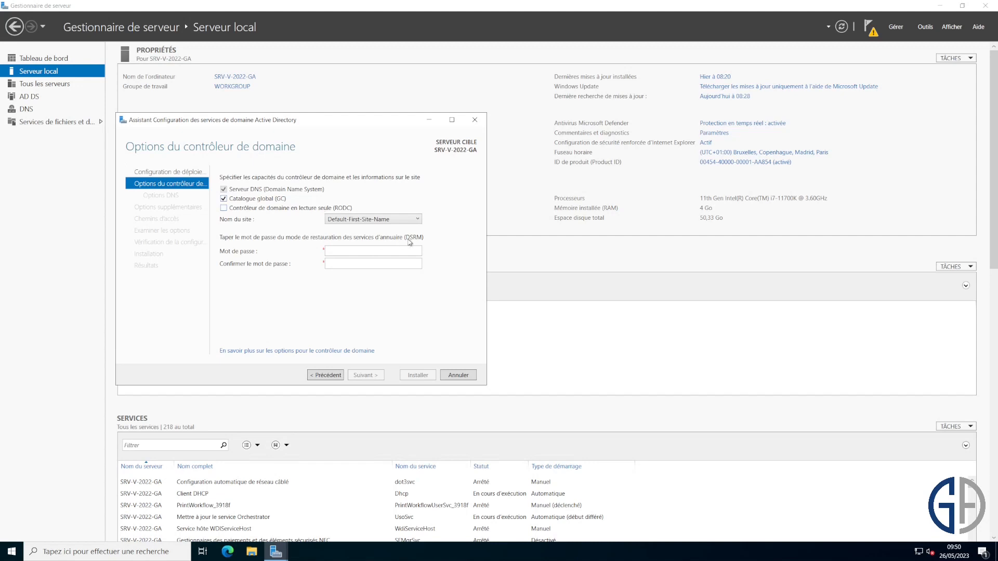
- Enter and confirm the DSRM password
{"action": "left_click", "coordinate": [397, 250]}
{"action": "type", "text": "•••••••••"}
{"action": "key", "text": "Tab"}
{"action": "type", "text": "•••••••••"}
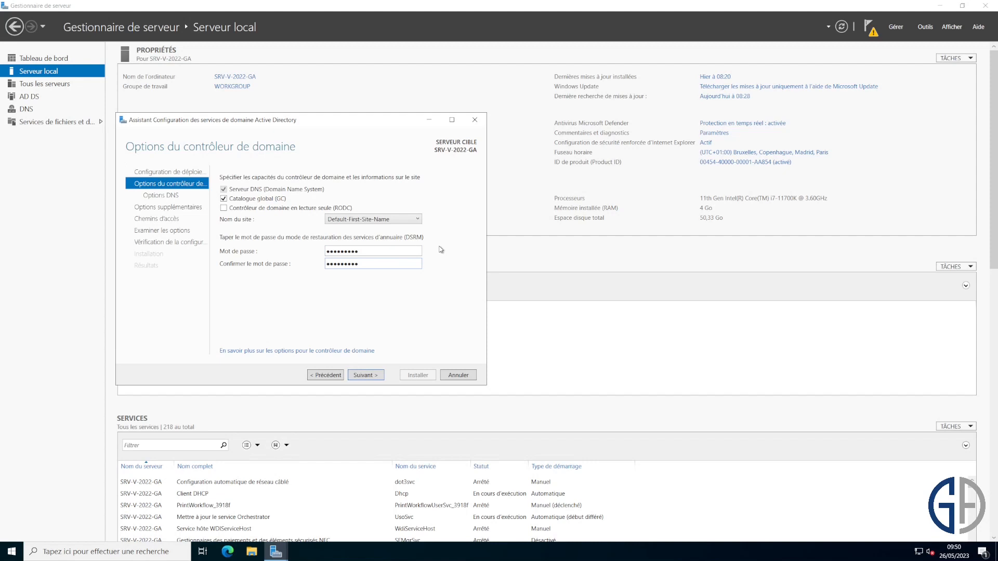
- Accept DNS options, replicate from any domain controller, and keep the default NTDS and SYSVOL paths
{"action": "left_click", "coordinate": [378, 380]}
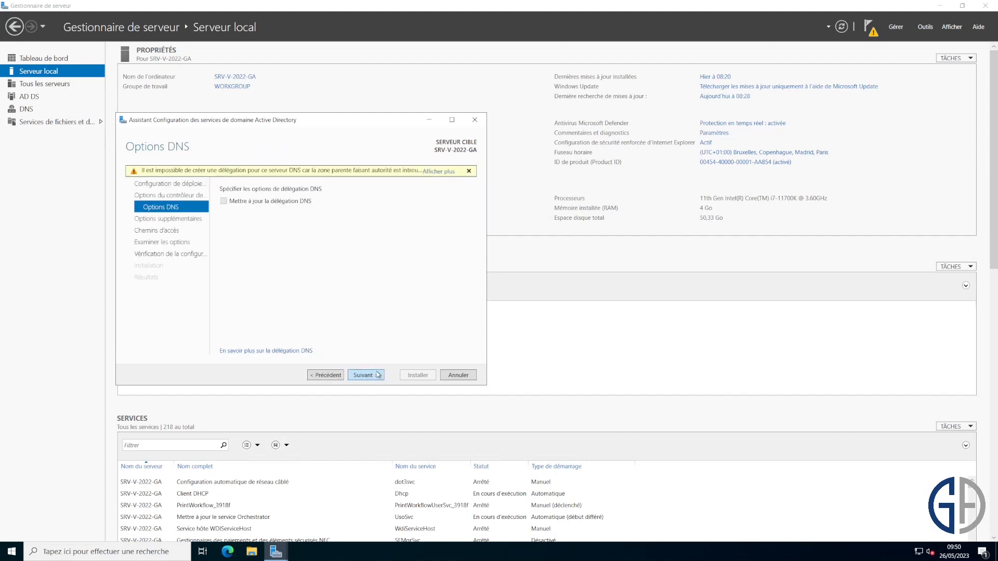
{"action": "left_click", "coordinate": [377, 374]}
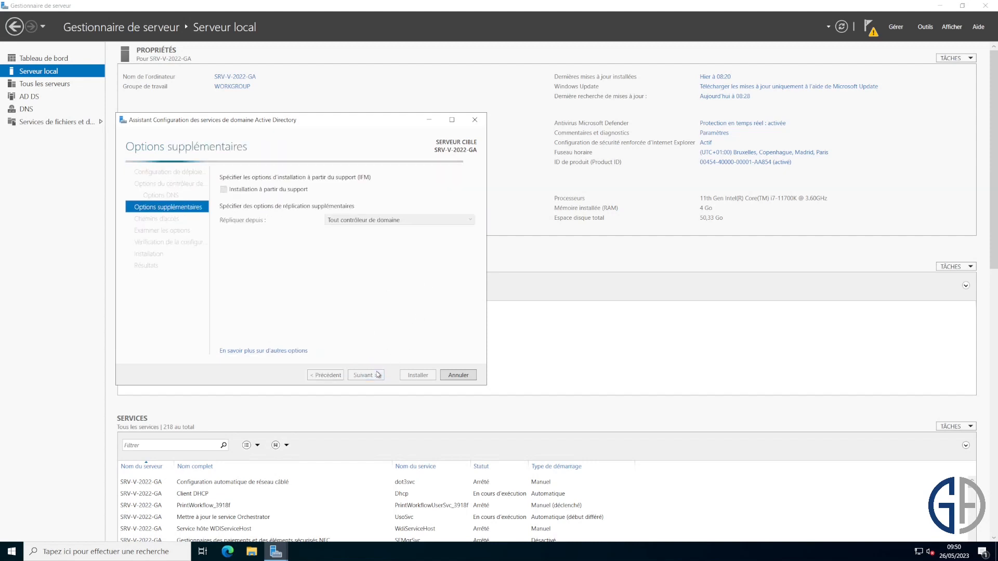
{"action": "left_click", "coordinate": [377, 220]}
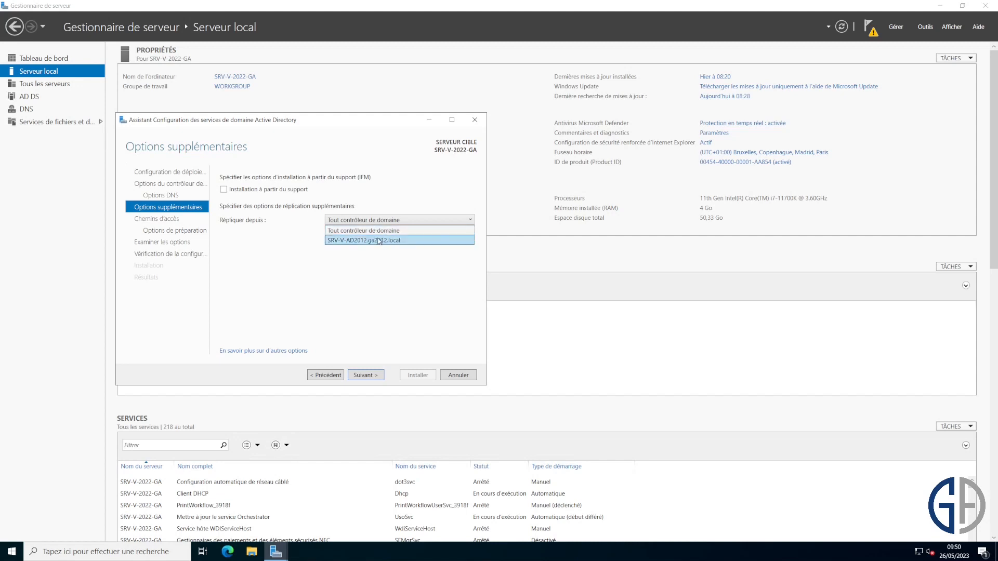
{"action": "left_click", "coordinate": [379, 260]}
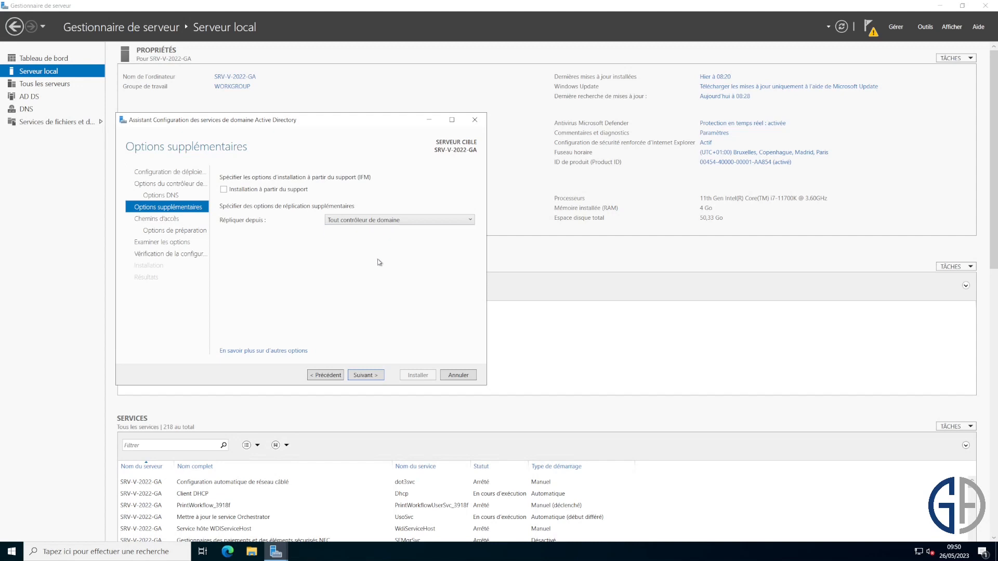
{"action": "left_click", "coordinate": [367, 375]}
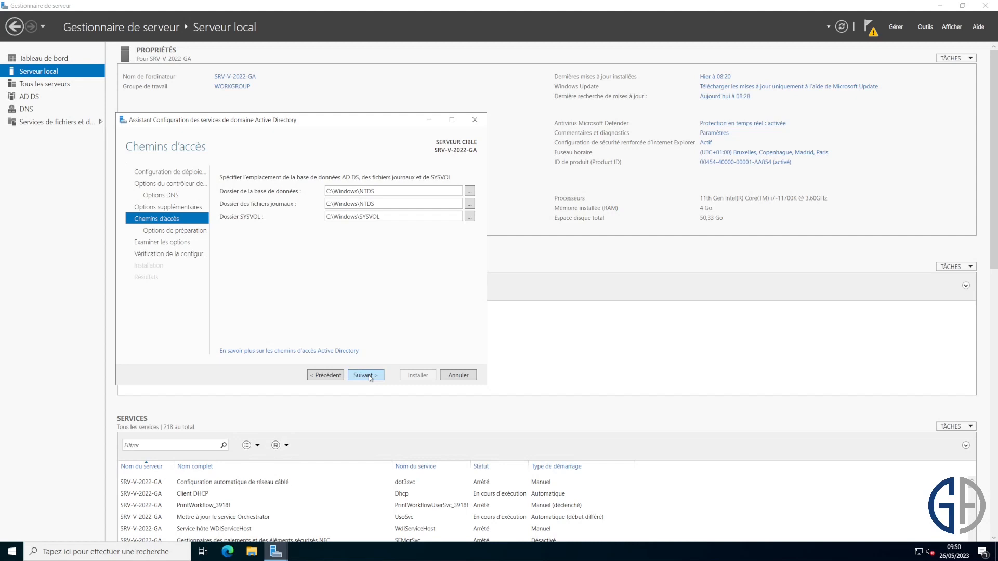
{"action": "left_click", "coordinate": [370, 376]}
- Review the promotion options, pass the prerequisite checks and start the domain controller installation
{"action": "left_click", "coordinate": [370, 376]}
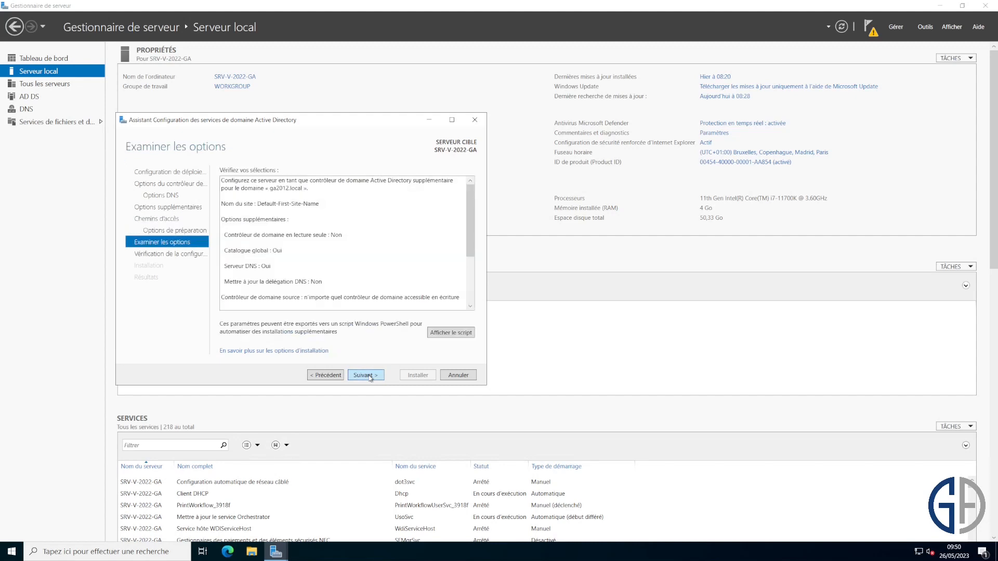
{"action": "left_click", "coordinate": [327, 374]}
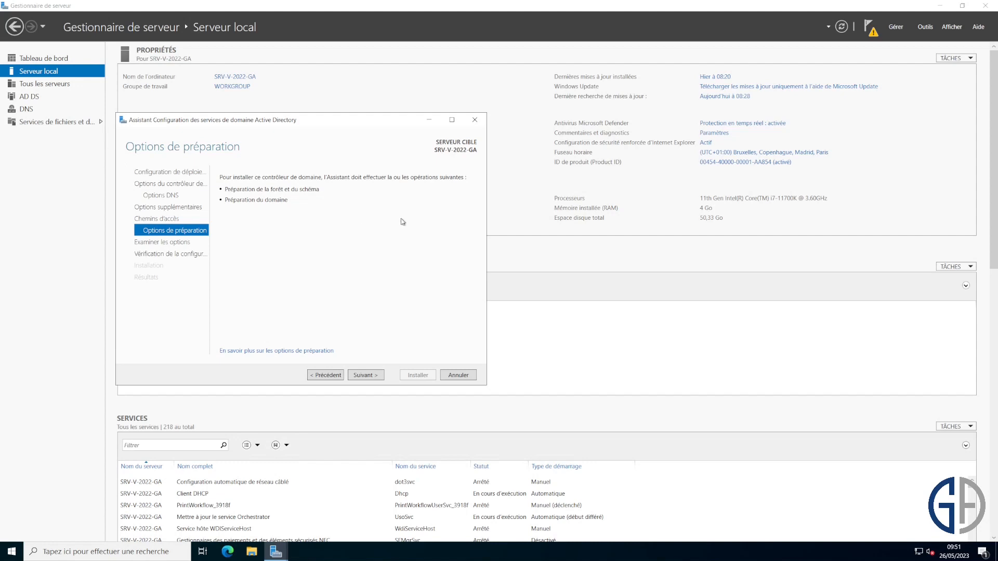
{"action": "left_click", "coordinate": [363, 377]}
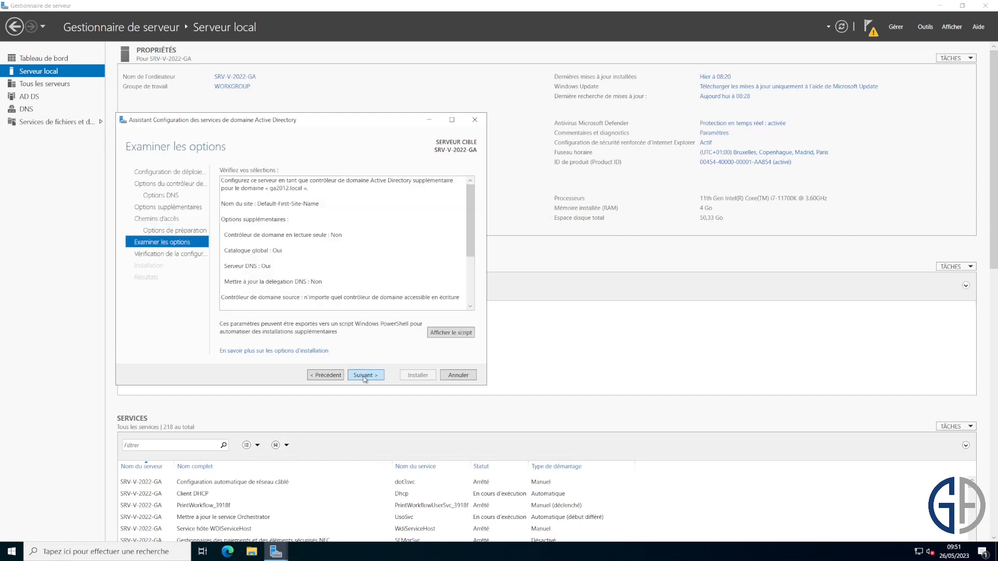
{"action": "left_click", "coordinate": [364, 375]}
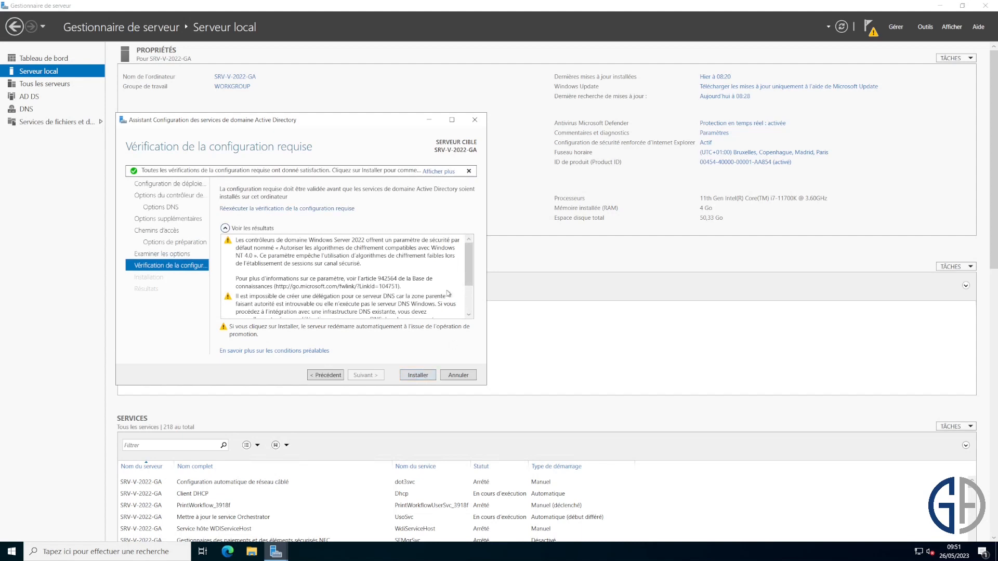
{"action": "scroll", "coordinate": [470, 276], "scroll_direction": "down", "scroll_amount": 2}
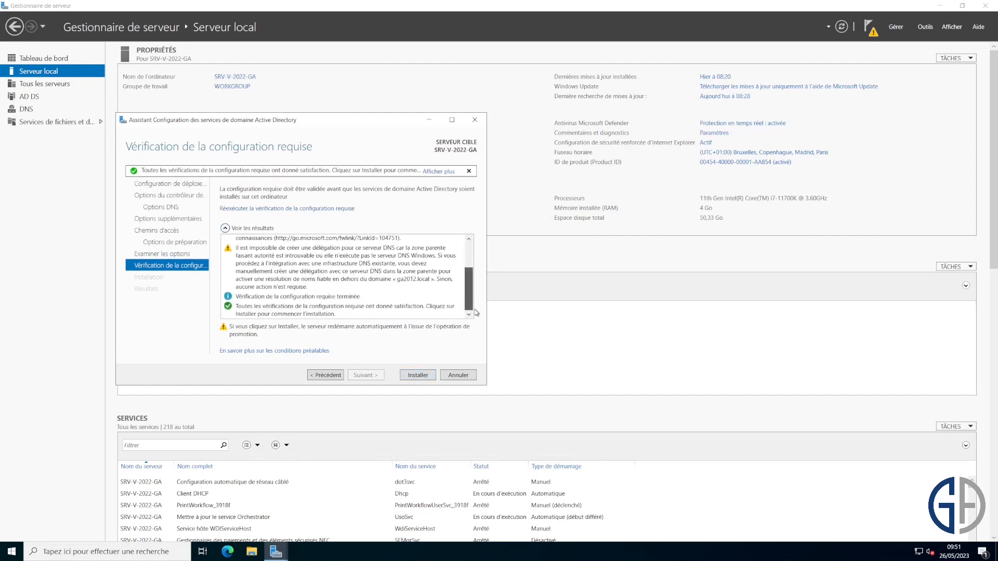
{"action": "left_click", "coordinate": [425, 381]}
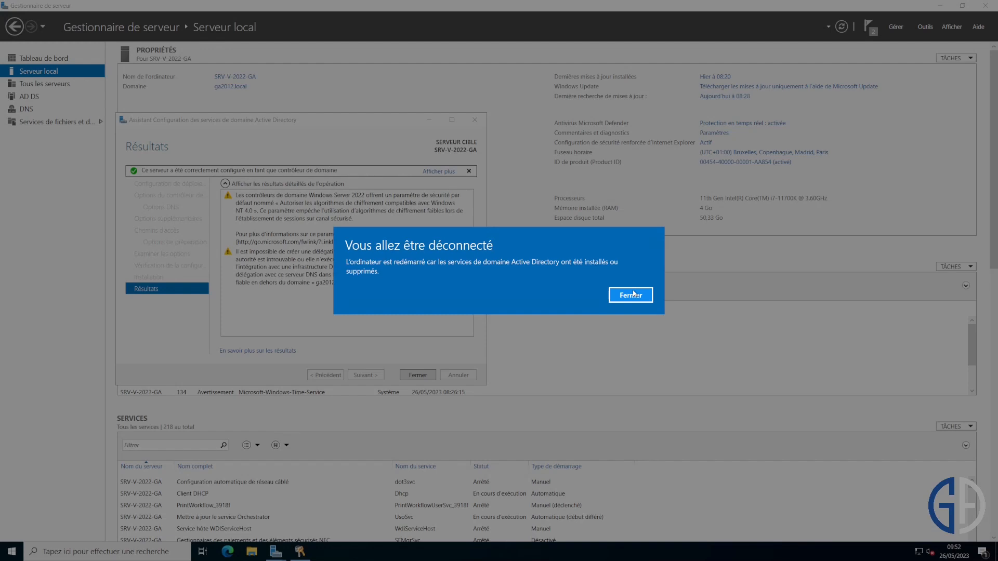
- Close the sign-out notice so the server restarts after promotion
{"action": "left_click", "coordinate": [633, 294]}
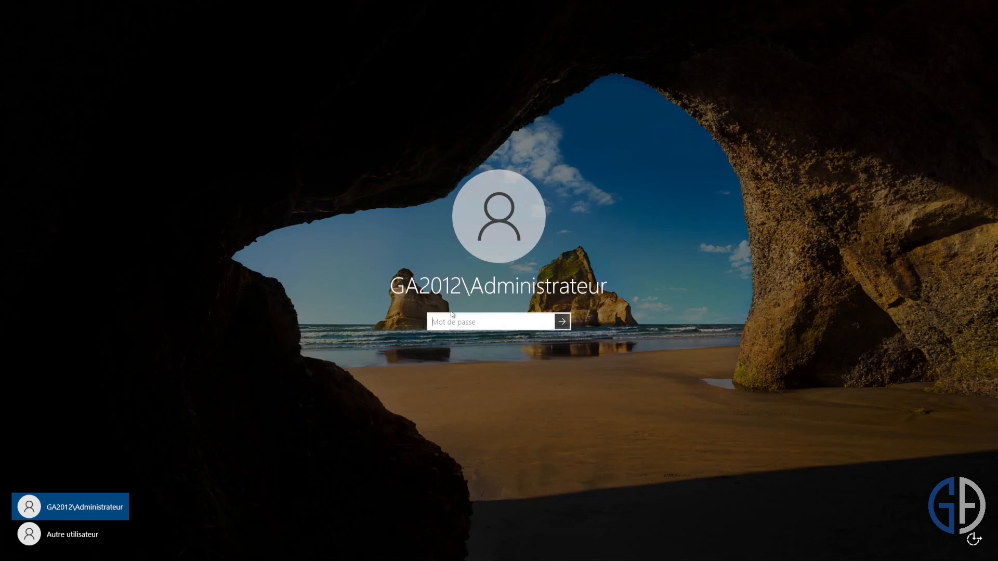
- Sign in with the domain administrator password and minimize Server Manager to reveal the desktop
{"action": "type", "text": "•••••••••"}
{"action": "key", "text": "Return"}
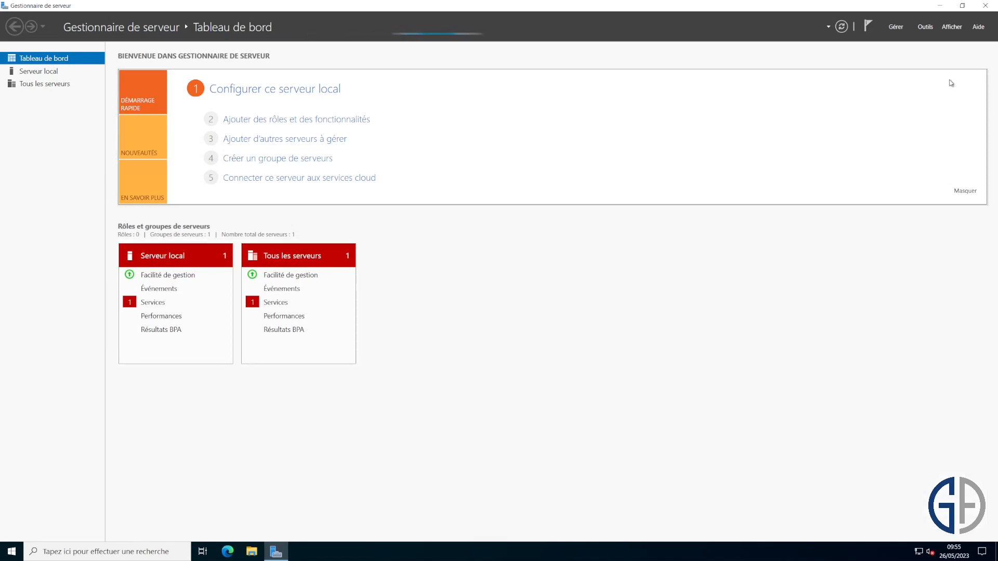
{"action": "left_click", "coordinate": [941, 6]}
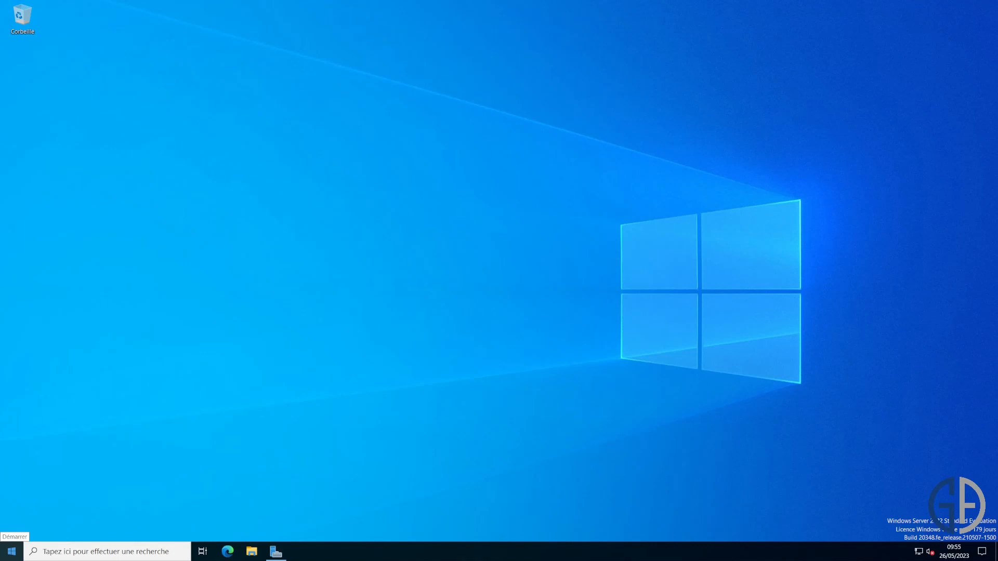
- Open DNS Manager from Administrative Tools and show the ga2012.local forward lookup zone records
{"action": "left_click", "coordinate": [11, 551]}
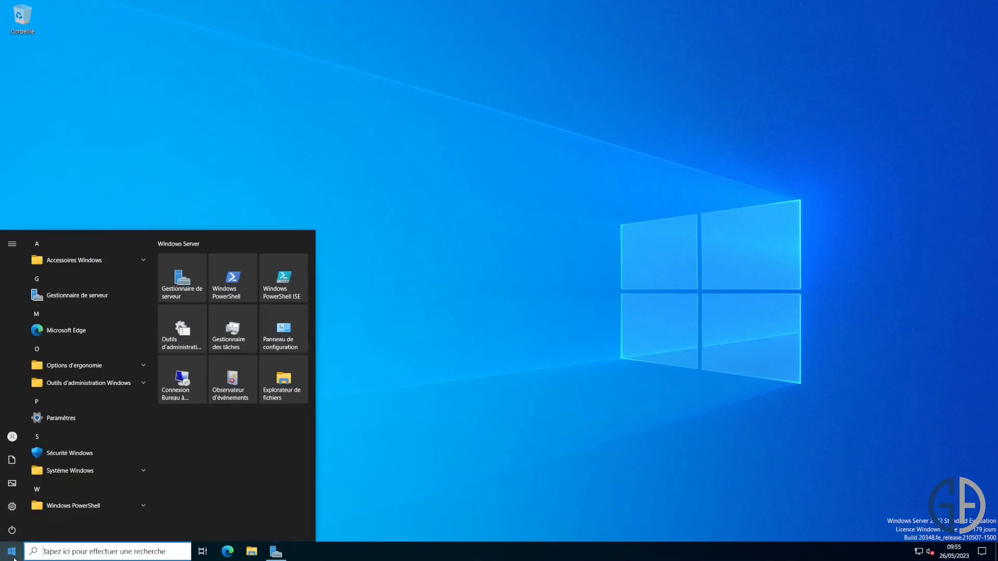
{"action": "left_click", "coordinate": [576, 183]}
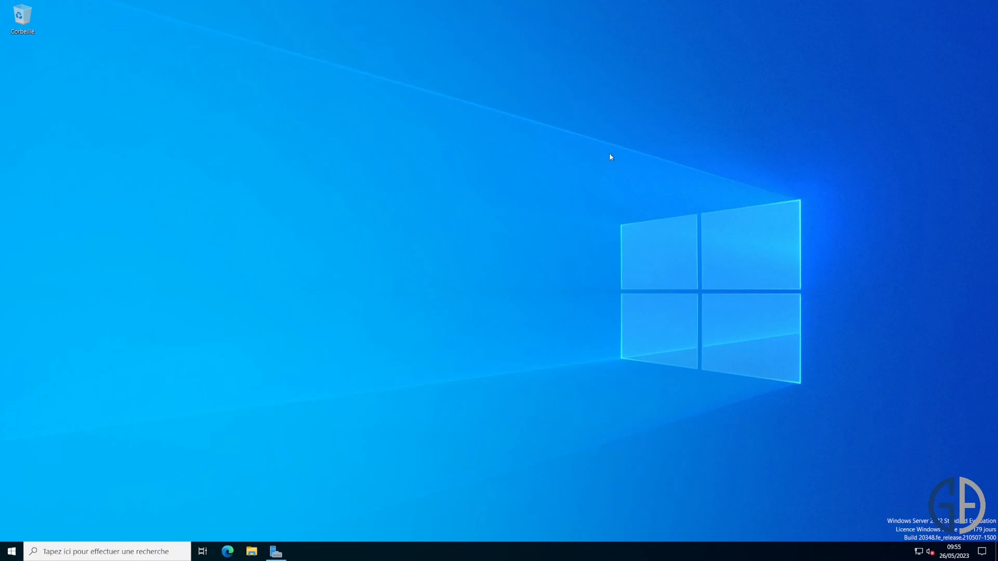
{"action": "double_click", "coordinate": [336, 252]}
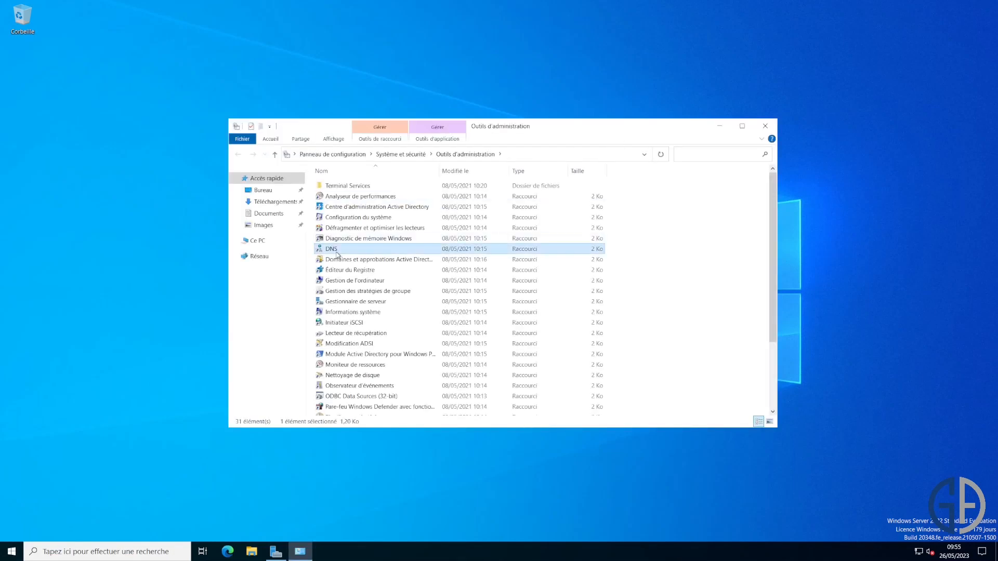
{"action": "double_click", "coordinate": [73, 79]}
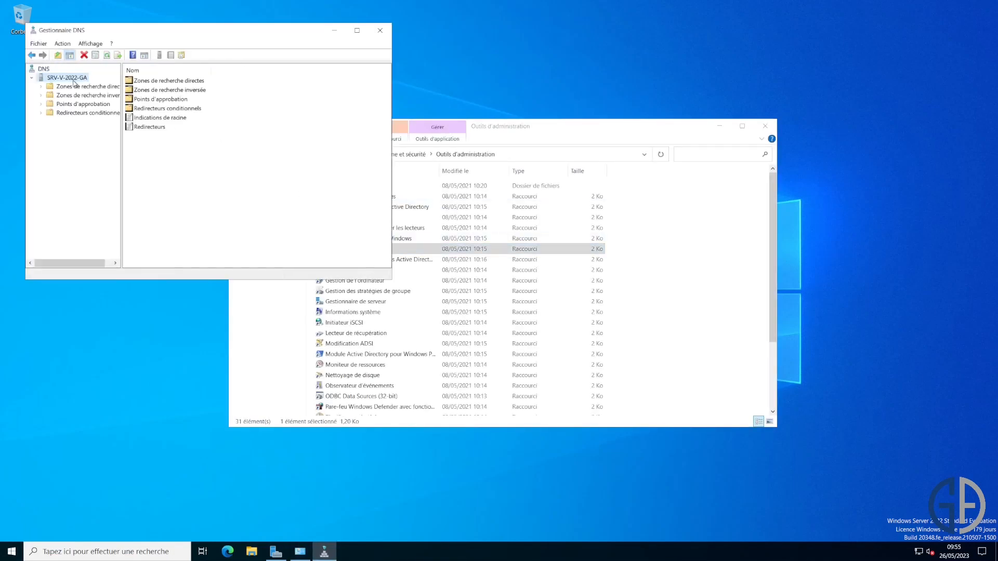
{"action": "double_click", "coordinate": [88, 86]}
{"action": "left_click_drag", "start_coordinate": [312, 47], "coordinate": [610, 125]}
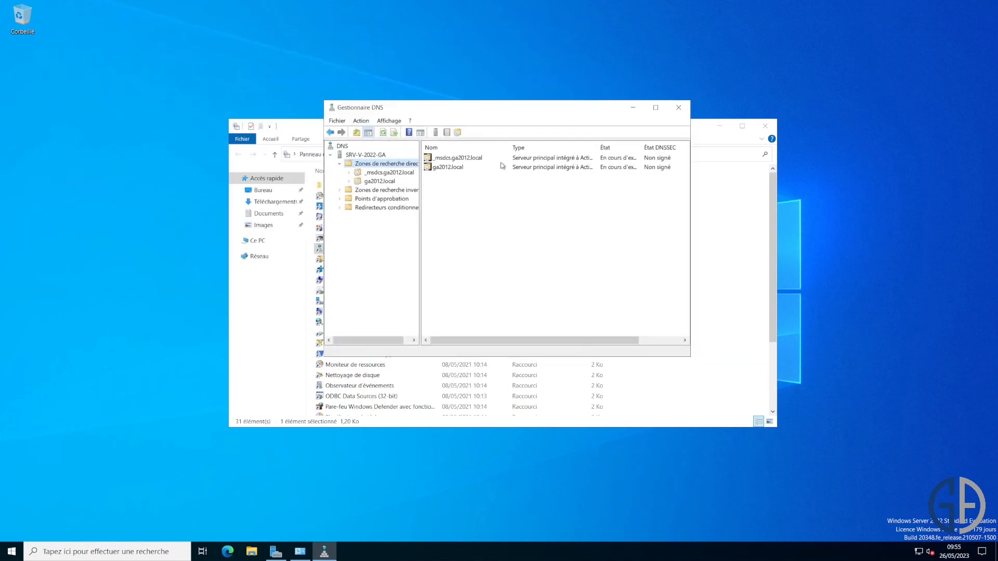
{"action": "double_click", "coordinate": [444, 167]}
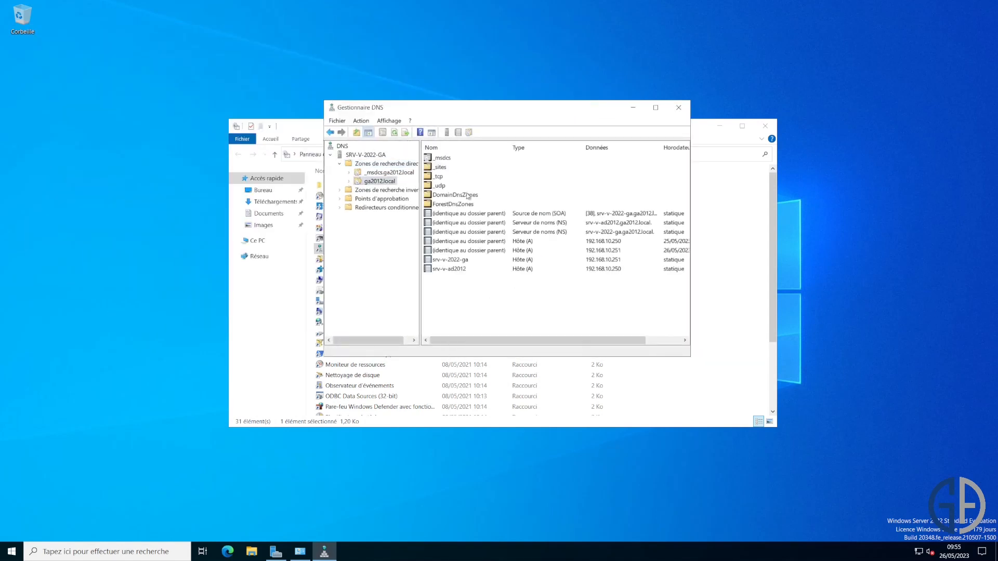
- Inspect the srv-v-ad2012 and srv-v-2022-ga host (A) records in the maximised console
{"action": "left_click", "coordinate": [466, 269]}
{"action": "left_click", "coordinate": [655, 108]}
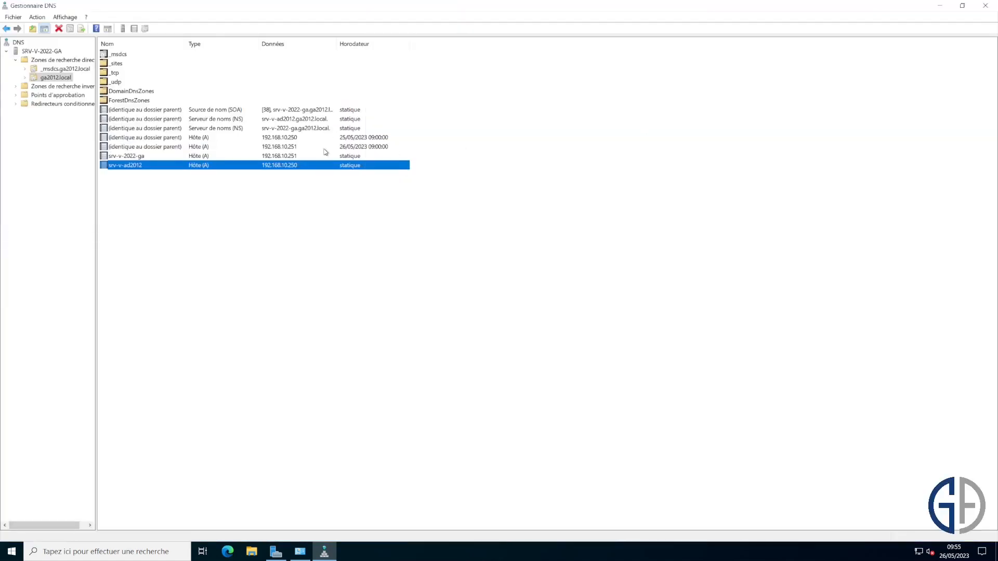
{"action": "left_click", "coordinate": [148, 156]}
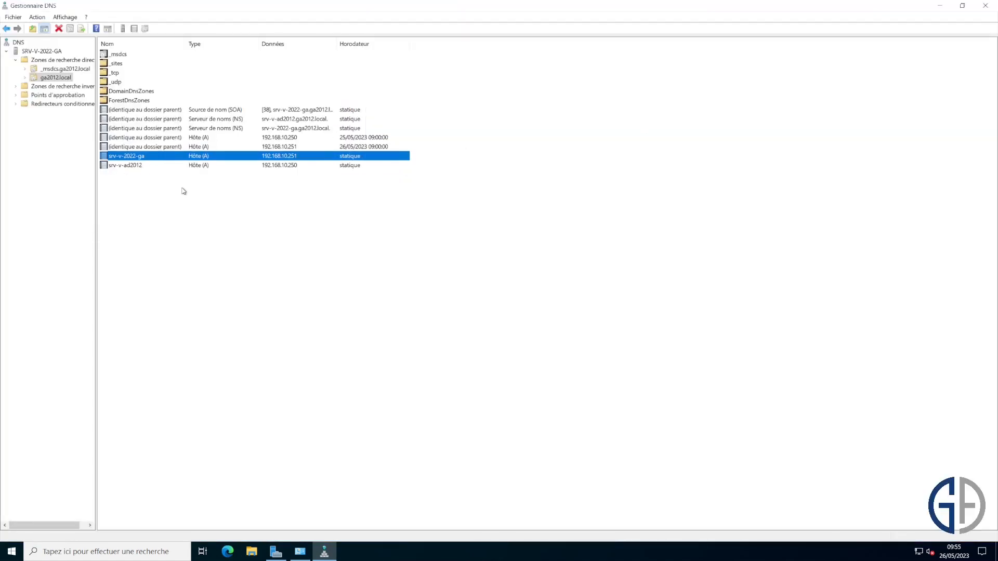
{"action": "left_click", "coordinate": [169, 165]}
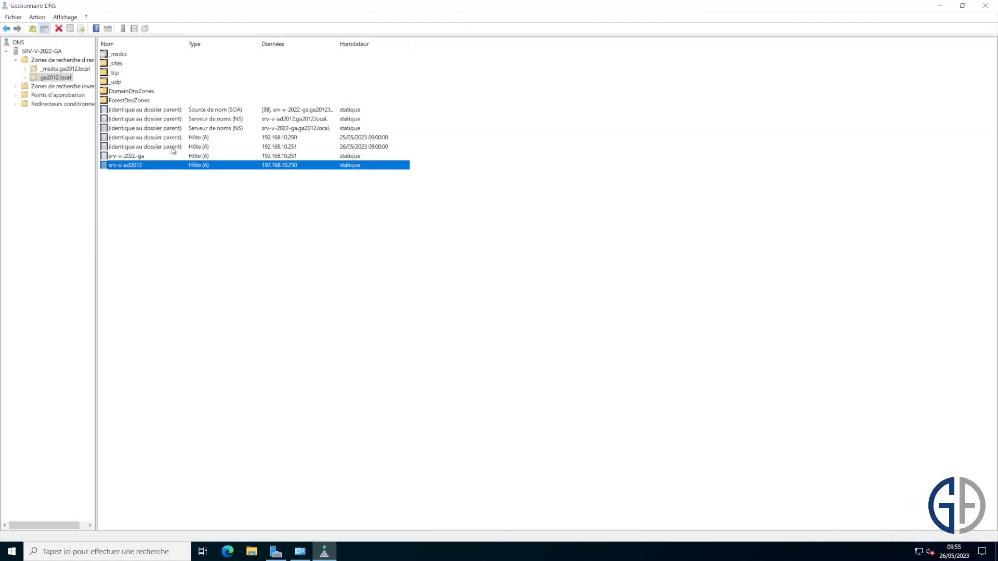
{"action": "left_click", "coordinate": [169, 156]}
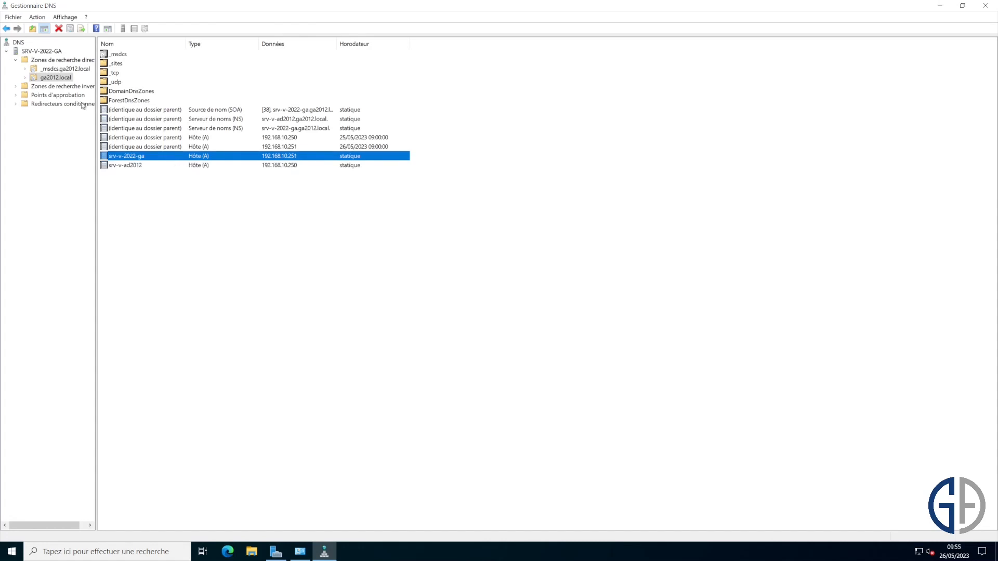
- Review the PTR and NS records in the 10.168.192.in-addr.arpa reverse lookup zone
{"action": "double_click", "coordinate": [69, 86]}
{"action": "left_click", "coordinate": [73, 94]}
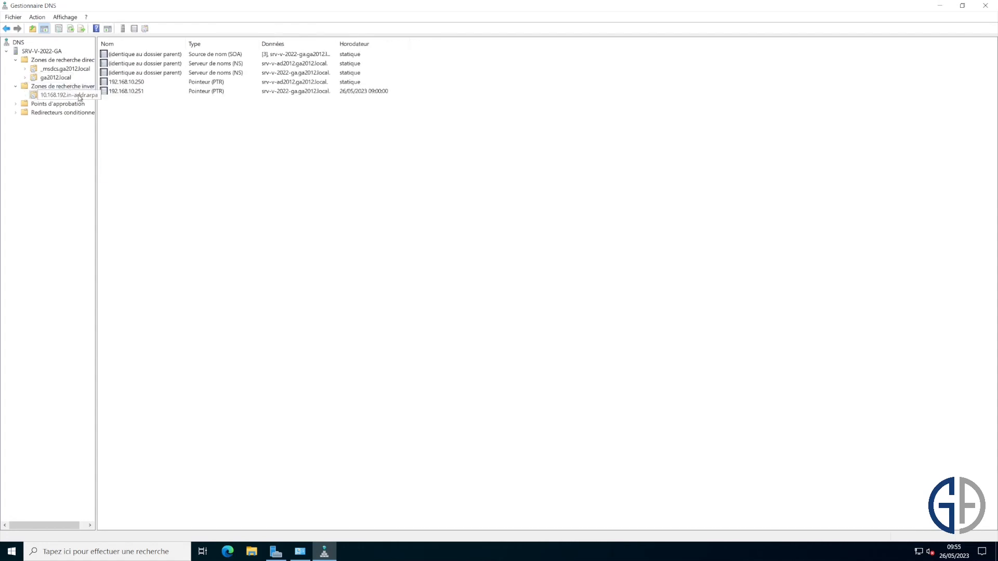
{"action": "left_click_drag", "start_coordinate": [161, 107], "coordinate": [214, 98]}
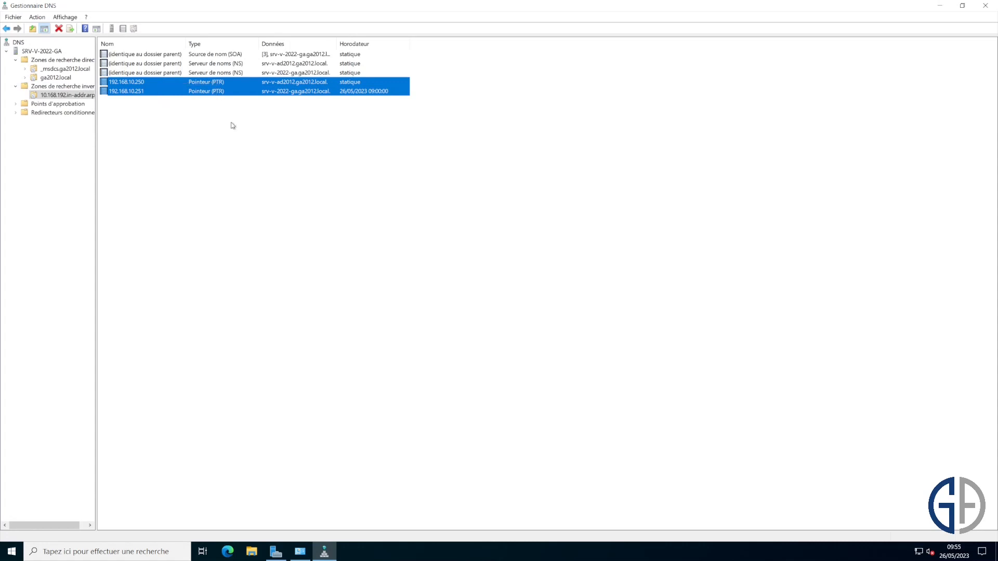
{"action": "left_click", "coordinate": [244, 155]}
{"action": "left_click", "coordinate": [283, 73]}
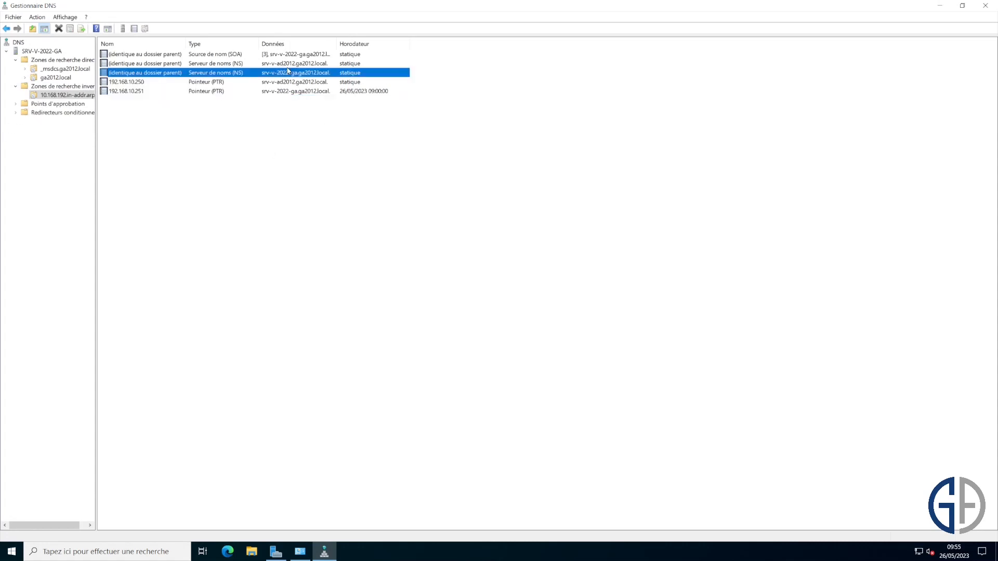
{"action": "key", "text": "Up"}
{"action": "left_click", "coordinate": [415, 188]}
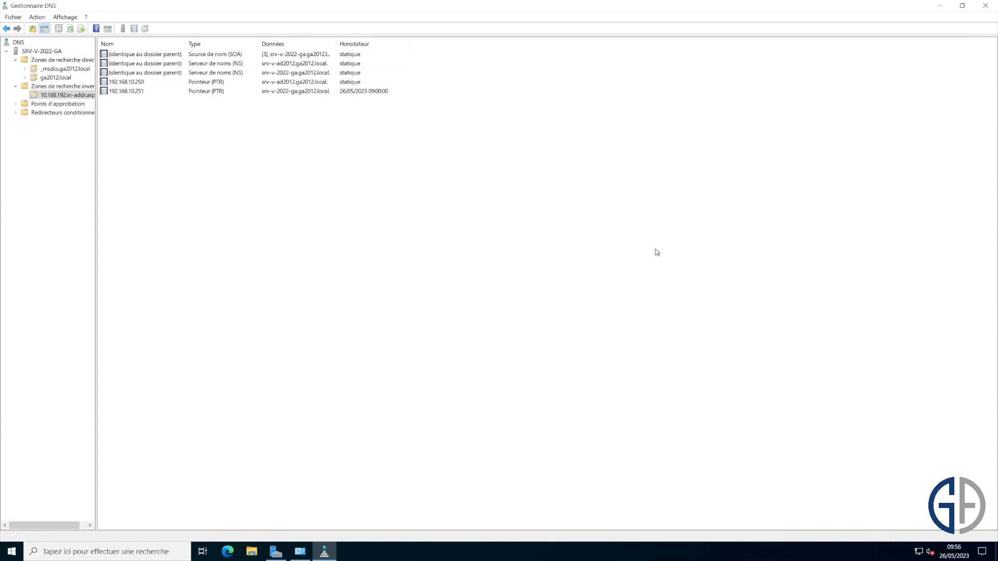
- Close DNS Manager and launch Active Directory Users and Computers, maximised
{"action": "left_click", "coordinate": [984, 6]}
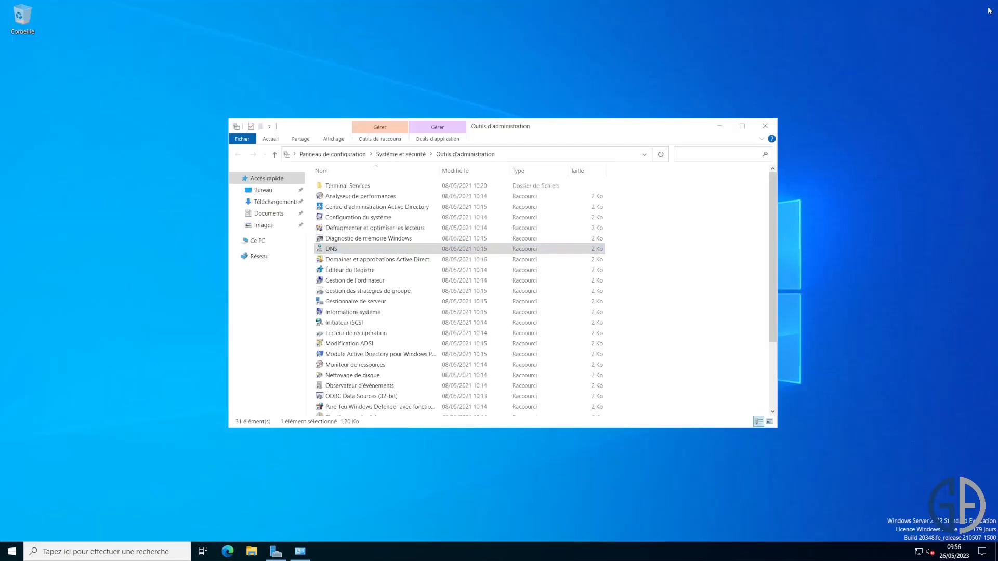
{"action": "left_click", "coordinate": [706, 256]}
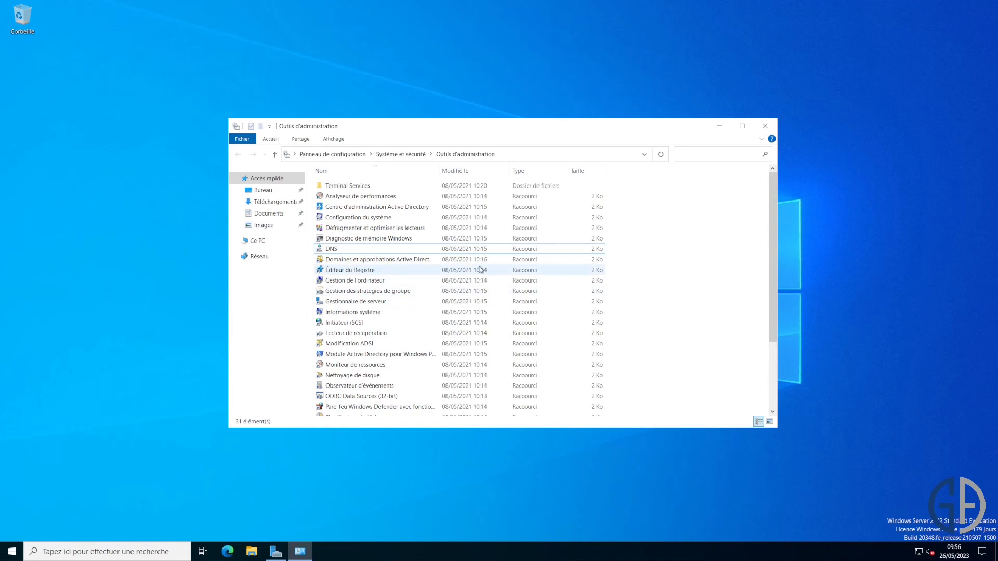
{"action": "scroll", "coordinate": [441, 258], "scroll_direction": "down", "scroll_amount": 3}
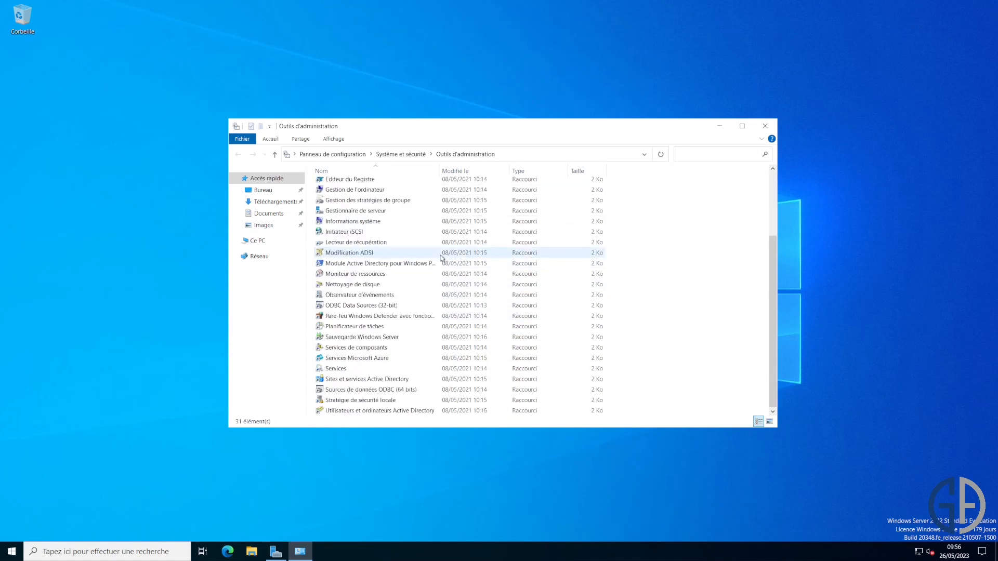
{"action": "double_click", "coordinate": [430, 412]}
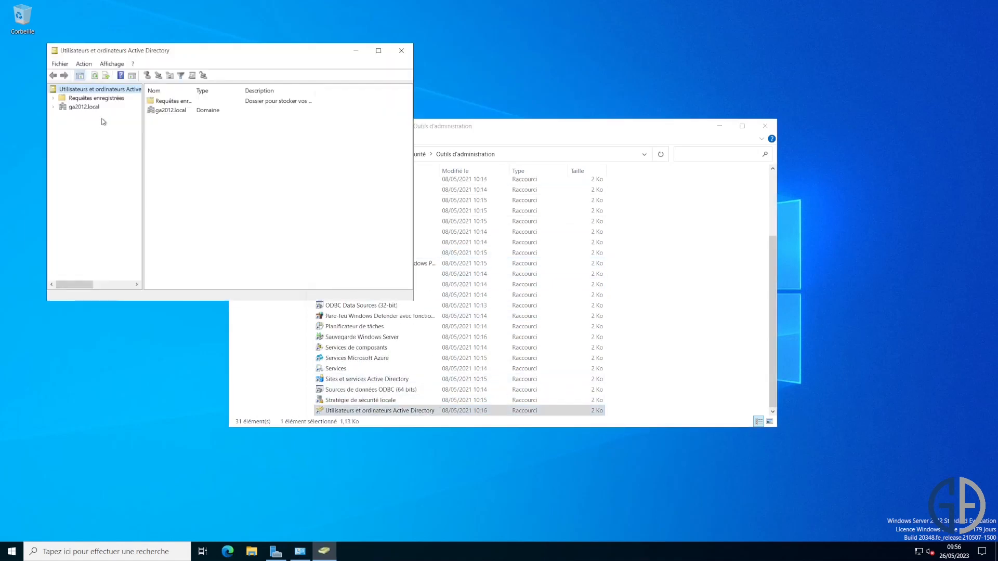
{"action": "left_click", "coordinate": [97, 107]}
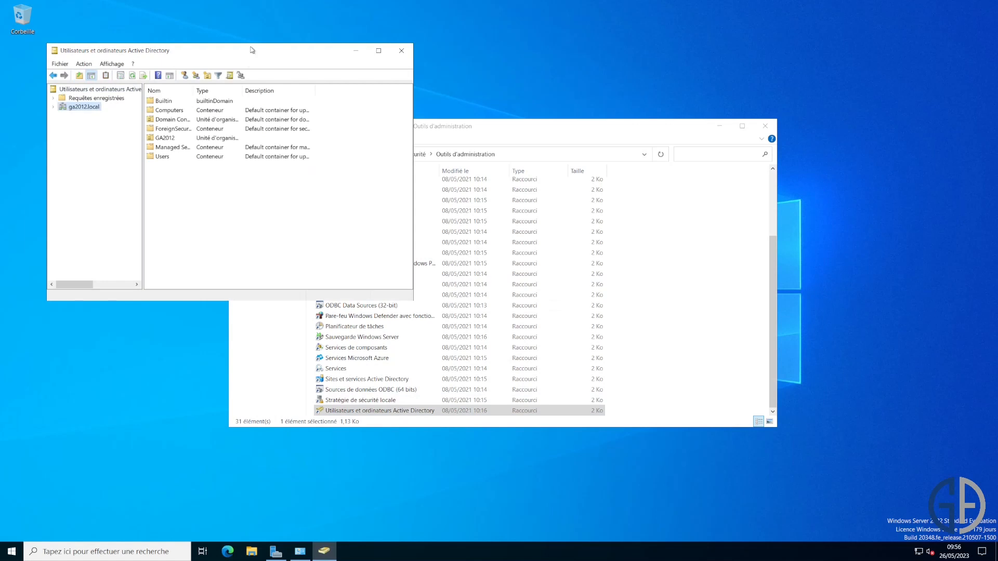
{"action": "double_click", "coordinate": [252, 50]}
- Expand ga2012.local and confirm user2012 is inside the GA2012 organizational unit
{"action": "left_click", "coordinate": [6, 59]}
{"action": "left_click", "coordinate": [42, 104]}
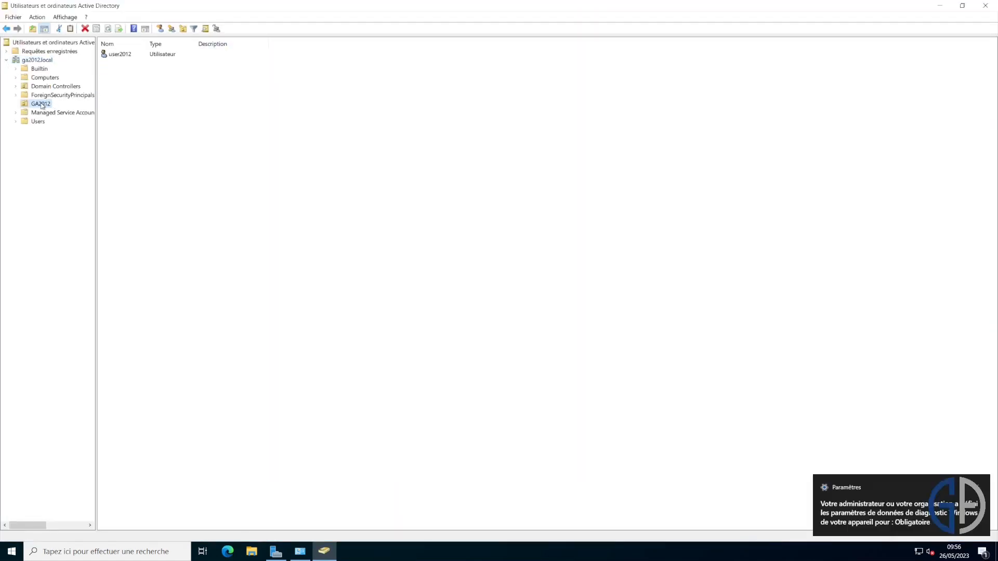
{"action": "left_click", "coordinate": [125, 55]}
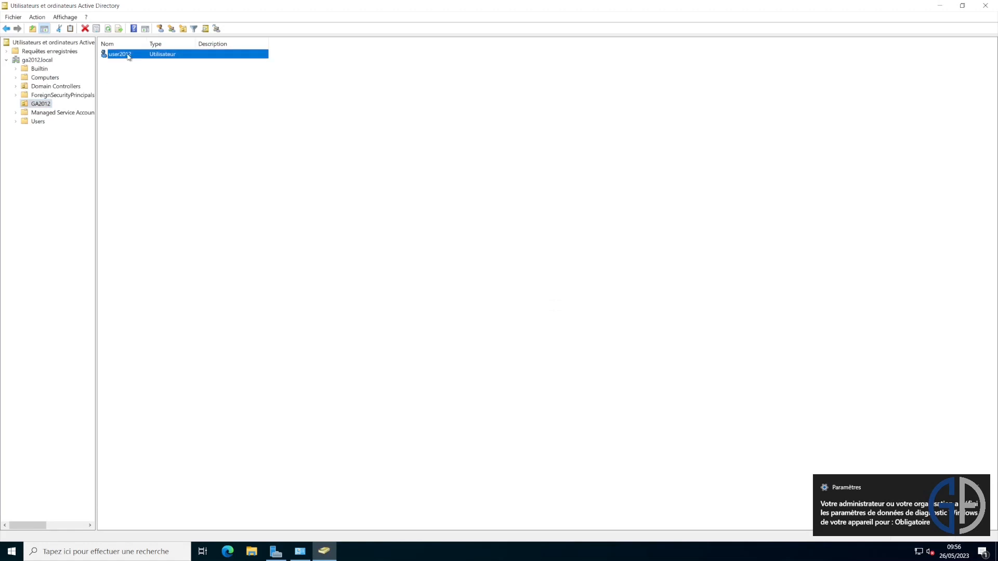
{"action": "left_click", "coordinate": [343, 145]}
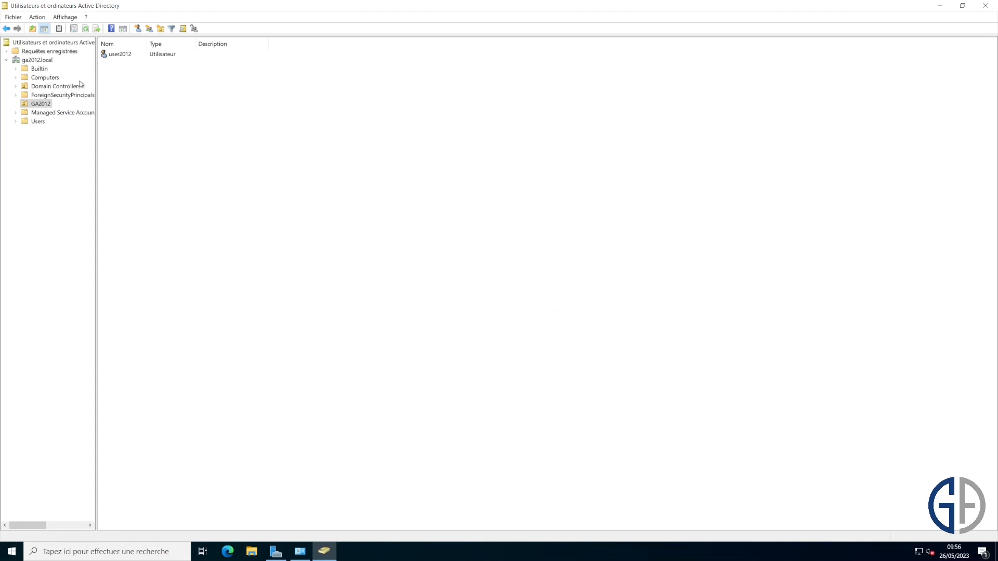
{"action": "left_click", "coordinate": [35, 62]}
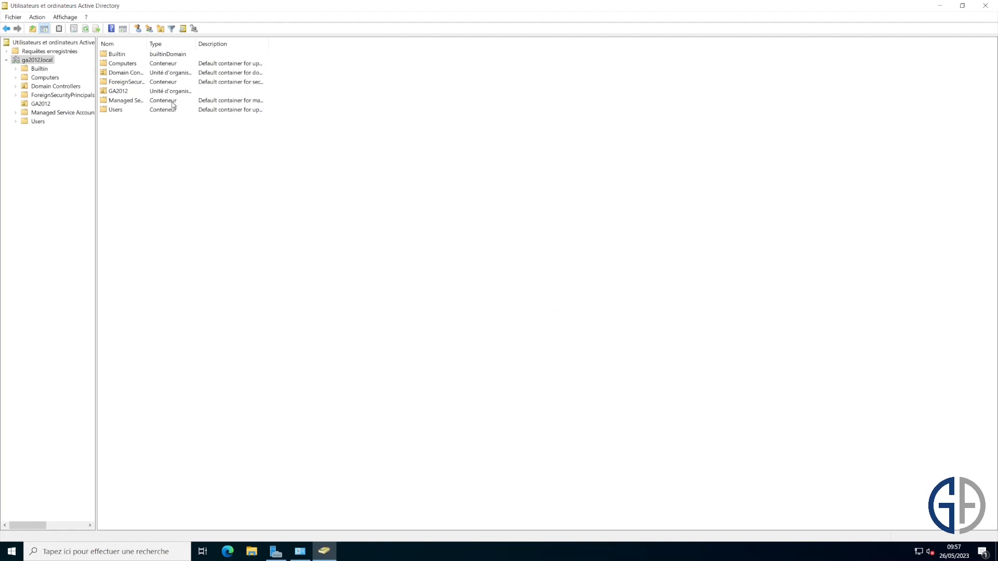
- Open ga2012.local's Operations Masters, showing RID master SRV-V-AD2012 with target SRV-V-2022-GA
{"action": "right_click", "coordinate": [46, 63]}
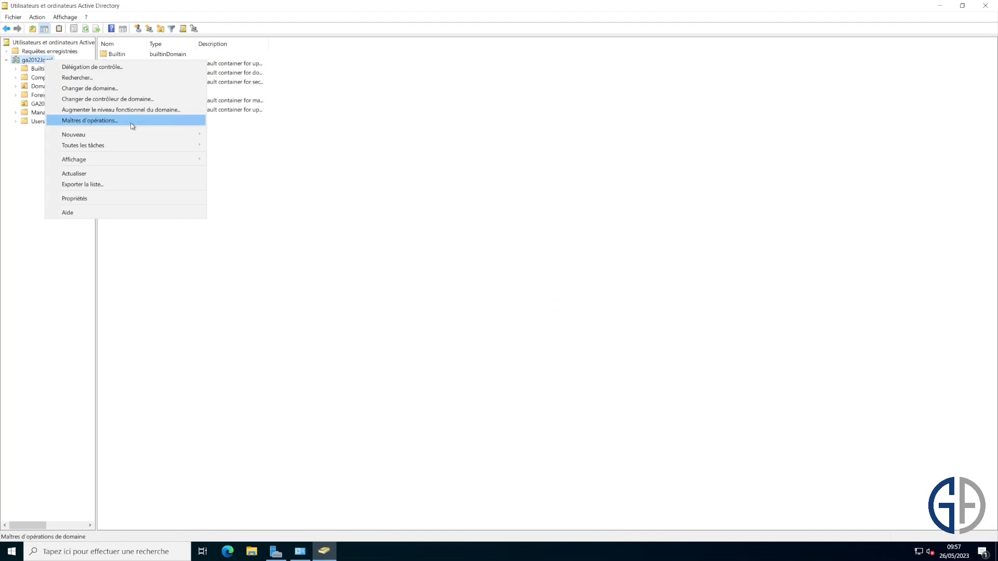
{"action": "left_click", "coordinate": [144, 124]}
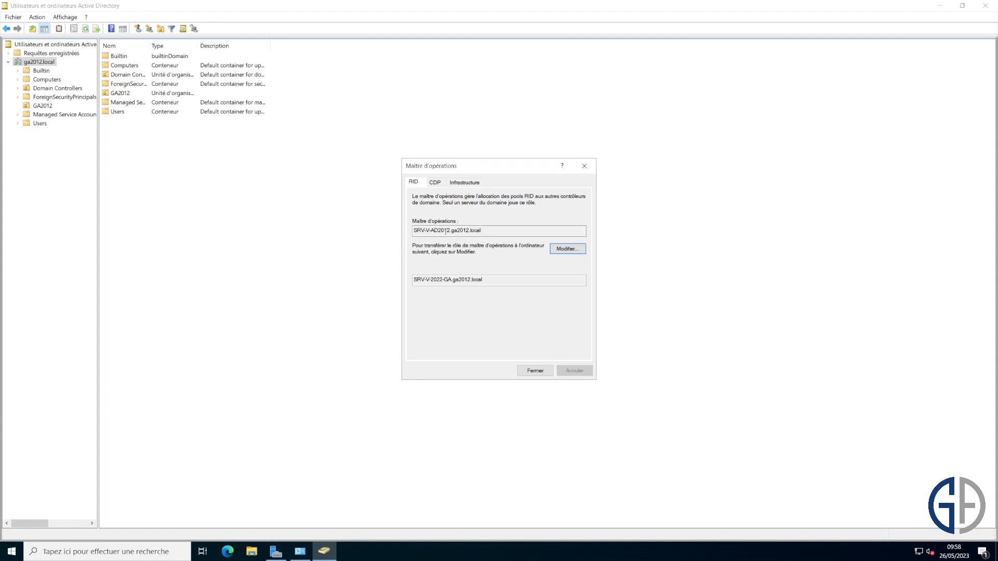
{"action": "left_click_drag", "start_coordinate": [490, 231], "coordinate": [457, 231]}
{"action": "left_click_drag", "start_coordinate": [484, 281], "coordinate": [411, 283]}
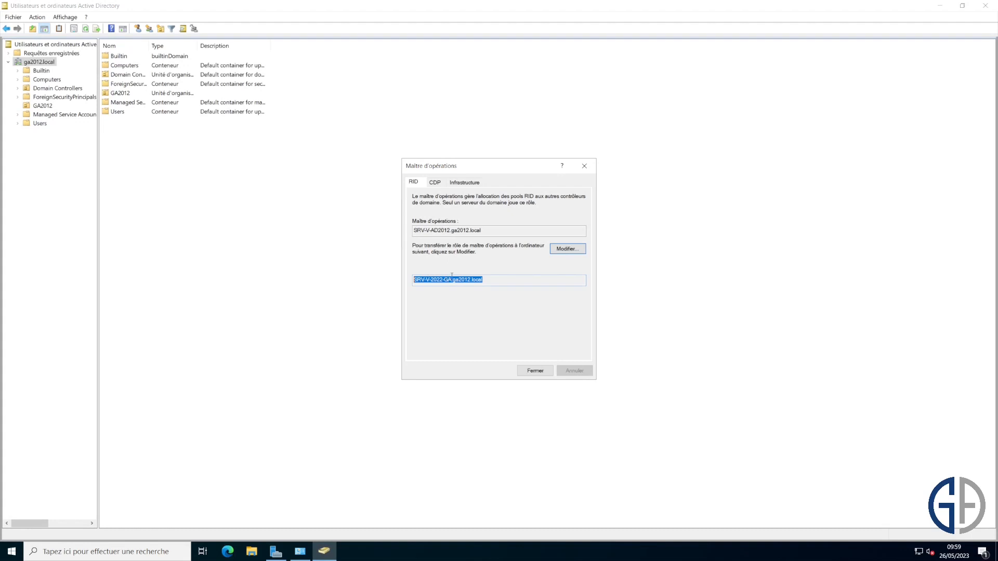
- Show the PDC emulator role on the CDP tab, still held by SRV-V-AD2012
{"action": "left_click", "coordinate": [578, 252]}
{"action": "left_click", "coordinate": [442, 184]}
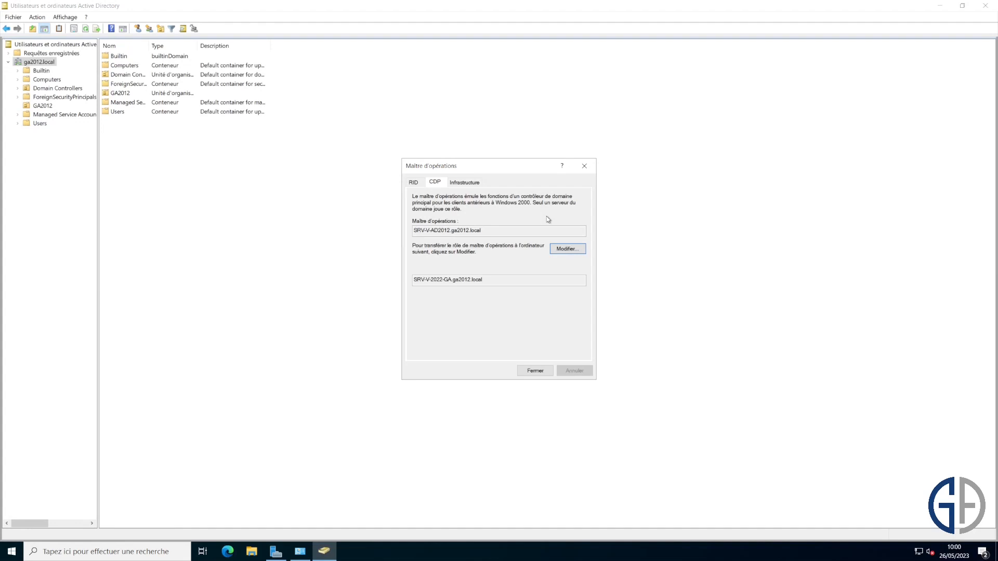
- Show the Infrastructure tab, where SRV-V-AD2012.ga2012.local still holds the infrastructure master
{"action": "left_click_drag", "start_coordinate": [481, 230], "coordinate": [432, 230]}
{"action": "left_click", "coordinate": [443, 279]}
{"action": "left_click", "coordinate": [464, 182]}
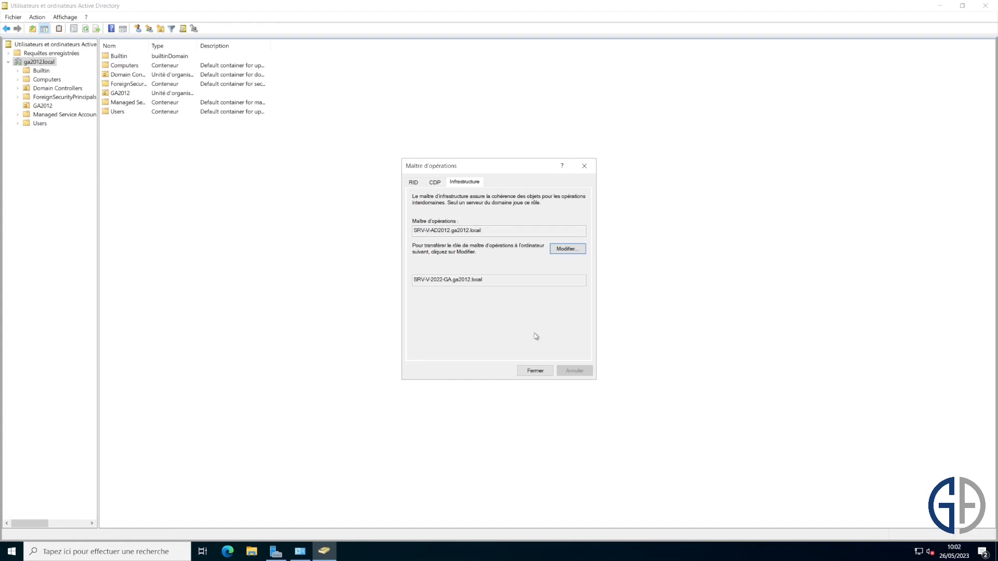
- Transfer the RID master role to SRV-V-2022-GA.ga2012.local
{"action": "left_click", "coordinate": [419, 185]}
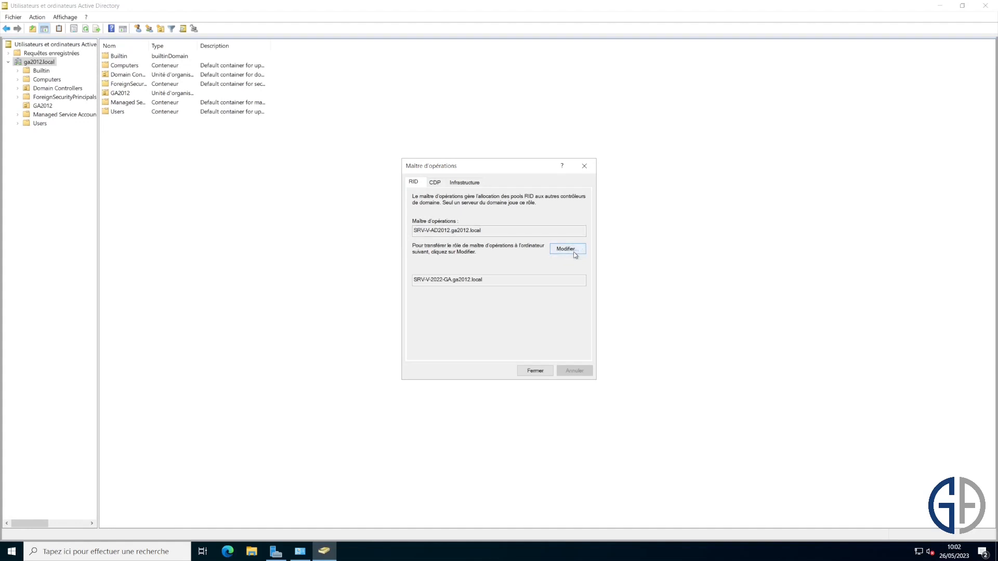
{"action": "left_click", "coordinate": [574, 253]}
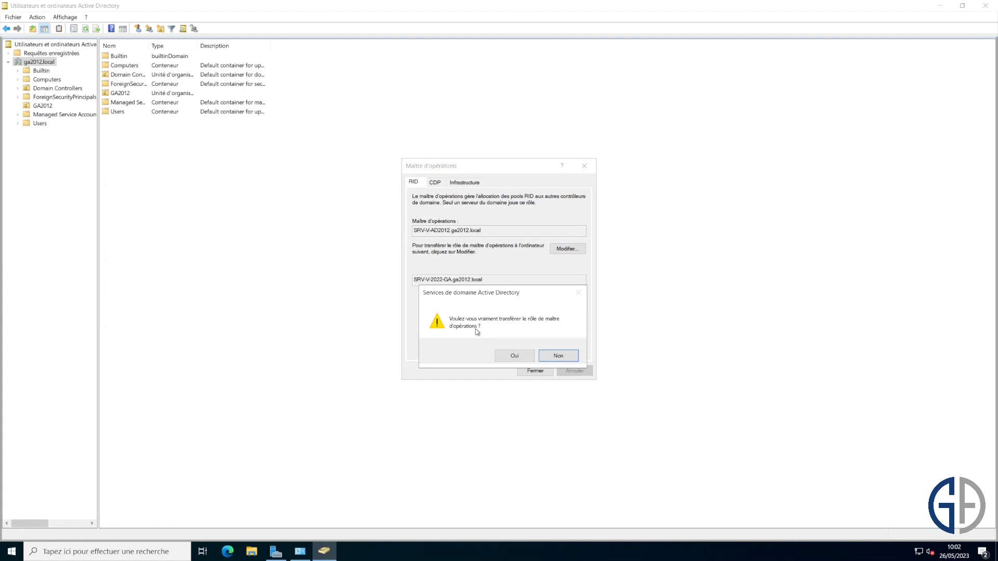
{"action": "left_click", "coordinate": [521, 355]}
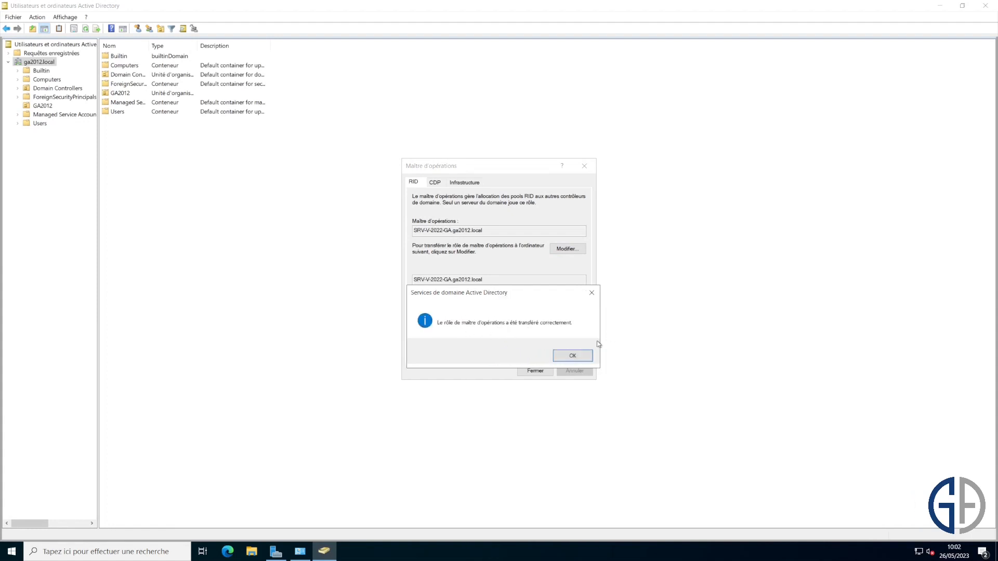
{"action": "left_click", "coordinate": [572, 355]}
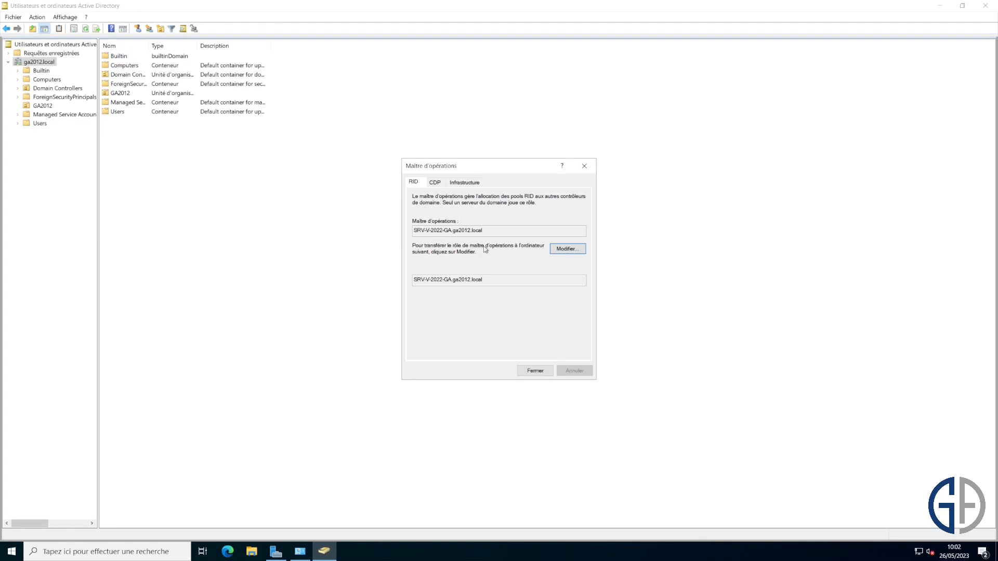
{"action": "left_click_drag", "start_coordinate": [483, 230], "coordinate": [426, 215]}
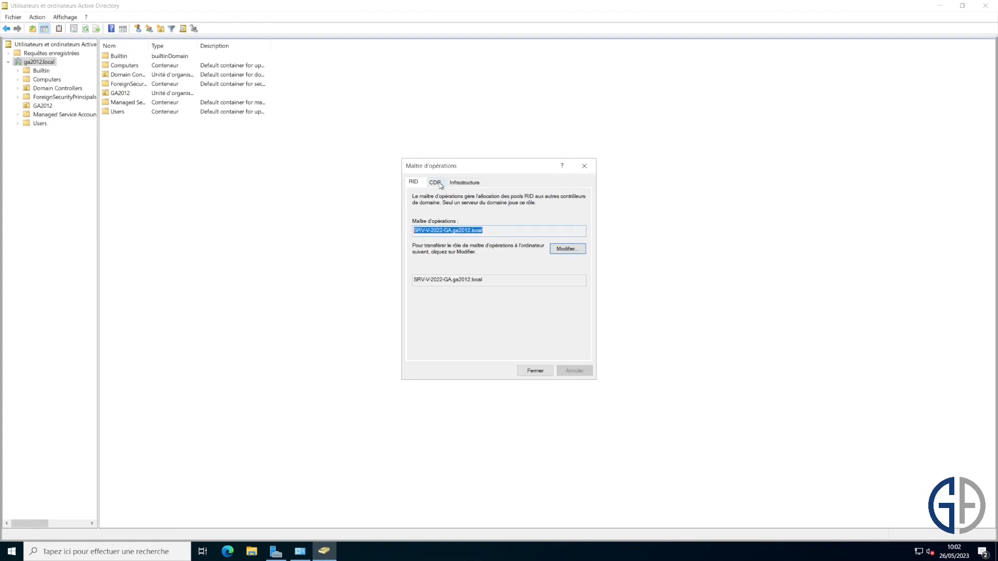
- Transfer the PDC emulator role to SRV-V-2022-GA.ga2012.local
{"action": "left_click", "coordinate": [435, 183]}
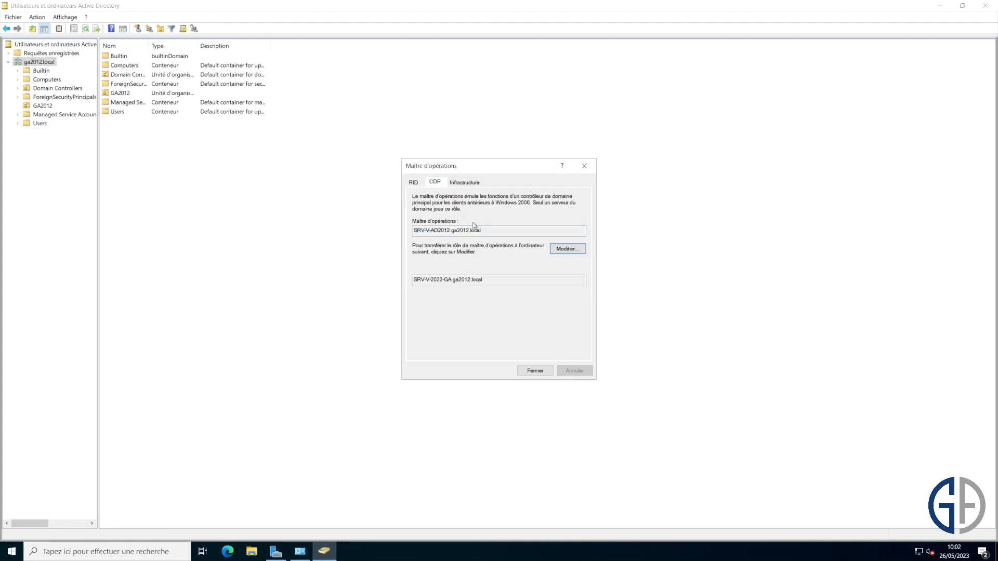
{"action": "left_click", "coordinate": [562, 250]}
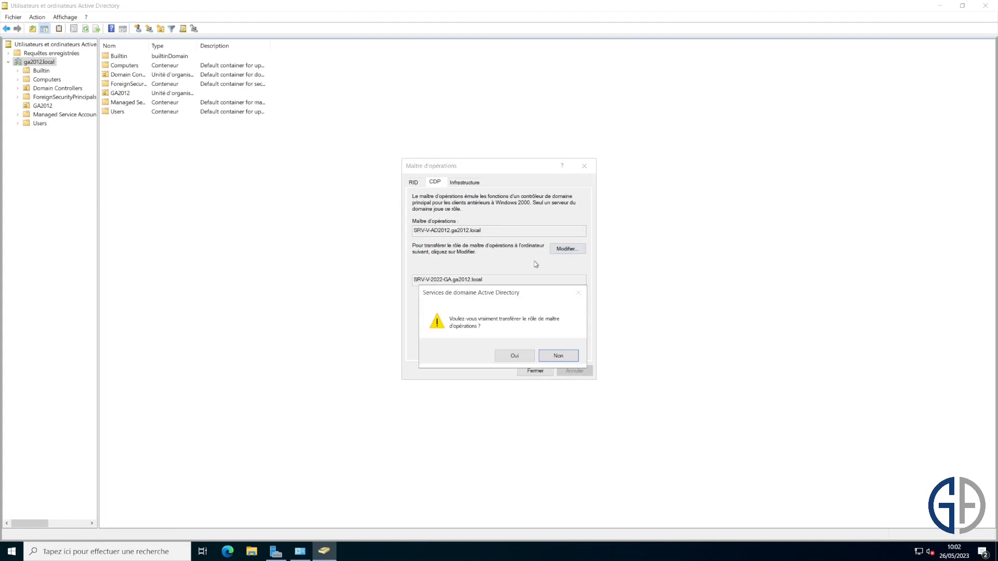
{"action": "left_click", "coordinate": [514, 356]}
{"action": "left_click", "coordinate": [557, 354]}
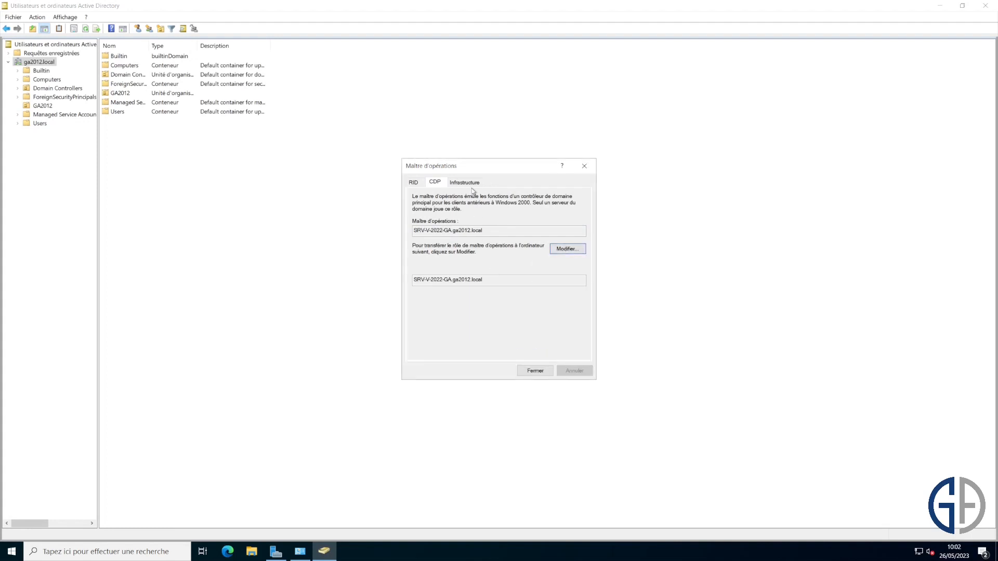
- Transfer the infrastructure master role to SRV-V-2022-GA and close the Operations Masters window
{"action": "left_click", "coordinate": [478, 182]}
{"action": "left_click", "coordinate": [564, 249]}
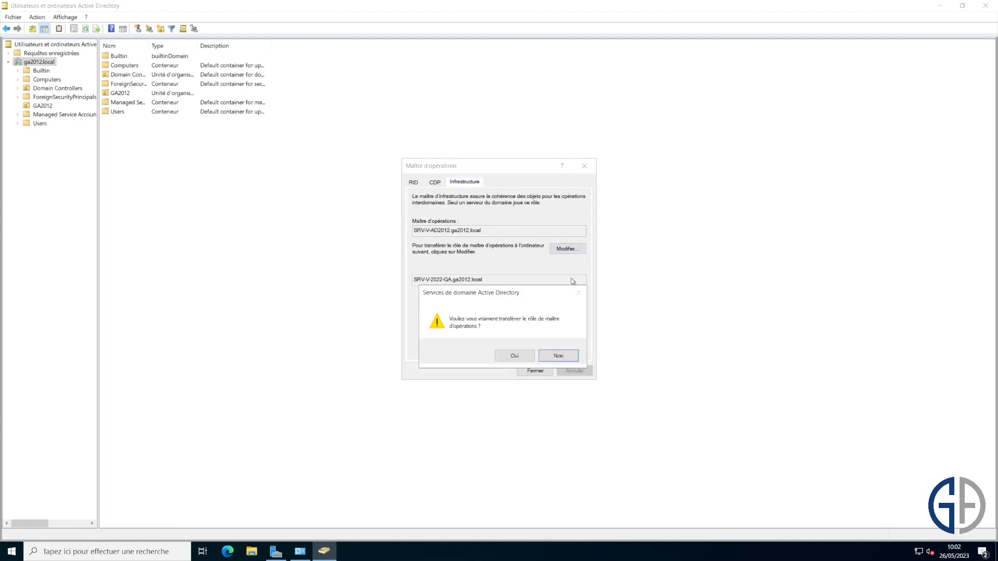
{"action": "left_click", "coordinate": [524, 357]}
{"action": "left_click", "coordinate": [566, 355]}
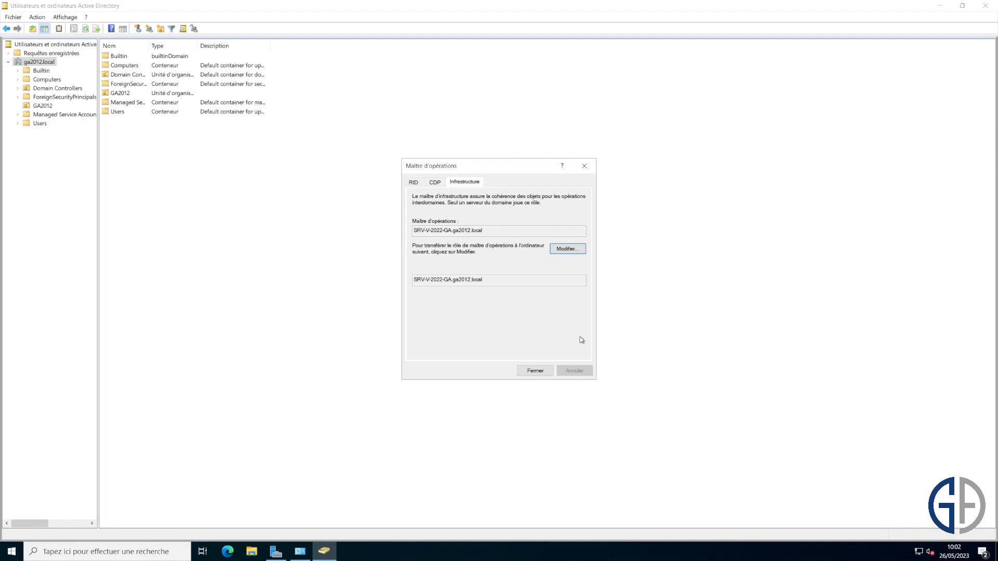
{"action": "left_click", "coordinate": [536, 370]}
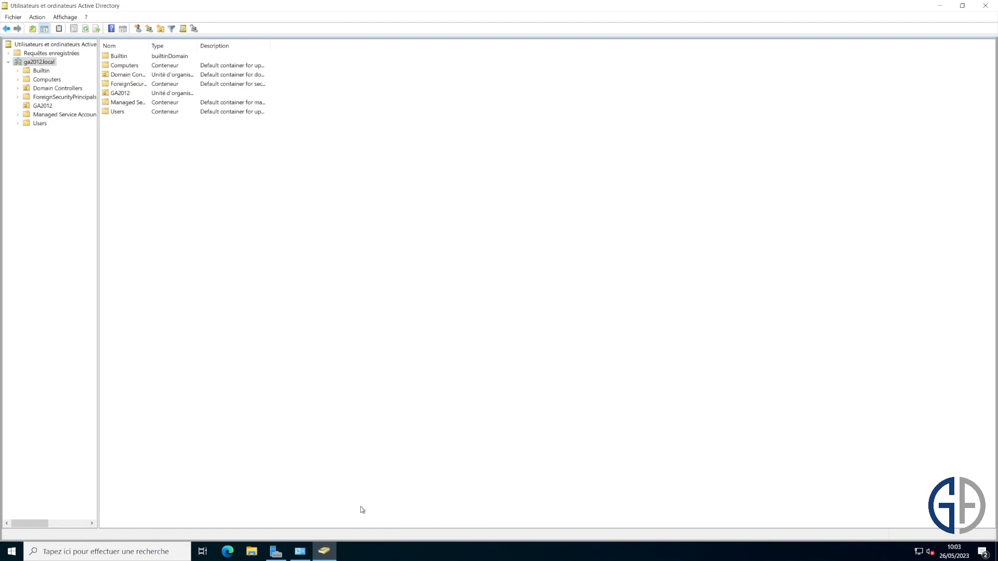
- Launch Active Directory Domains and Trusts from Administrative Tools, maximised
{"action": "left_click", "coordinate": [12, 552]}
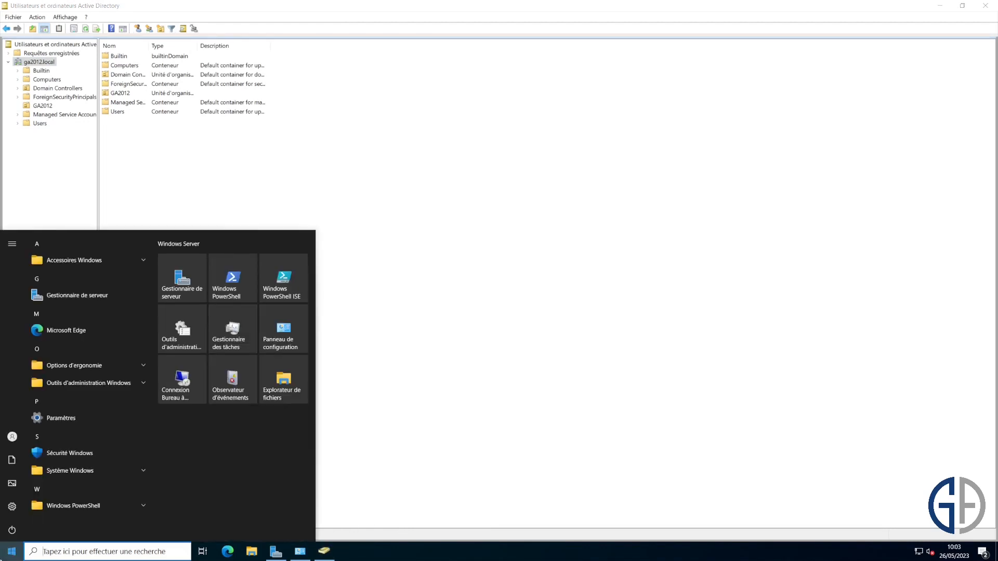
{"action": "left_click", "coordinate": [182, 342]}
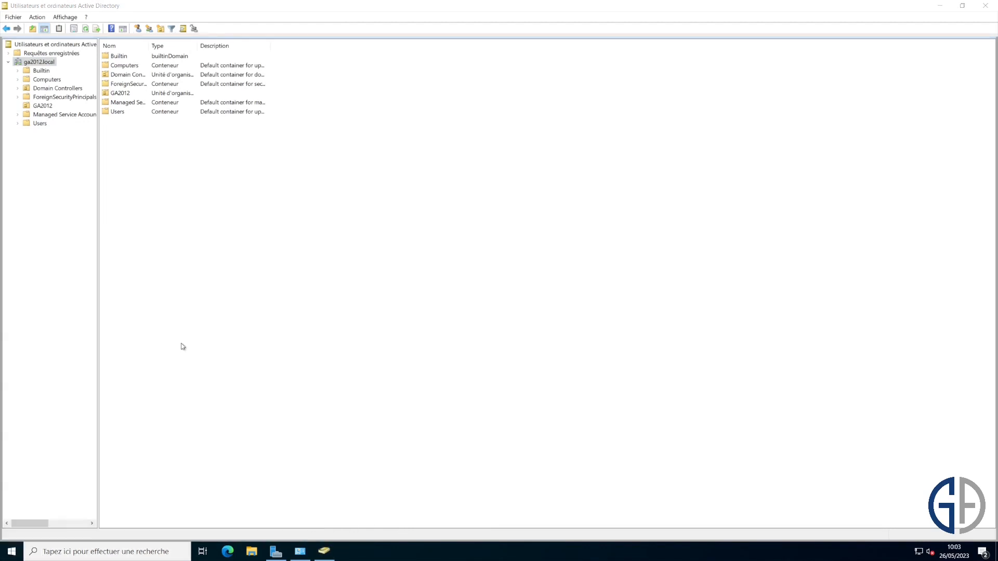
{"action": "left_click", "coordinate": [704, 269]}
{"action": "scroll", "coordinate": [686, 274], "scroll_direction": "up", "scroll_amount": 3}
{"action": "double_click", "coordinate": [469, 259]}
{"action": "left_click_drag", "start_coordinate": [329, 21], "coordinate": [385, 66]}
{"action": "double_click", "coordinate": [385, 66]}
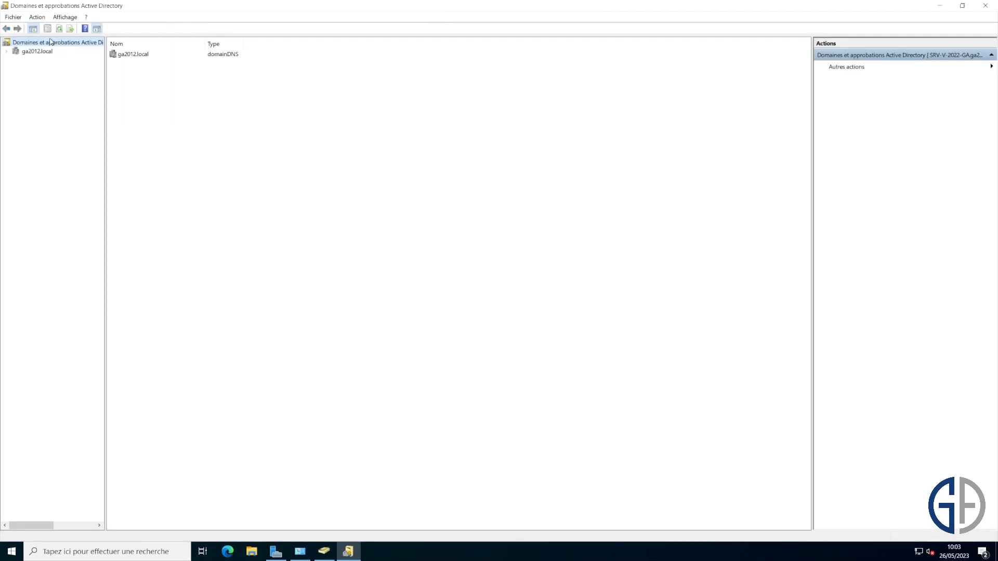
- Check which server holds the domain naming operations master, then close the details
{"action": "right_click", "coordinate": [80, 44]}
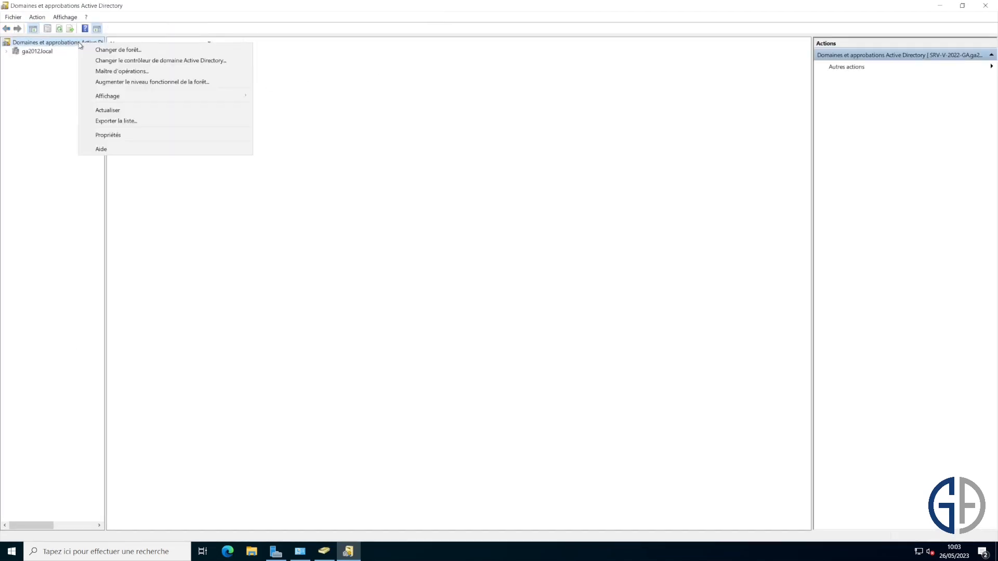
{"action": "left_click", "coordinate": [46, 51]}
{"action": "right_click", "coordinate": [46, 52]}
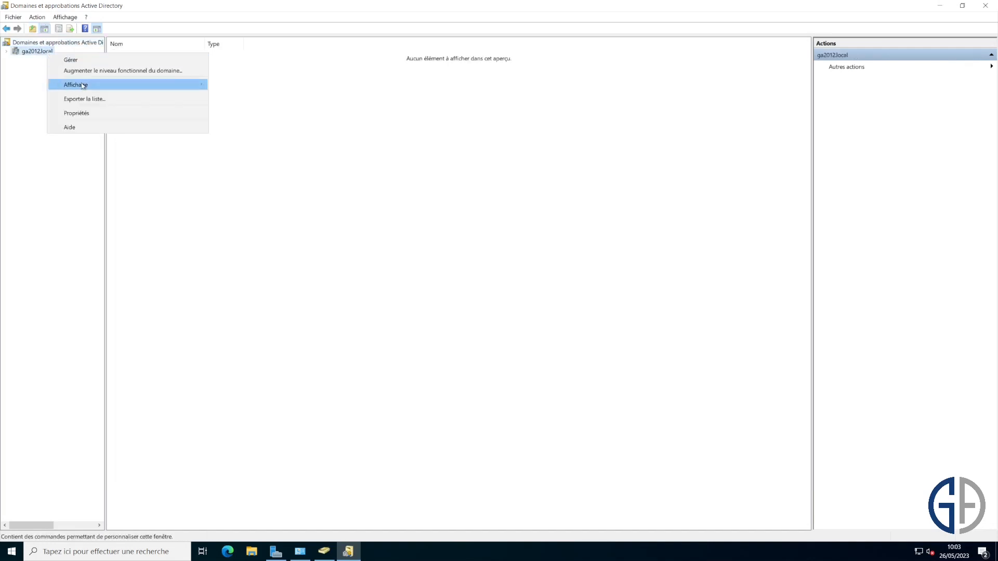
{"action": "right_click", "coordinate": [78, 46]}
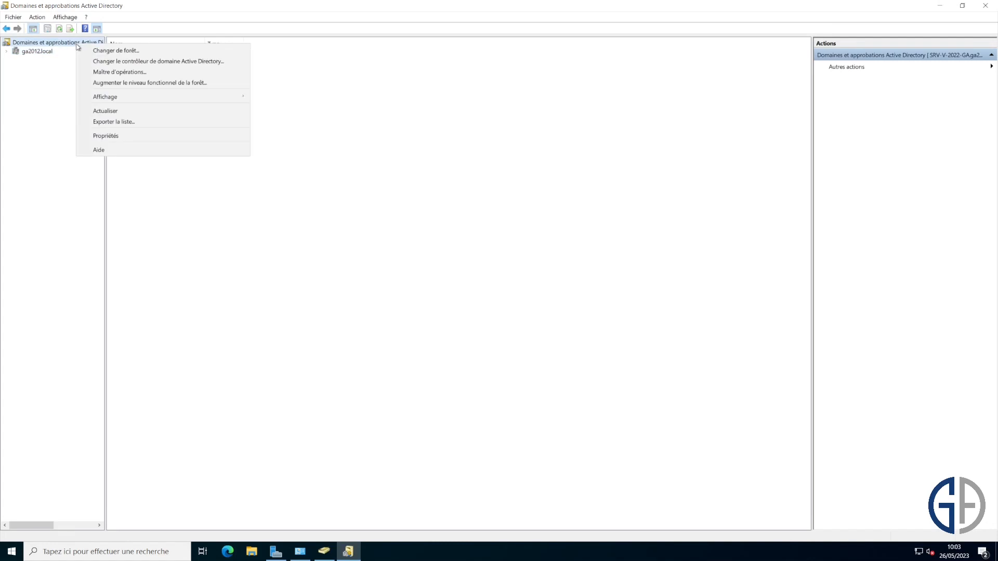
{"action": "left_click", "coordinate": [129, 74]}
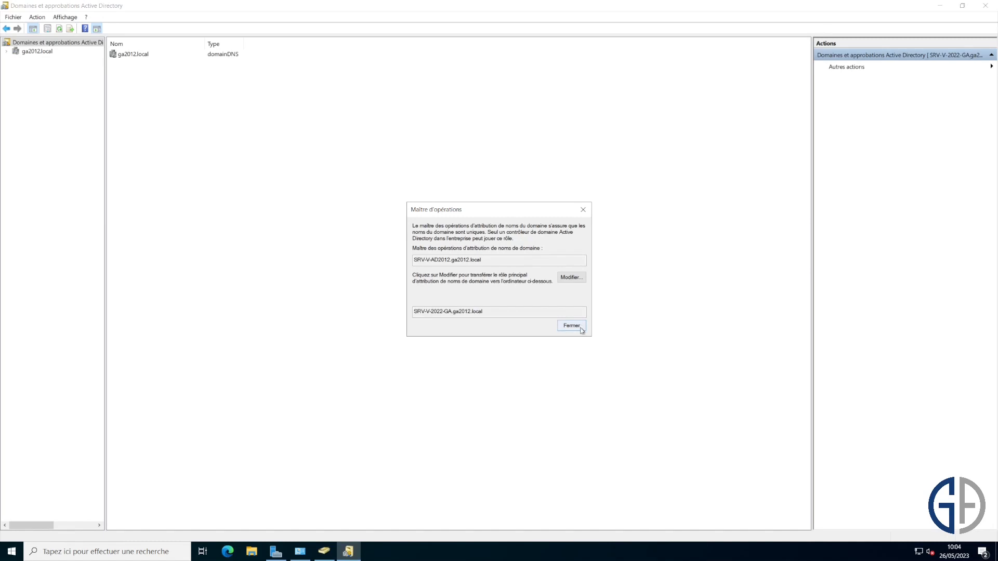
{"action": "left_click", "coordinate": [582, 325]}
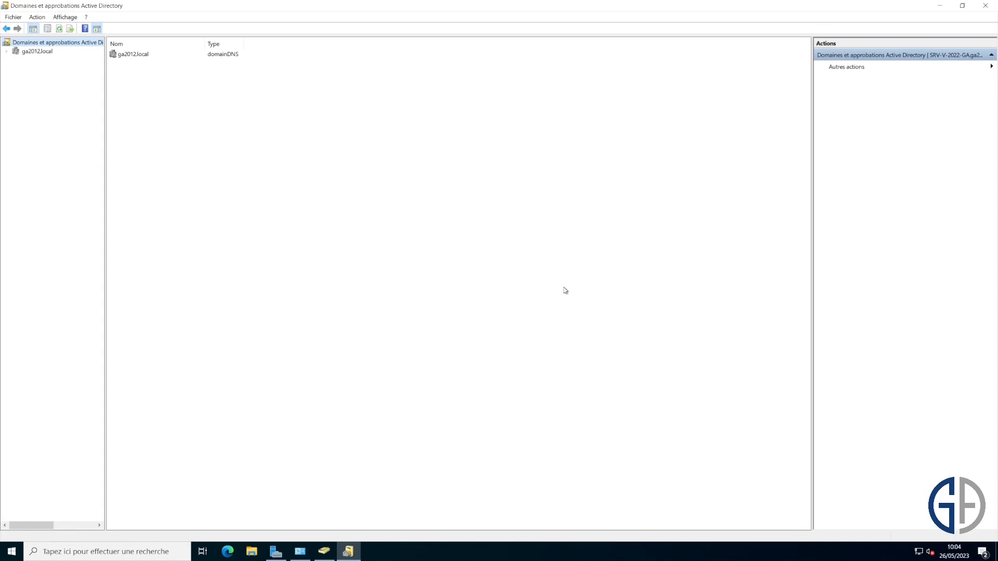
- Register schmmgmt.dll by running regsvr32 schmmgmt from the Run prompt
{"action": "key", "text": "super+r"}
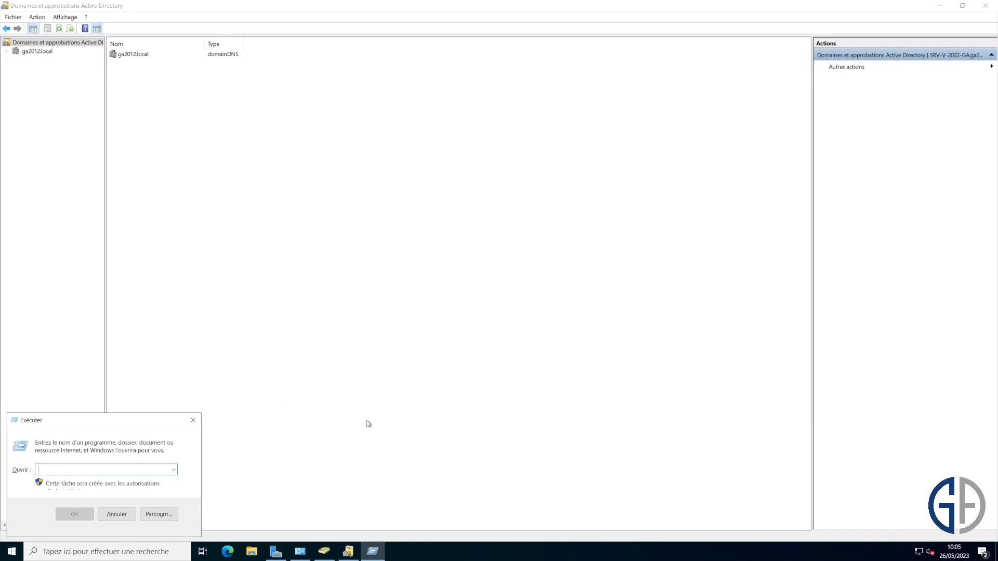
{"action": "left_click_drag", "start_coordinate": [120, 421], "coordinate": [478, 200]}
{"action": "type", "text": "regsvr32"}
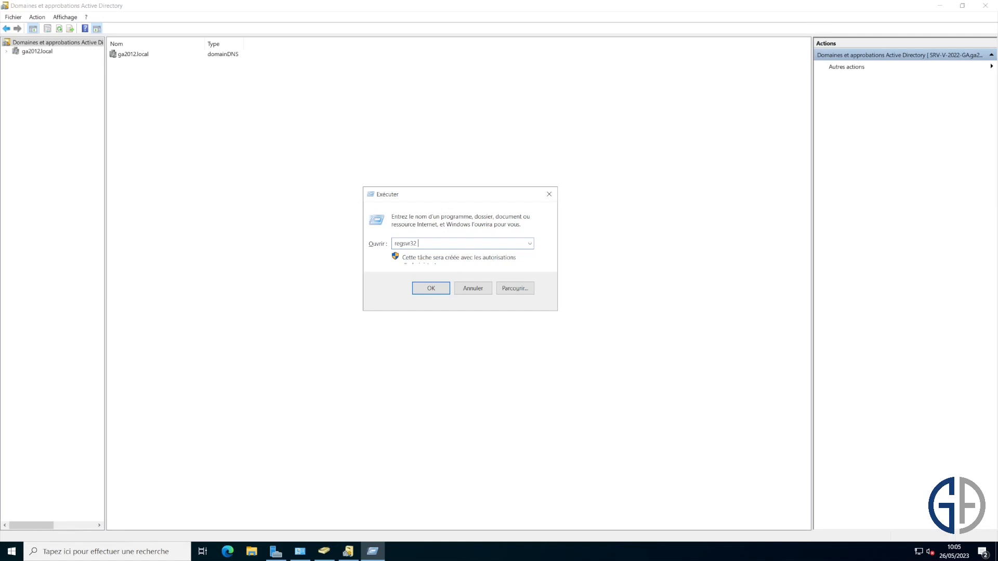
{"action": "type", "text": "schmmgmt"}
{"action": "left_click", "coordinate": [430, 285]}
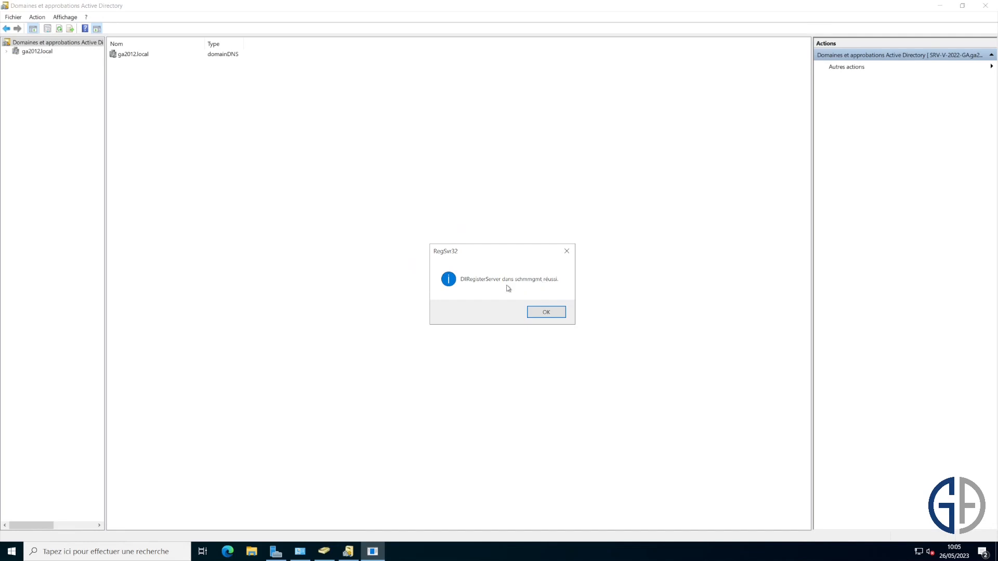
{"action": "left_click", "coordinate": [541, 313]}
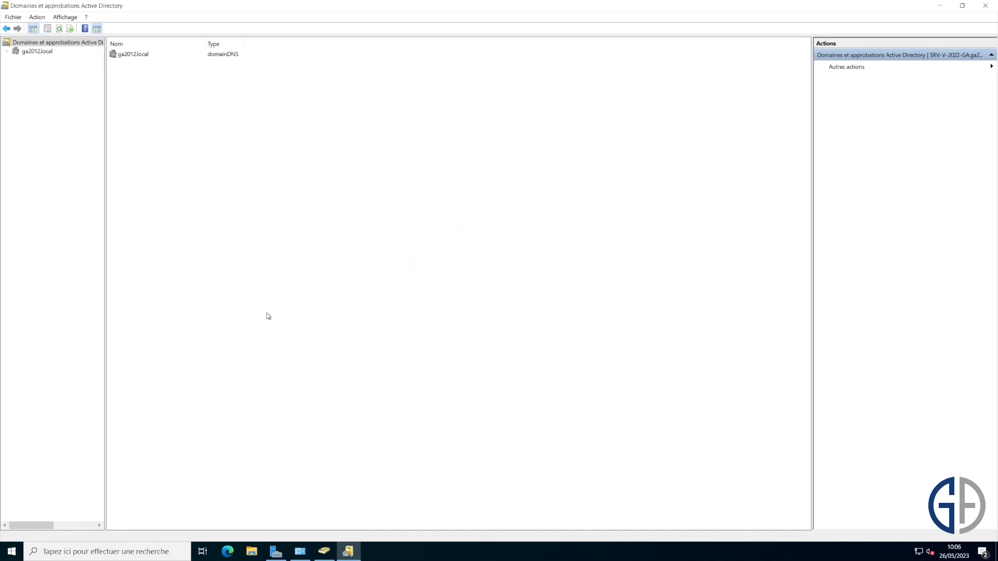
- Launch mmc from the Run prompt and maximise the empty Console1
{"action": "key", "text": "super+r"}
{"action": "type", "text": "mm"}
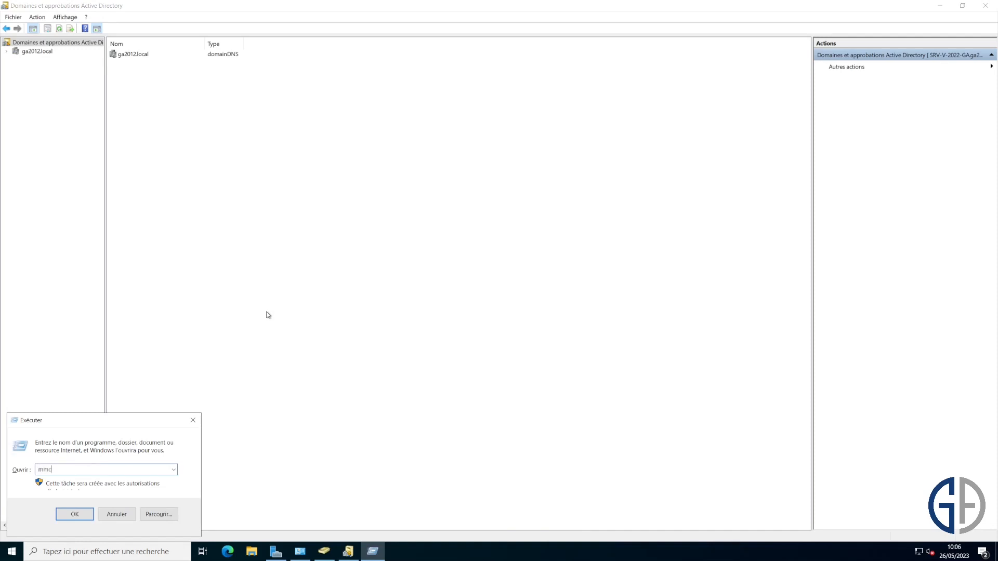
{"action": "type", "text": "c"}
{"action": "key", "text": "Return"}
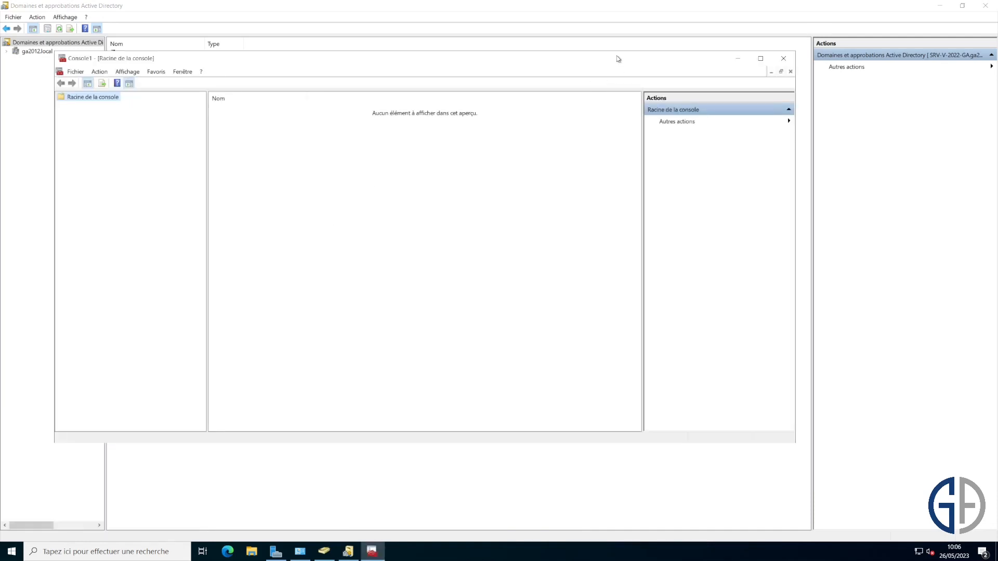
{"action": "double_click", "coordinate": [618, 58]}
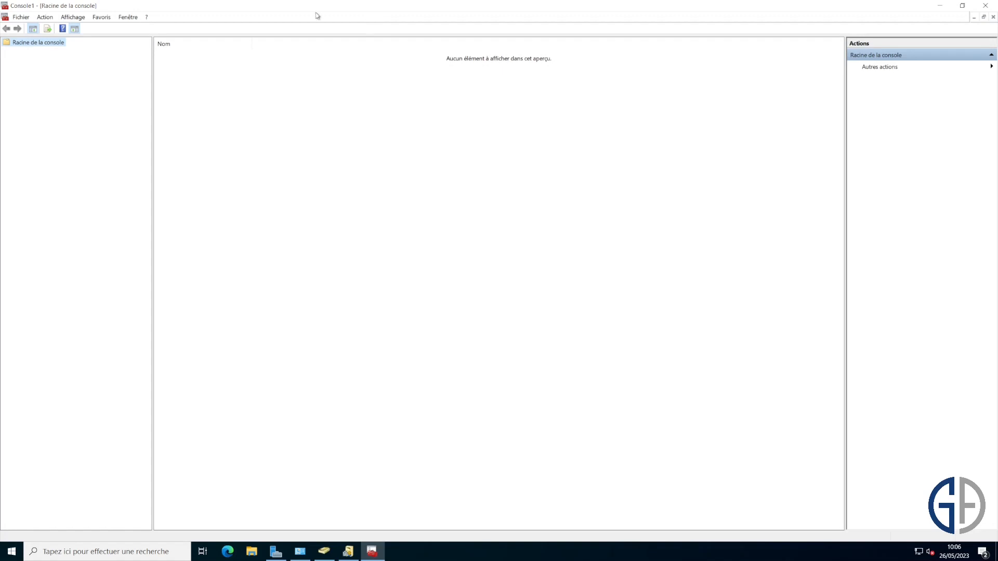
{"action": "right_click", "coordinate": [60, 46]}
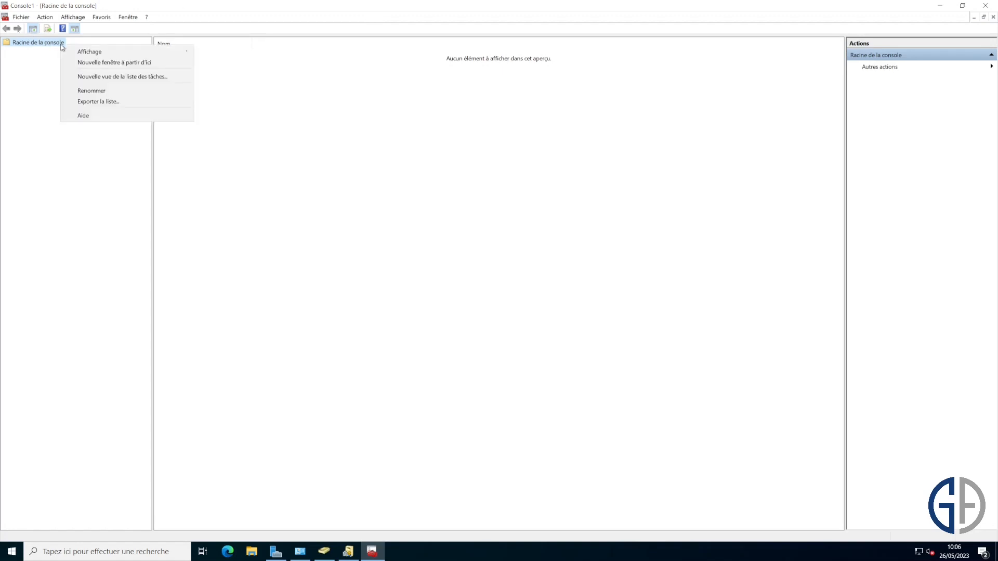
- Add the Active Directory Schema snap-in via File > Add/Remove Snap-in and expand it
{"action": "left_click", "coordinate": [44, 252]}
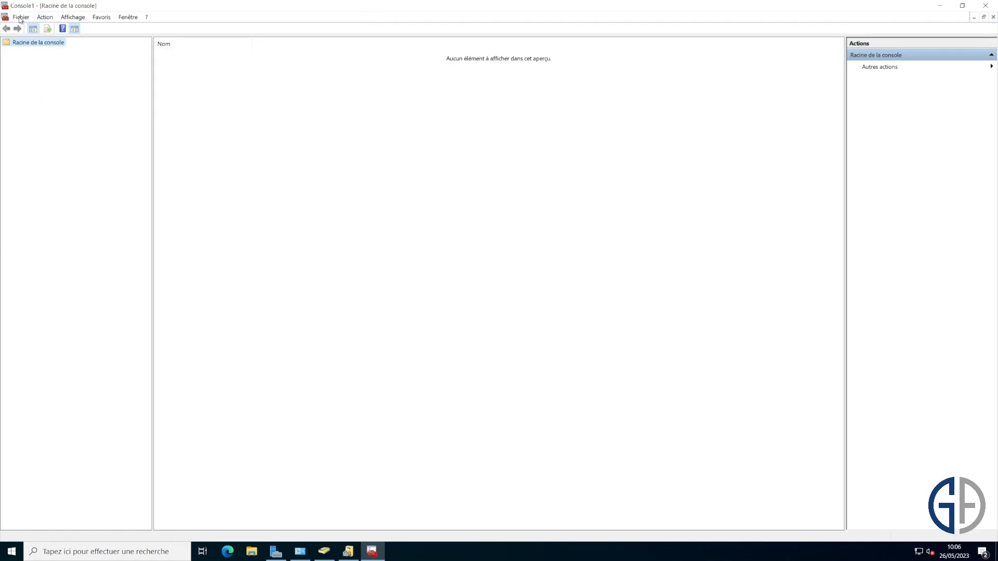
{"action": "left_click", "coordinate": [21, 17]}
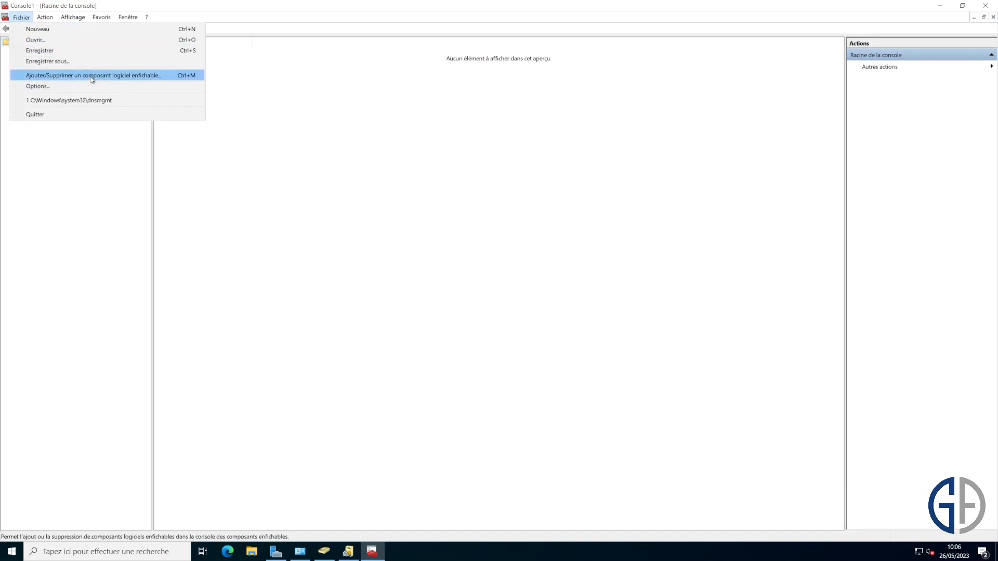
{"action": "left_click", "coordinate": [92, 77]}
{"action": "scroll", "coordinate": [453, 229], "scroll_direction": "down", "scroll_amount": 8}
{"action": "left_click", "coordinate": [397, 261]}
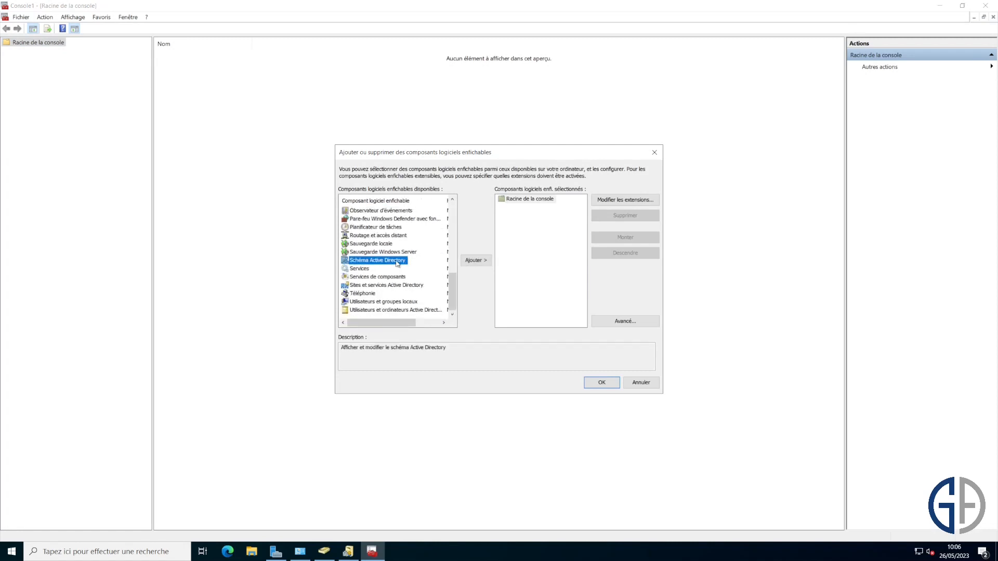
{"action": "left_click", "coordinate": [474, 260]}
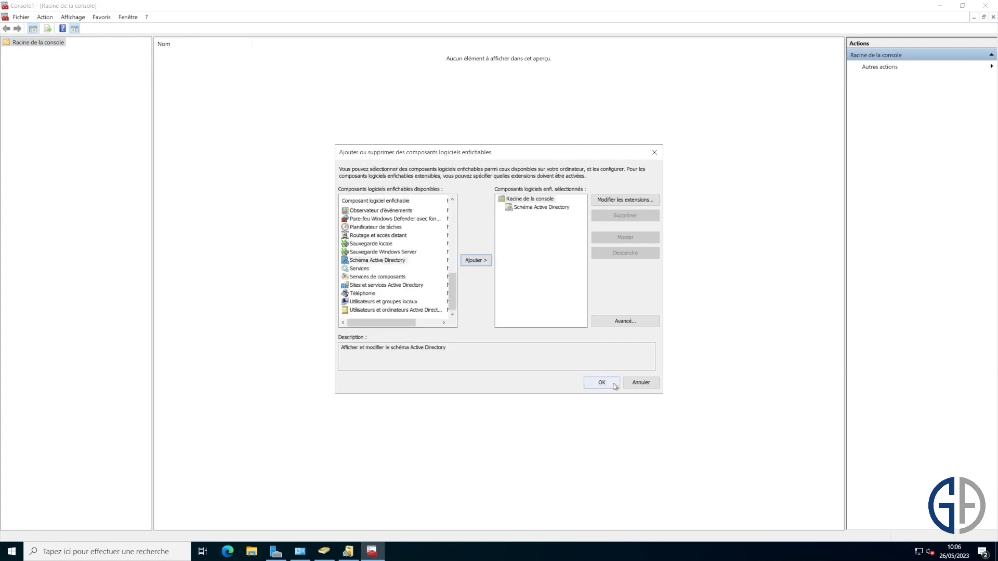
{"action": "left_click", "coordinate": [603, 382]}
{"action": "double_click", "coordinate": [72, 51]}
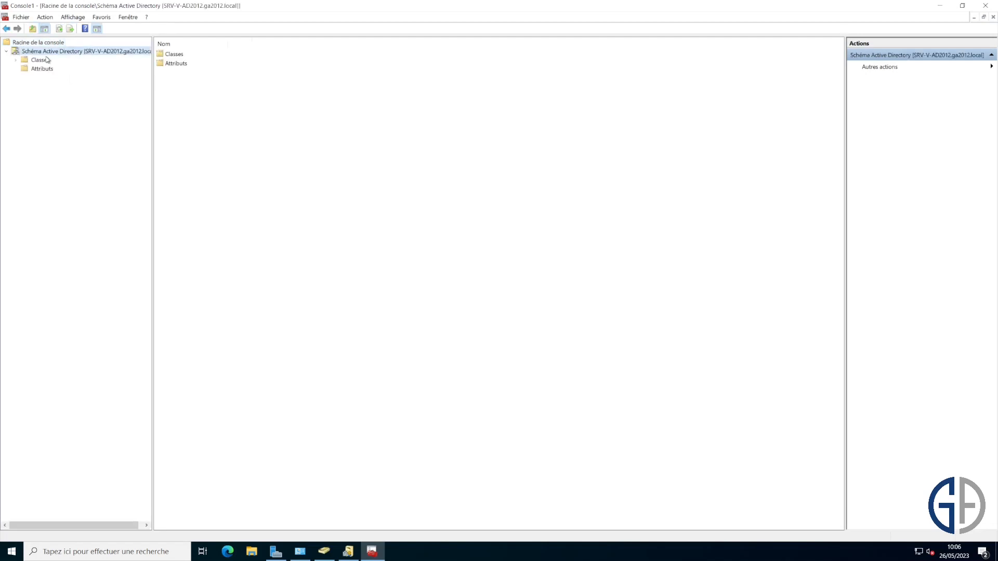
- Browse the schema Classes list, then collapse back to Classes and Attributes
{"action": "double_click", "coordinate": [46, 59]}
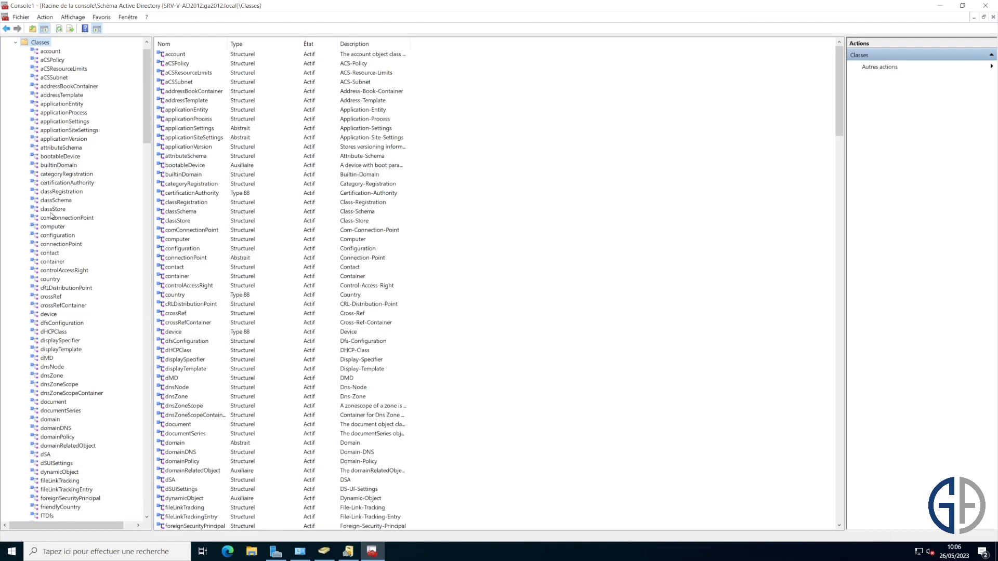
{"action": "mouse_move", "coordinate": [139, 92]}
{"action": "left_mouse_down"}
{"action": "mouse_move", "coordinate": [139, 469]}
{"action": "mouse_move", "coordinate": [139, 78]}
{"action": "left_mouse_up"}
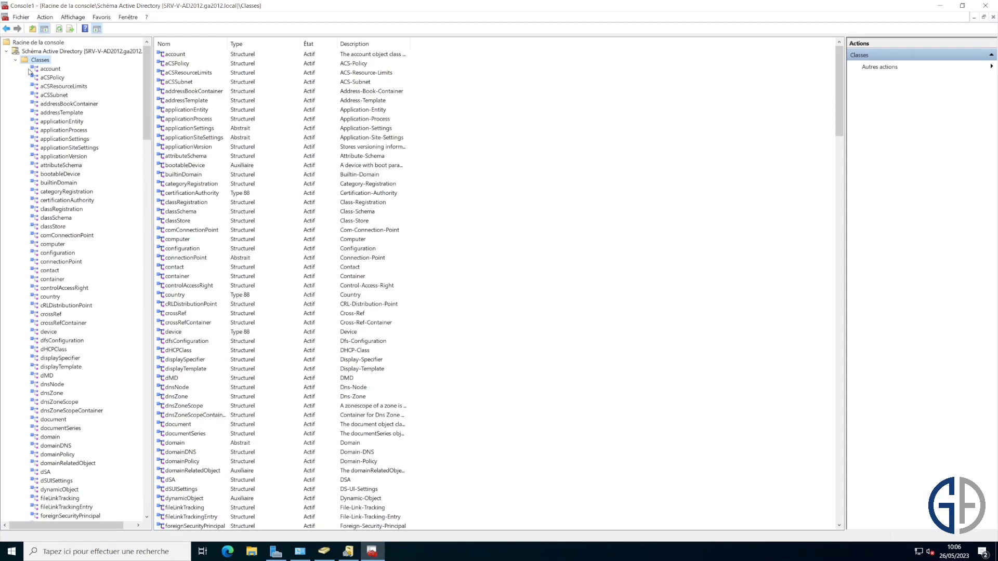
{"action": "left_click", "coordinate": [15, 60]}
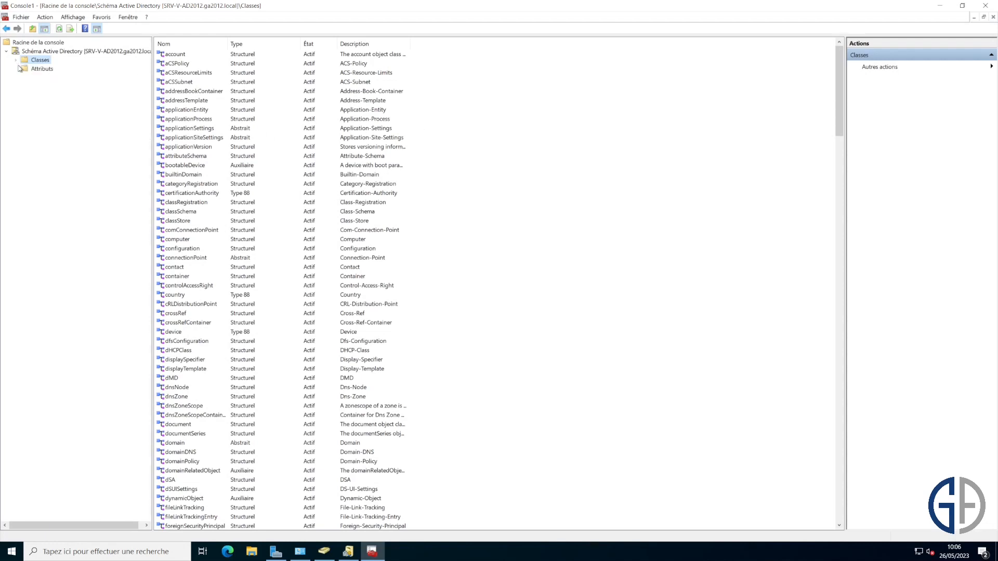
{"action": "left_click", "coordinate": [73, 53]}
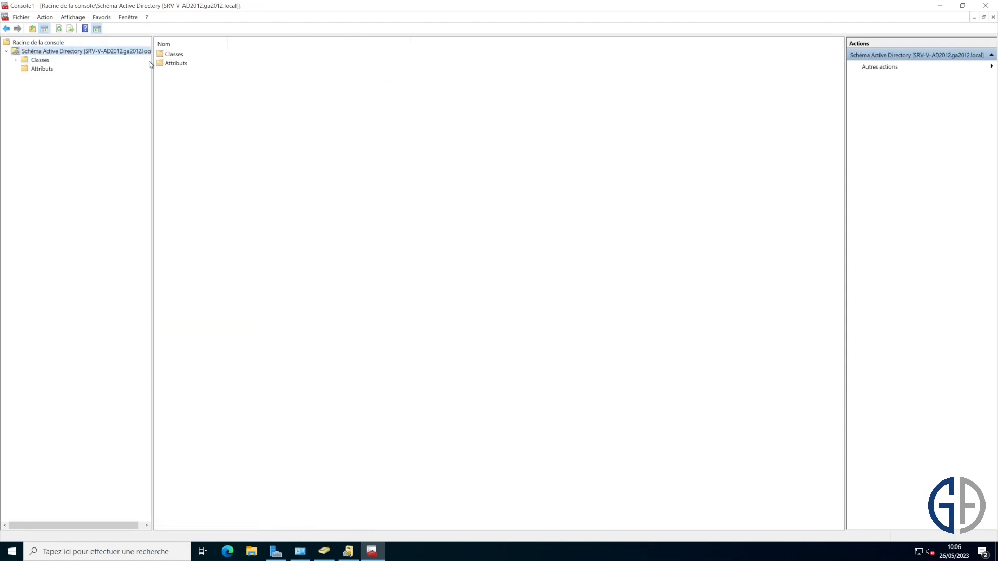
{"action": "left_click_drag", "start_coordinate": [150, 64], "coordinate": [197, 63]}
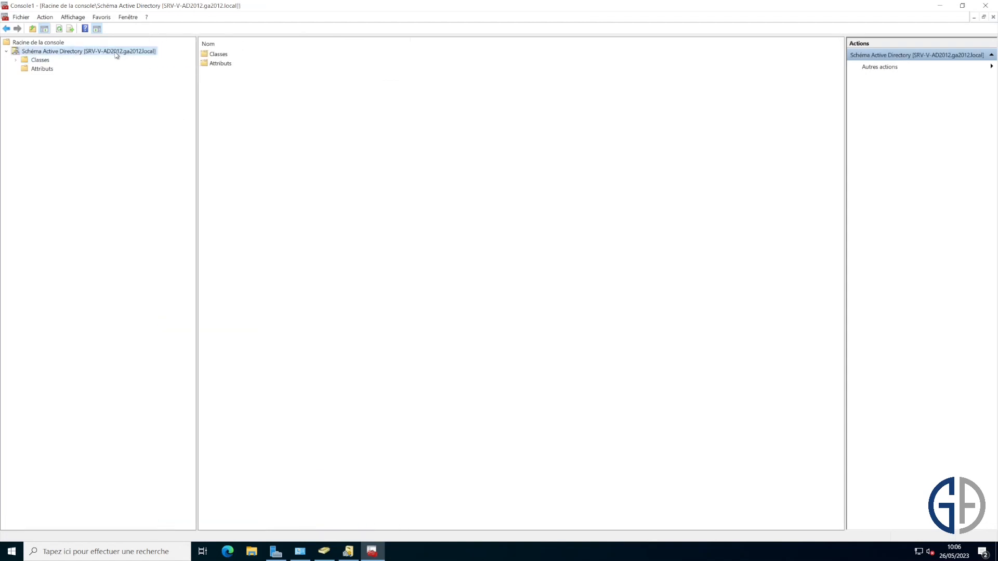
- Review the schema Operations Master, confirming it is SRV-V-AD2012.ga2012.local, then close it
{"action": "right_click", "coordinate": [117, 53]}
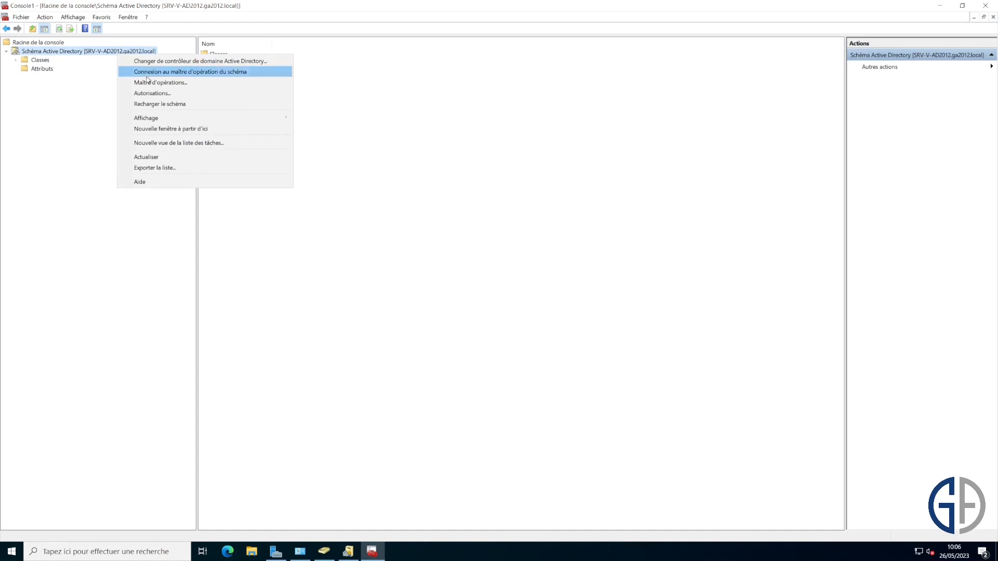
{"action": "left_click", "coordinate": [157, 85]}
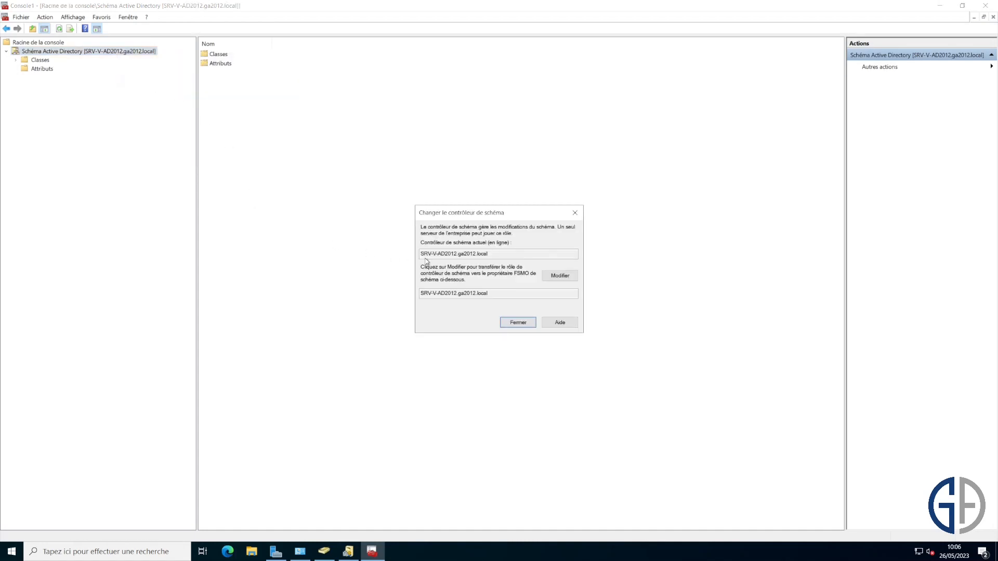
{"action": "left_click_drag", "start_coordinate": [497, 296], "coordinate": [447, 276]}
{"action": "left_click", "coordinate": [506, 290]}
{"action": "left_click_drag", "start_coordinate": [496, 298], "coordinate": [418, 294]}
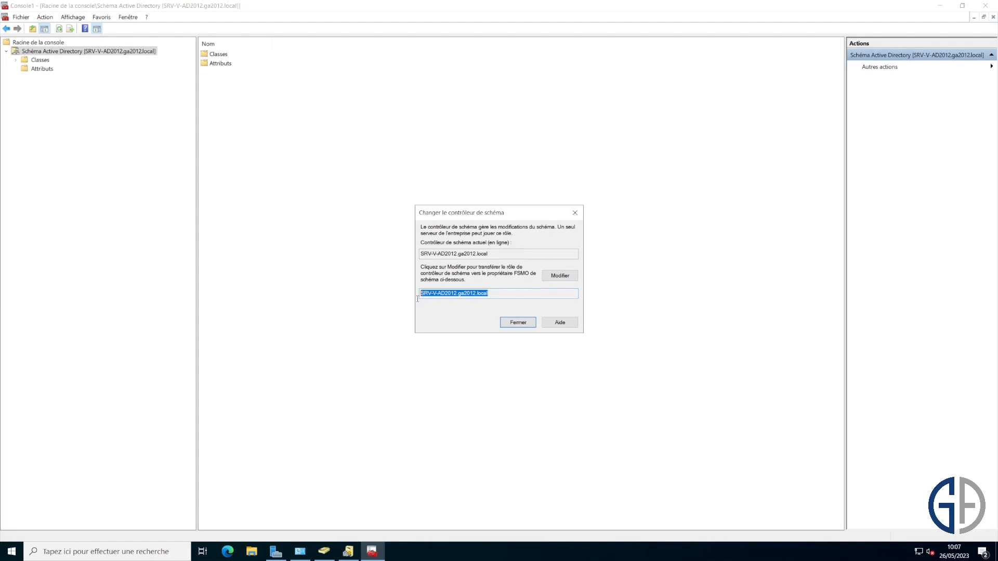
{"action": "left_click", "coordinate": [500, 294]}
{"action": "left_click", "coordinate": [524, 325]}
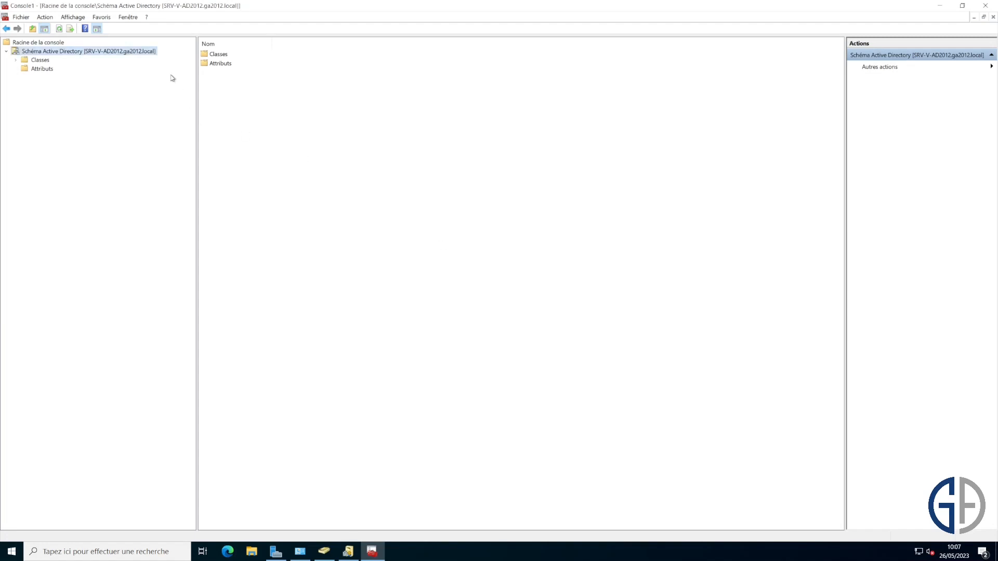
- Change the schema console's directory server to domain controller SRV-V-2022-GA.ga2012.local
{"action": "right_click", "coordinate": [149, 56]}
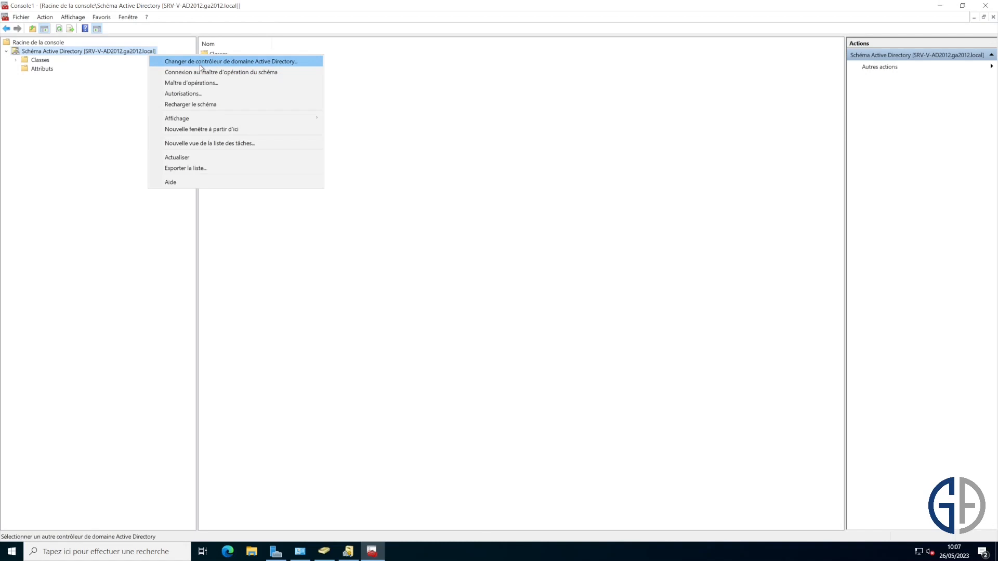
{"action": "left_click", "coordinate": [206, 63]}
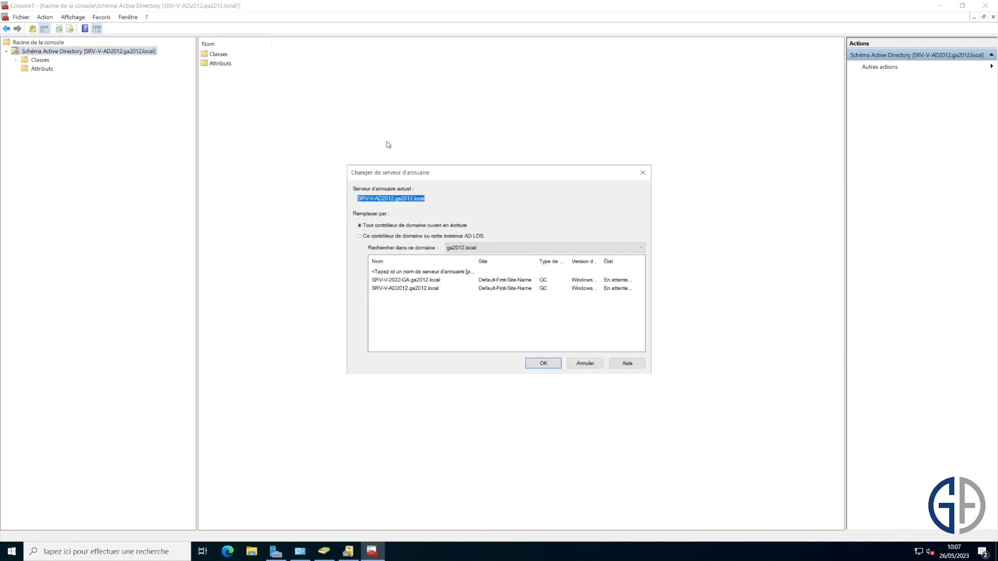
{"action": "left_click", "coordinate": [426, 280]}
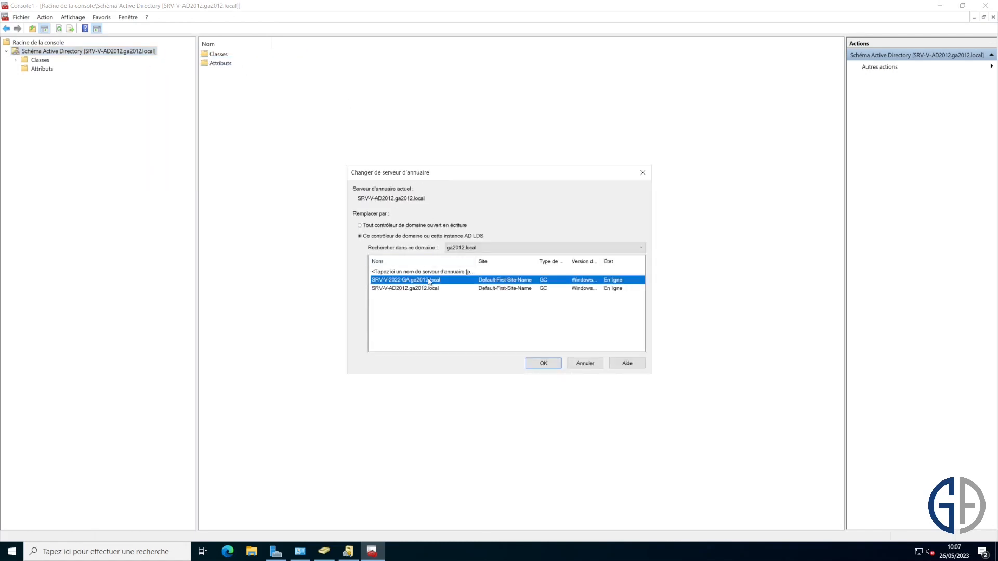
{"action": "left_click", "coordinate": [541, 363]}
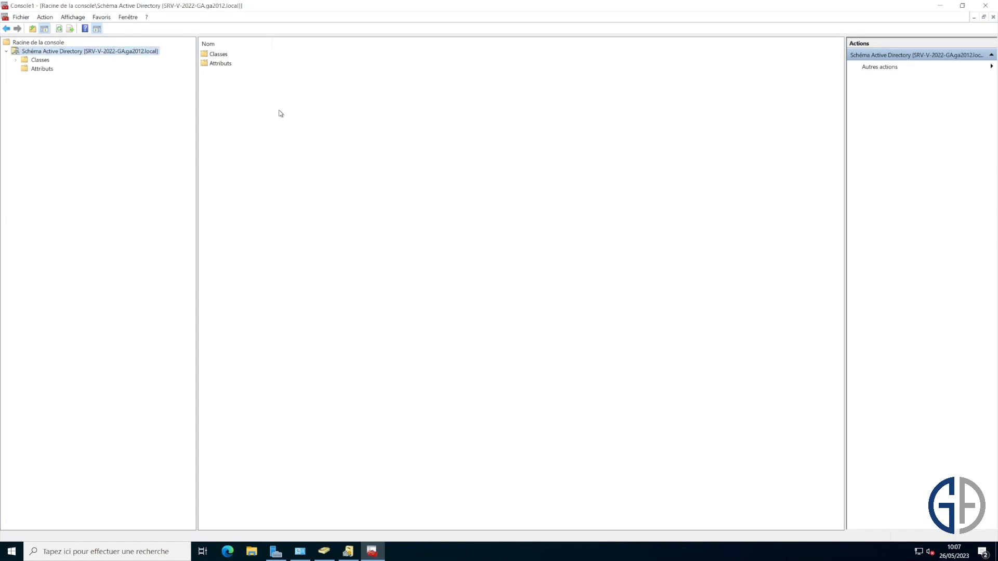
{"action": "right_click", "coordinate": [147, 52]}
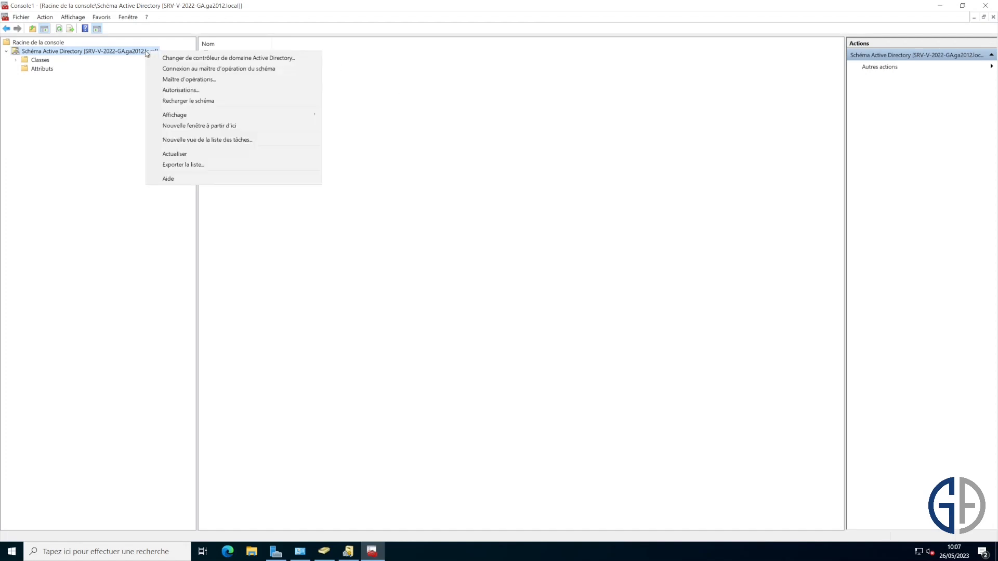
{"action": "left_click", "coordinate": [206, 80]}
{"action": "left_click_drag", "start_coordinate": [495, 297], "coordinate": [403, 290]}
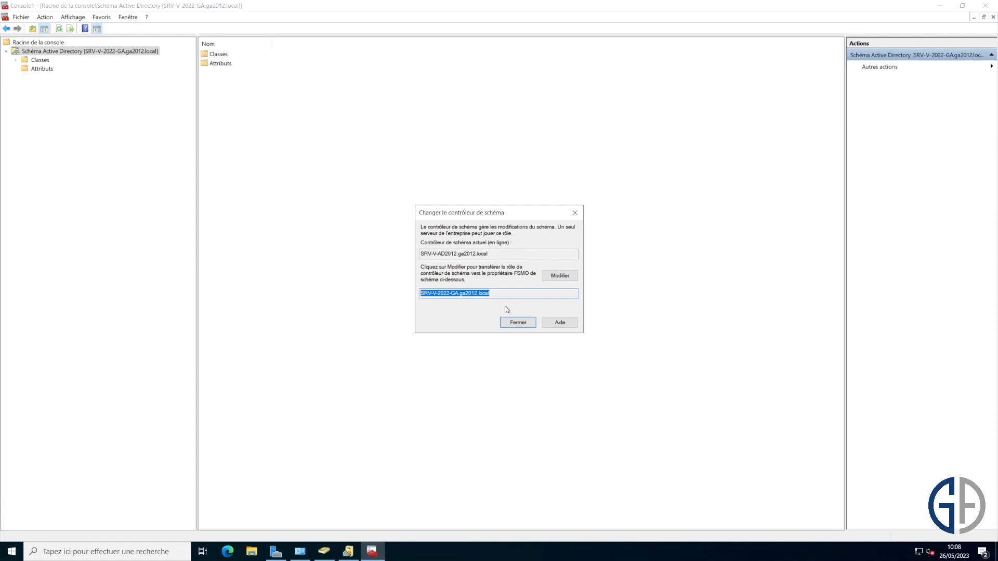
{"action": "left_click", "coordinate": [530, 322]}
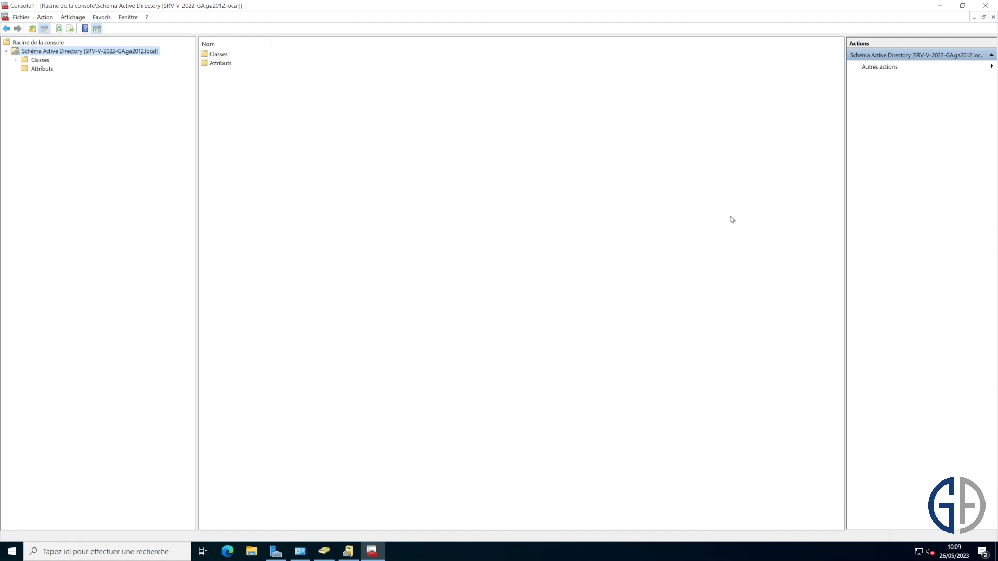
- Close MMC without saving, plus Domains and Trusts, ADUC and Administrative Tools windows
{"action": "key", "text": "super+r"}
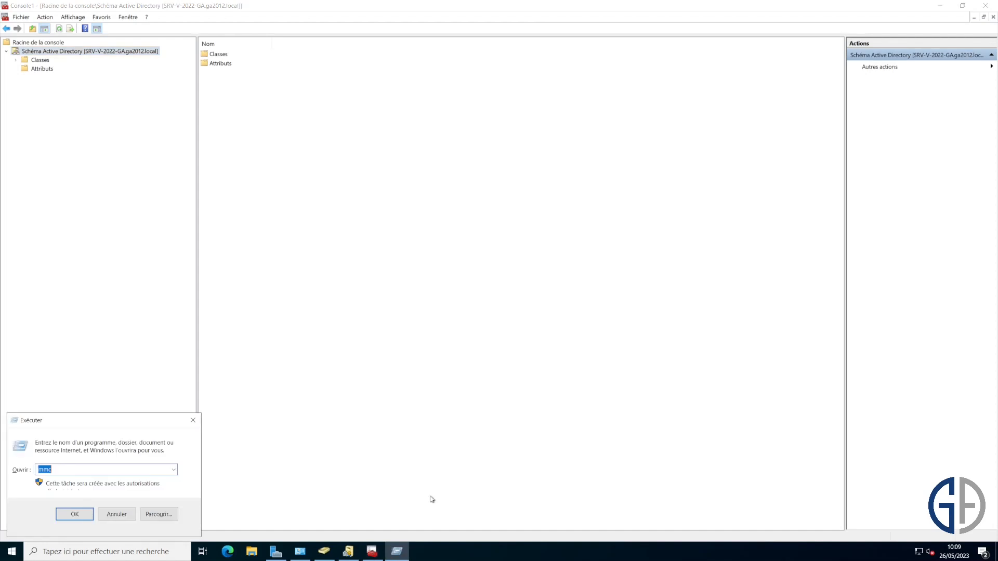
{"action": "left_click", "coordinate": [985, 6]}
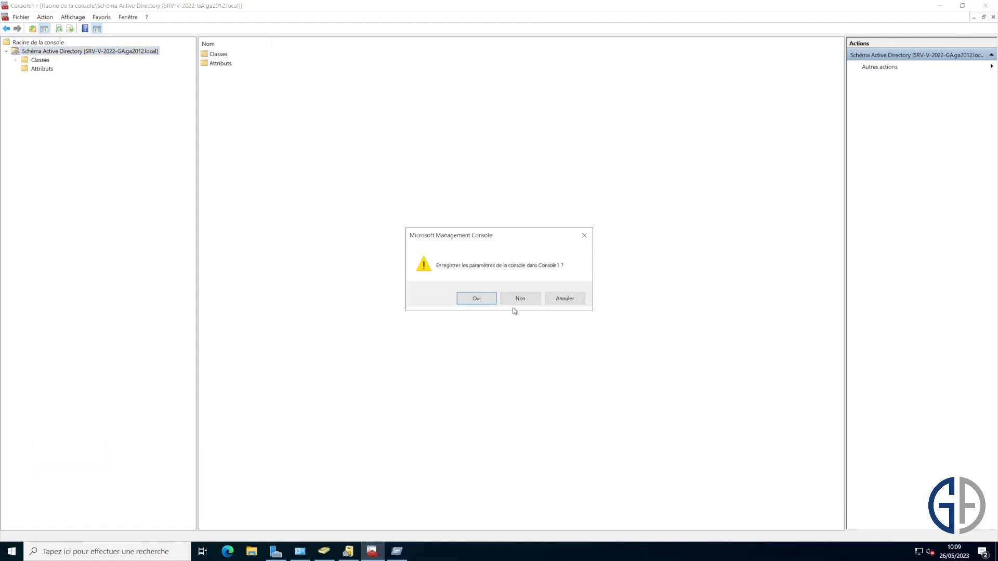
{"action": "left_click", "coordinate": [520, 299]}
{"action": "left_click", "coordinate": [996, 9]}
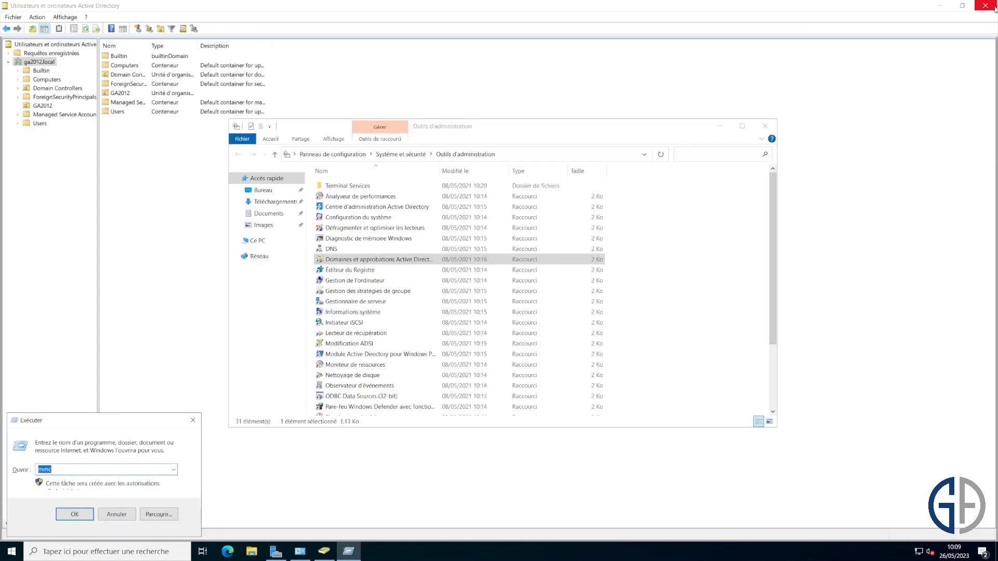
{"action": "left_click", "coordinate": [995, 8]}
{"action": "left_click", "coordinate": [765, 126]}
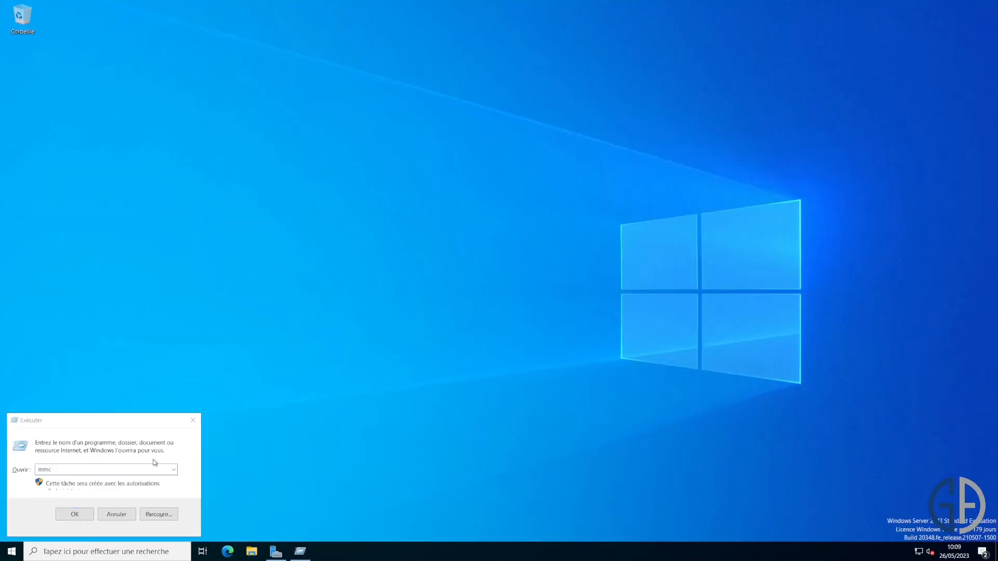
- Close the leftover Run box and the Server Manager window
{"action": "right_click", "coordinate": [306, 549]}
{"action": "left_click", "coordinate": [291, 531]}
{"action": "right_click", "coordinate": [278, 551]}
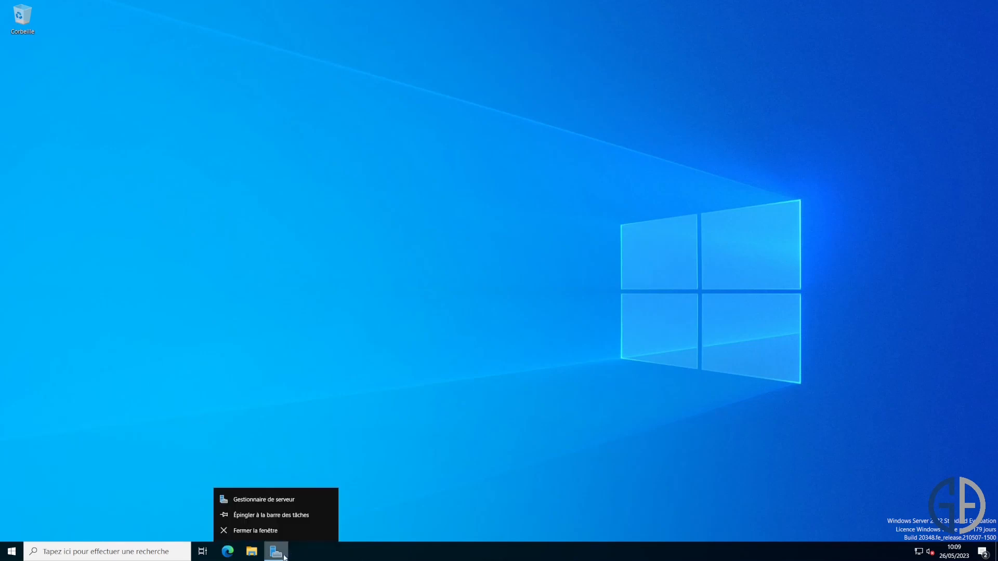
{"action": "left_click", "coordinate": [289, 543]}
{"action": "left_click", "coordinate": [256, 530]}
- Launch a command prompt by running cmd
{"action": "key", "text": "super+r"}
{"action": "type", "text": "cmd"}
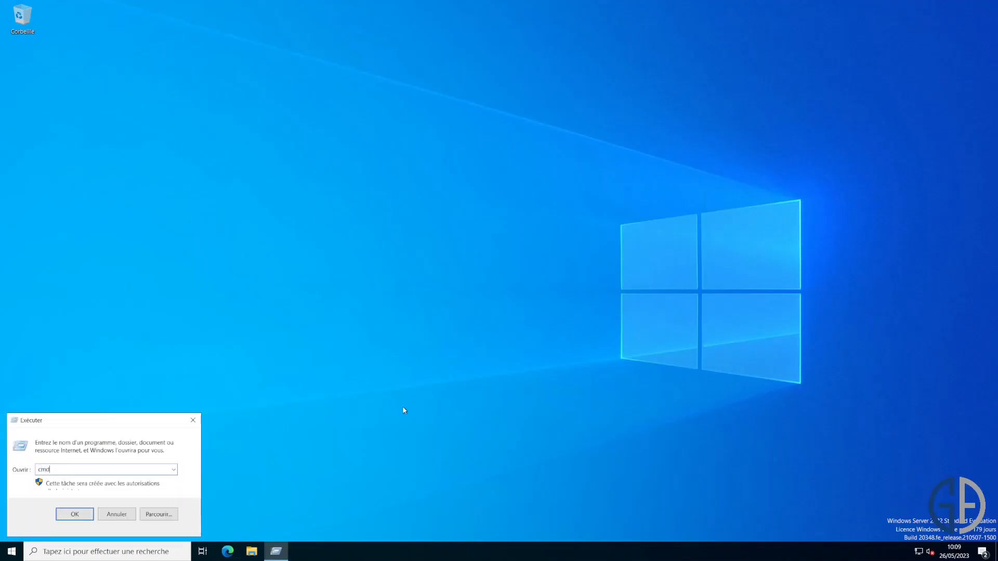
{"action": "key", "text": "Return"}
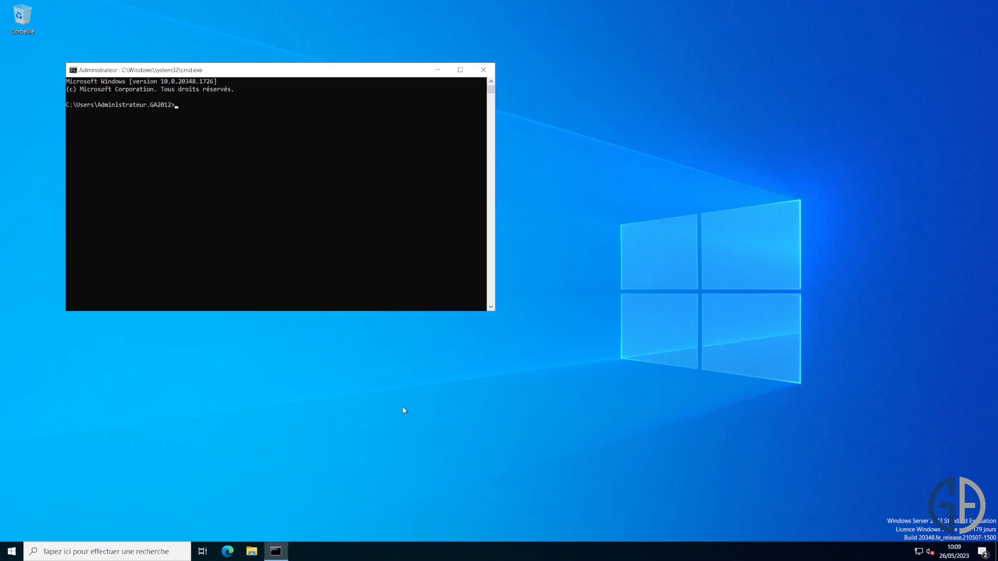
- Run netdom query fsmo and highlight the schema and naming master lines still on SRV-V-AD2012
{"action": "type", "text": "netdom query fsmo"}
{"action": "key", "text": "Return"}
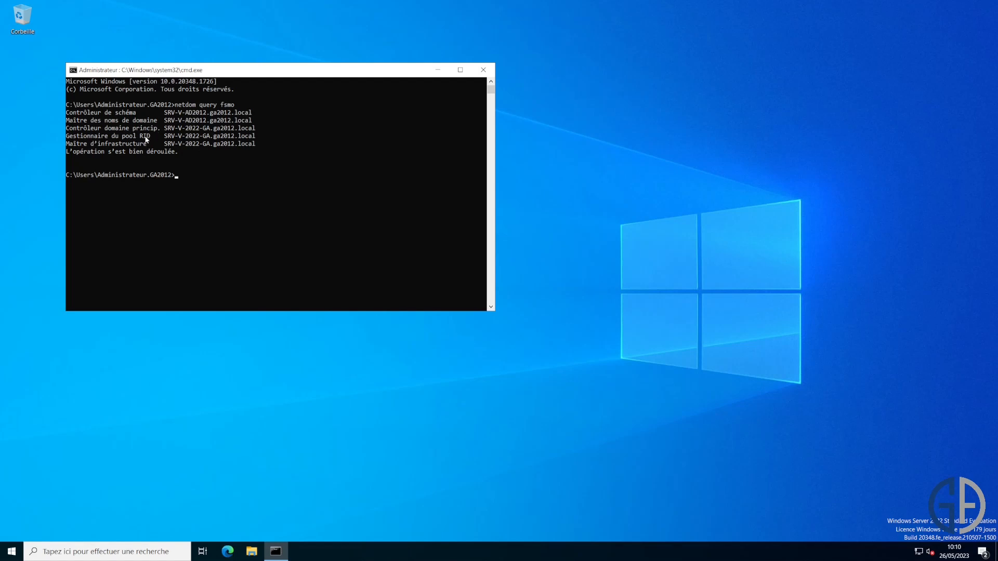
{"action": "left_click_drag", "start_coordinate": [197, 128], "coordinate": [197, 143]}
{"action": "left_click", "coordinate": [197, 144]}
{"action": "mouse_move", "coordinate": [145, 113]}
{"action": "left_mouse_down"}
{"action": "mouse_move", "coordinate": [134, 112]}
{"action": "mouse_move", "coordinate": [155, 122]}
{"action": "left_mouse_up"}
{"action": "left_click", "coordinate": [133, 113]}
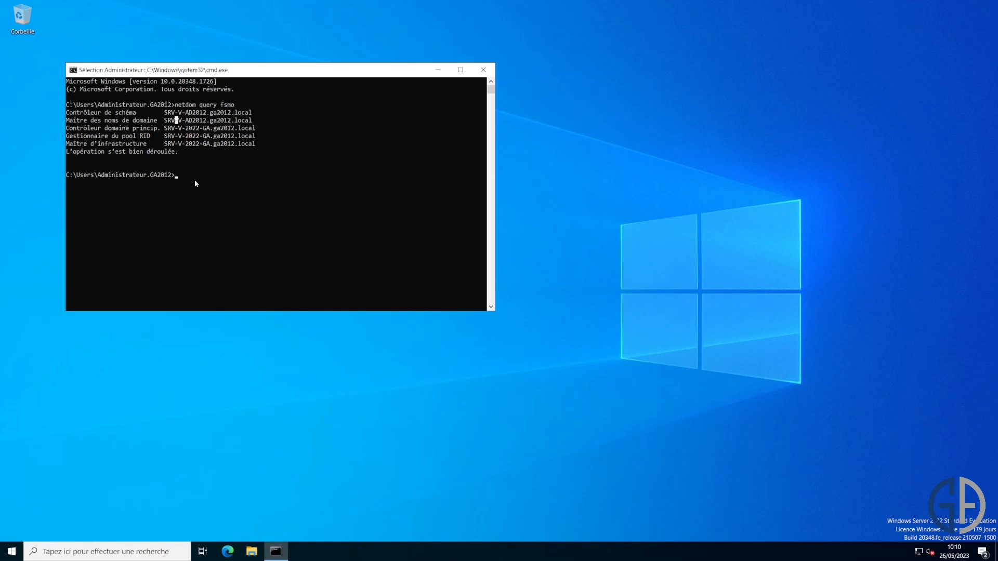
- Maximize cmd, then in ntdsutil enter roles, connections, and connect to server srv-v-2022-ga
{"action": "key", "text": "super+Up"}
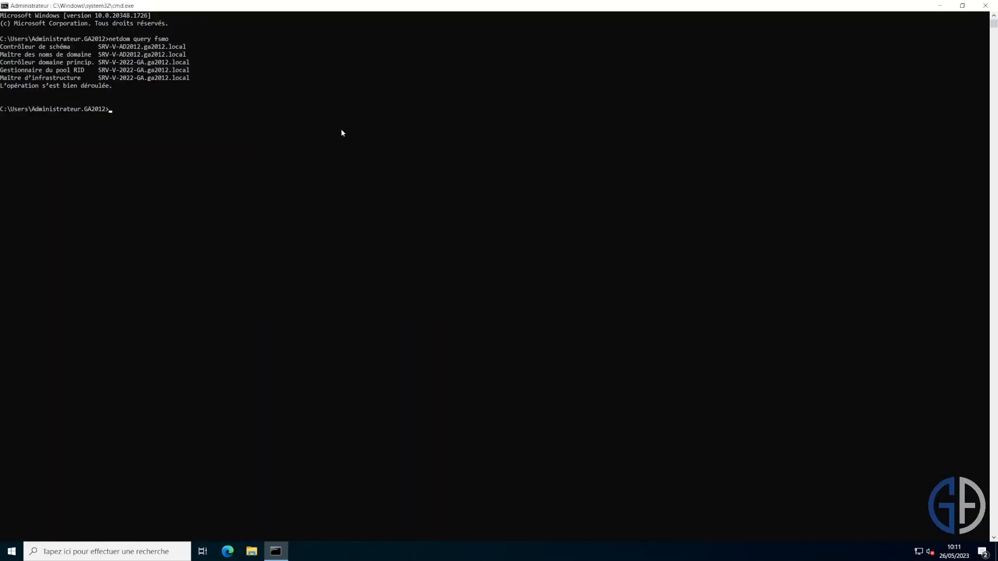
{"action": "type", "text": "ntdsutil"}
{"action": "key", "text": "Return"}
{"action": "type", "text": "roles"}
{"action": "key", "text": "Return"}
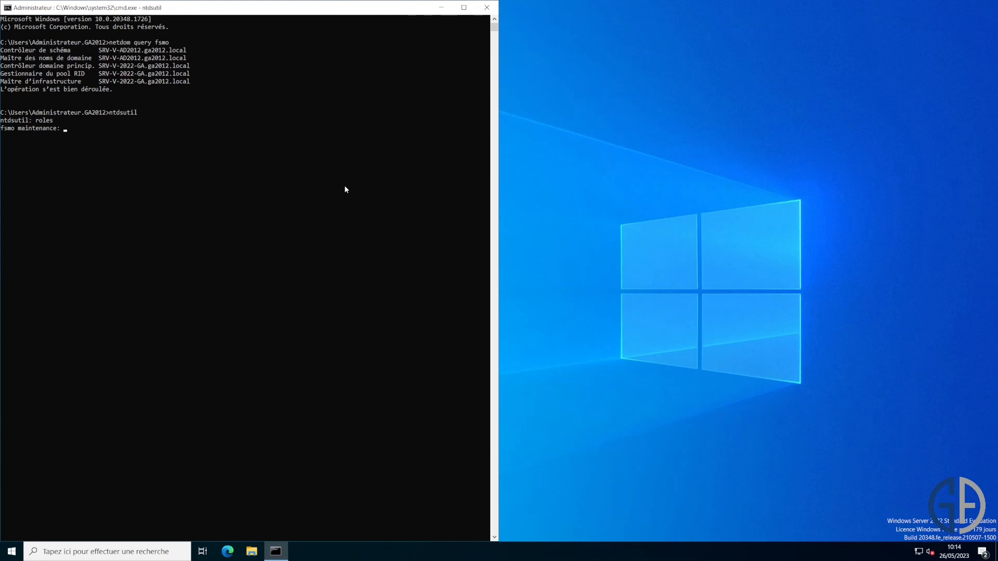
{"action": "type", "text": "connections"}
{"action": "key", "text": "Return"}
{"action": "type", "text": "connect to server srv-"}
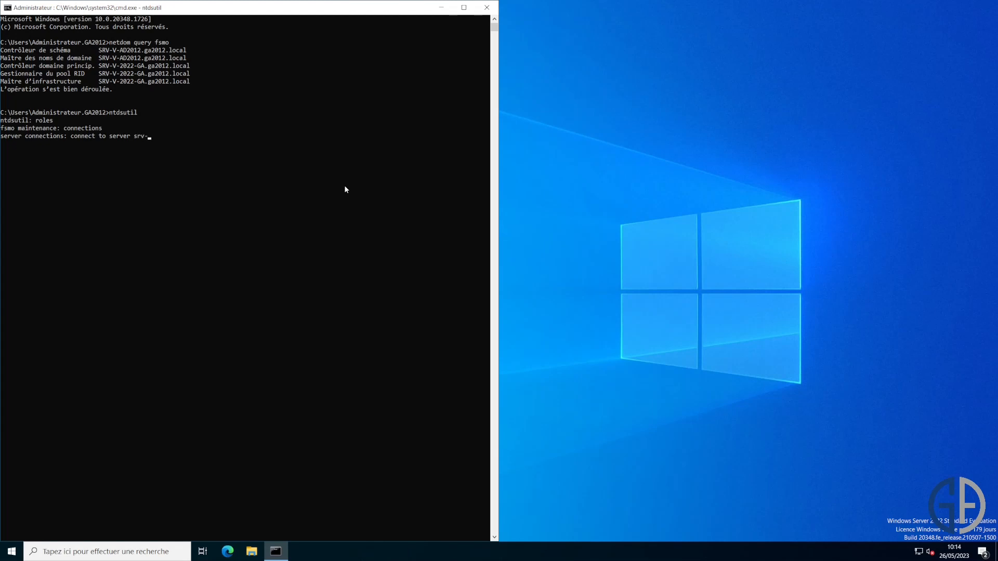
{"action": "type", "text": "v-2022-ga"}
{"action": "key", "text": "Return"}
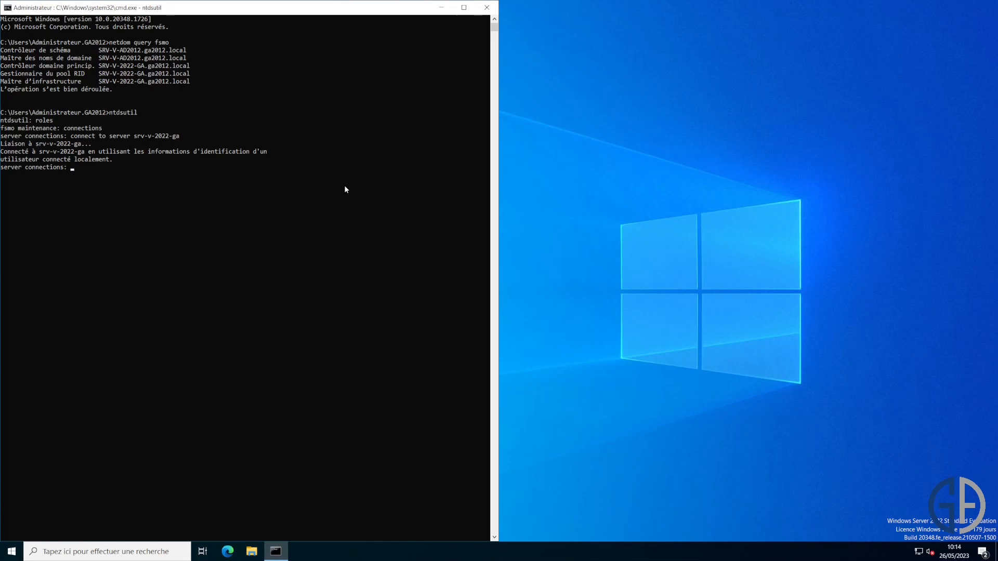
- Return to fsmo maintenance and transfer the schema master, approving the confirmation
{"action": "type", "text": "quit"}
{"action": "key", "text": "Return"}
{"action": "type", "text": "transfer"}
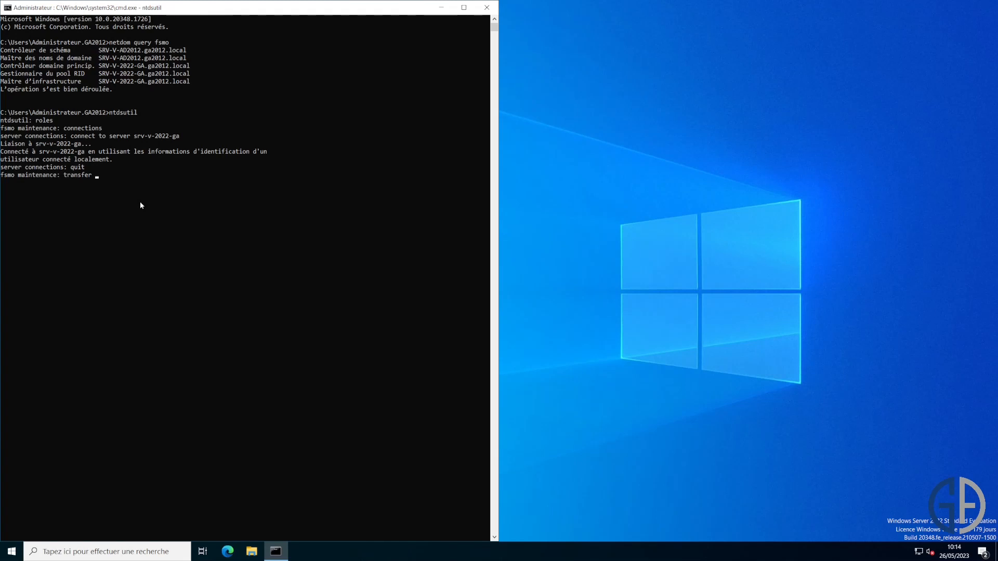
{"action": "type", "text": "schema master"}
{"action": "key", "text": "Return"}
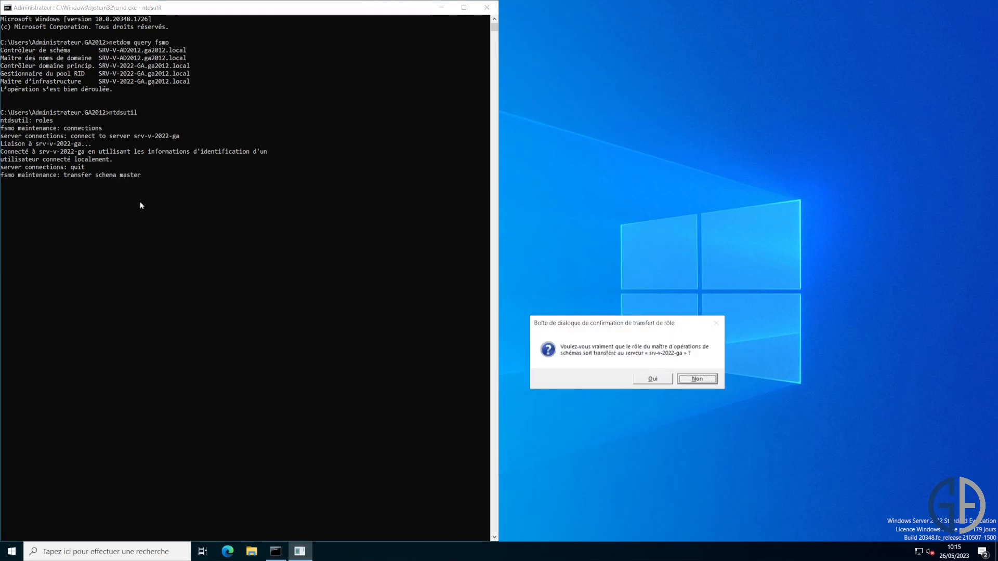
{"action": "left_click_drag", "start_coordinate": [668, 328], "coordinate": [269, 160]}
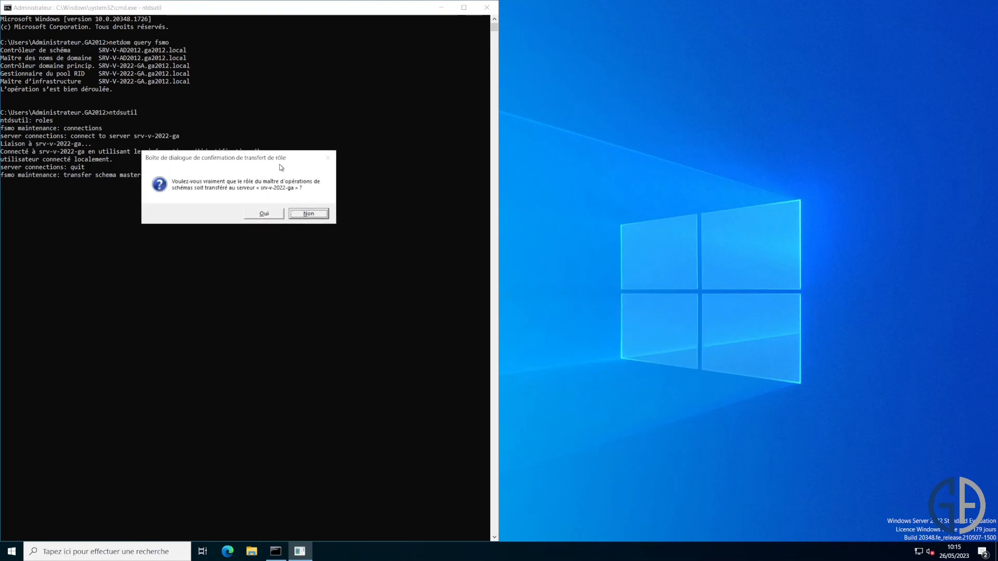
{"action": "left_click", "coordinate": [268, 214]}
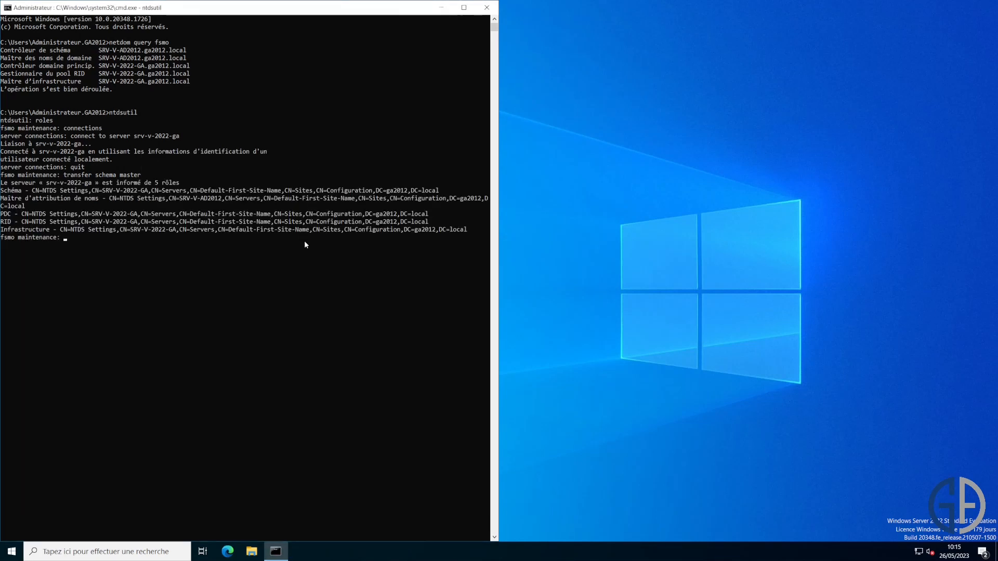
- Transfer the naming master to srv-v-2022-ga, approving the confirmation
{"action": "type", "text": "transf"}
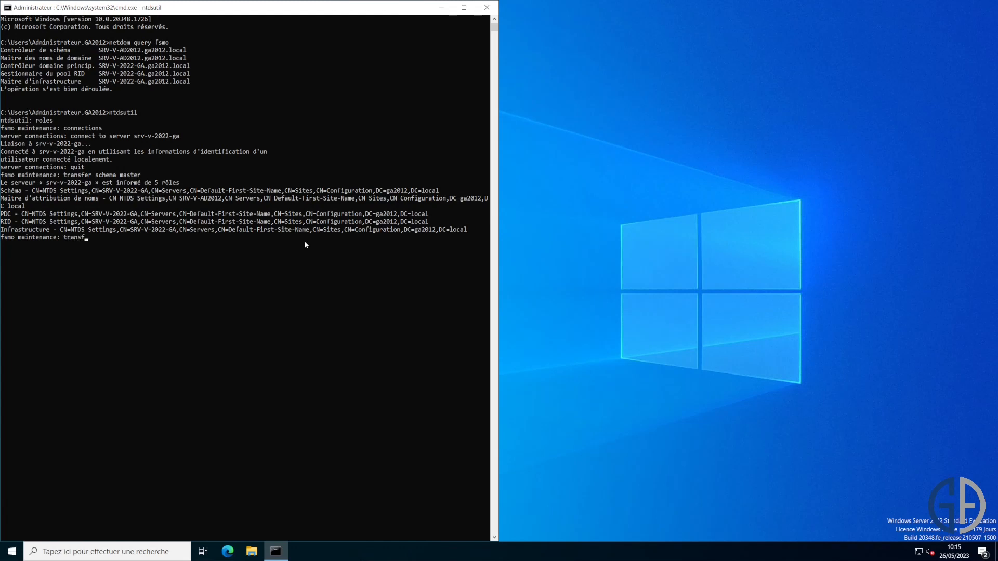
{"action": "type", "text": "er naming master"}
{"action": "key", "text": "Return"}
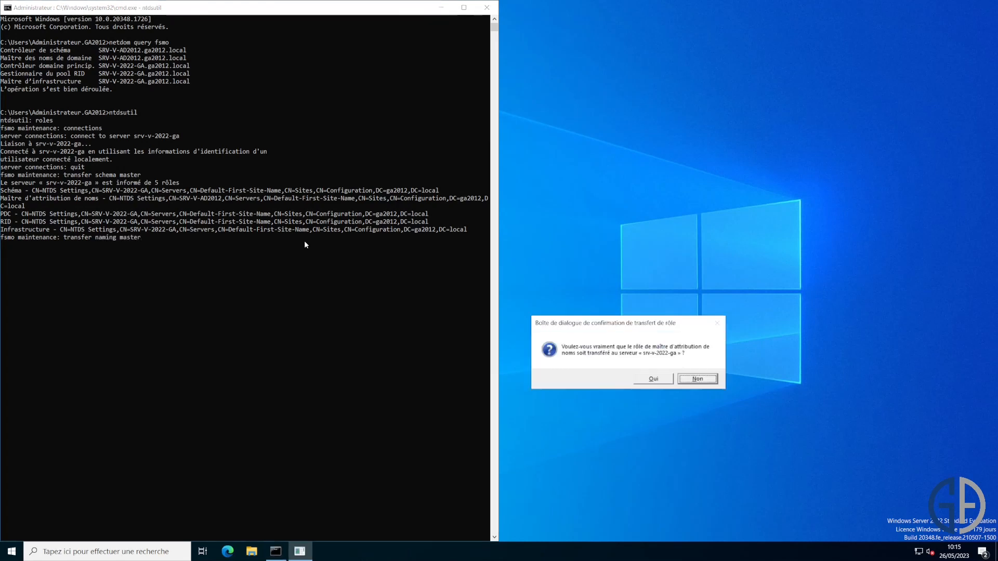
{"action": "left_click_drag", "start_coordinate": [659, 317], "coordinate": [234, 177]}
{"action": "left_click", "coordinate": [229, 242]}
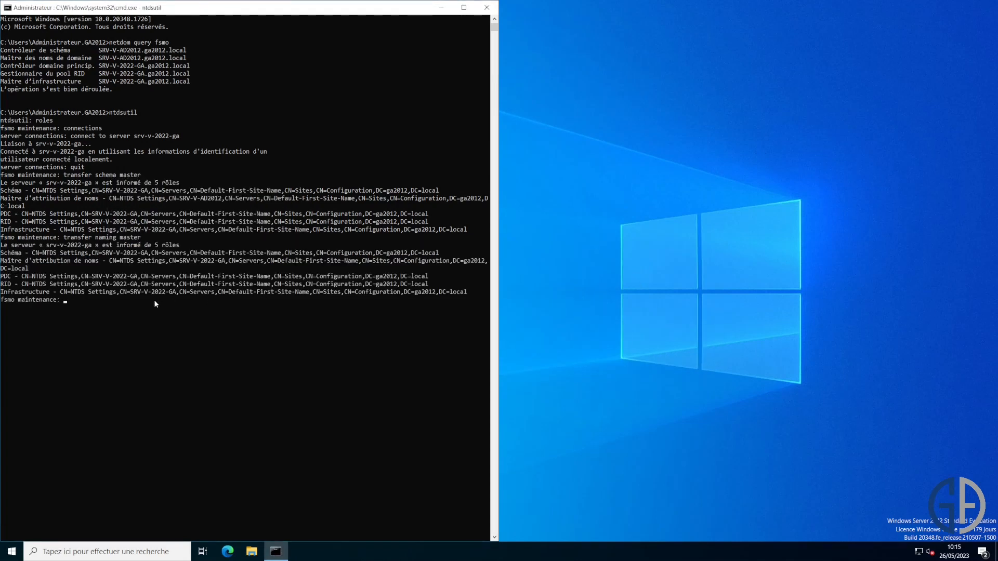
- Quit ntdsutil and rerun netdom query fsmo, showing all five roles on SRV-V-2022-GA
{"action": "type", "text": "quit"}
{"action": "key", "text": "Return"}
{"action": "type", "text": "quit"}
{"action": "key", "text": "Return"}
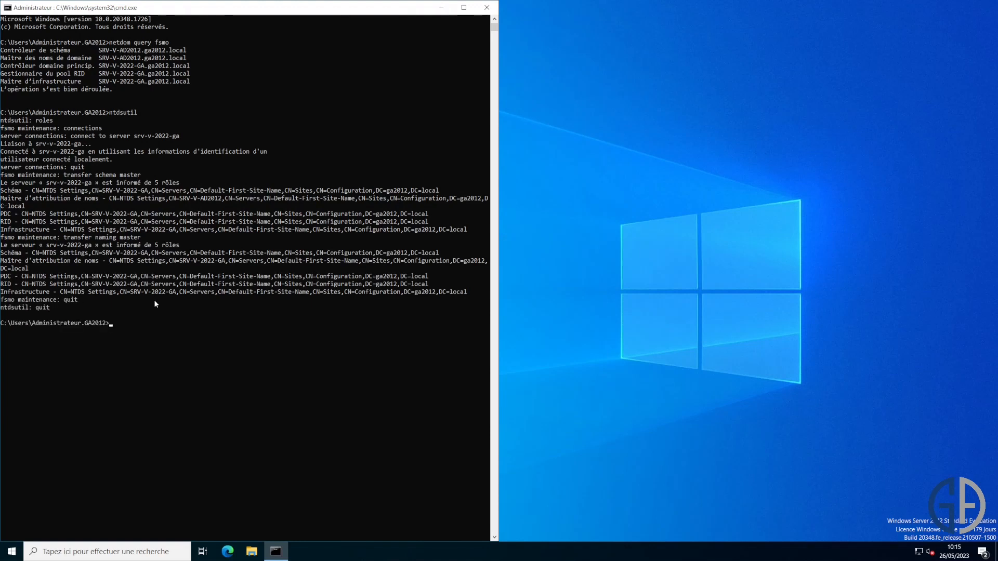
{"action": "key", "text": "Up"}
{"action": "key", "text": "Up"}
{"action": "key", "text": "Return"}
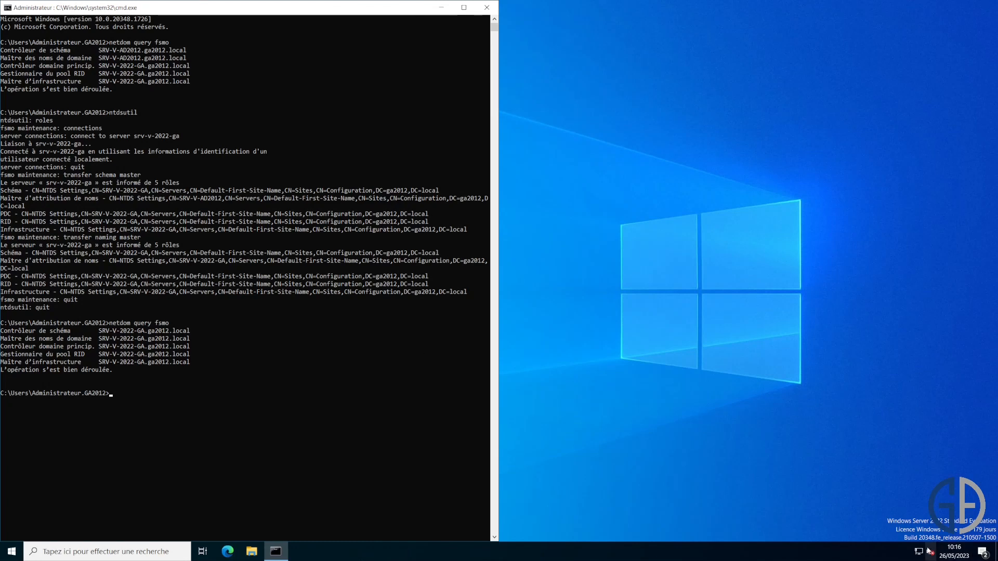
- Open the Ethernet adapter's IPv4 properties through Network and Sharing Center
{"action": "right_click", "coordinate": [918, 552]}
{"action": "left_click", "coordinate": [909, 547]}
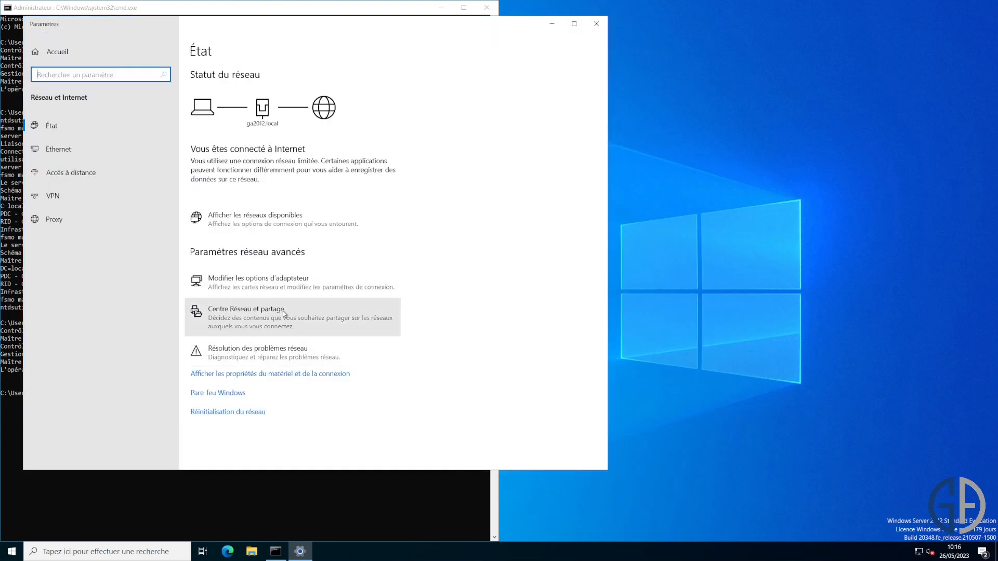
{"action": "left_click", "coordinate": [284, 313]}
{"action": "left_click", "coordinate": [300, 193]}
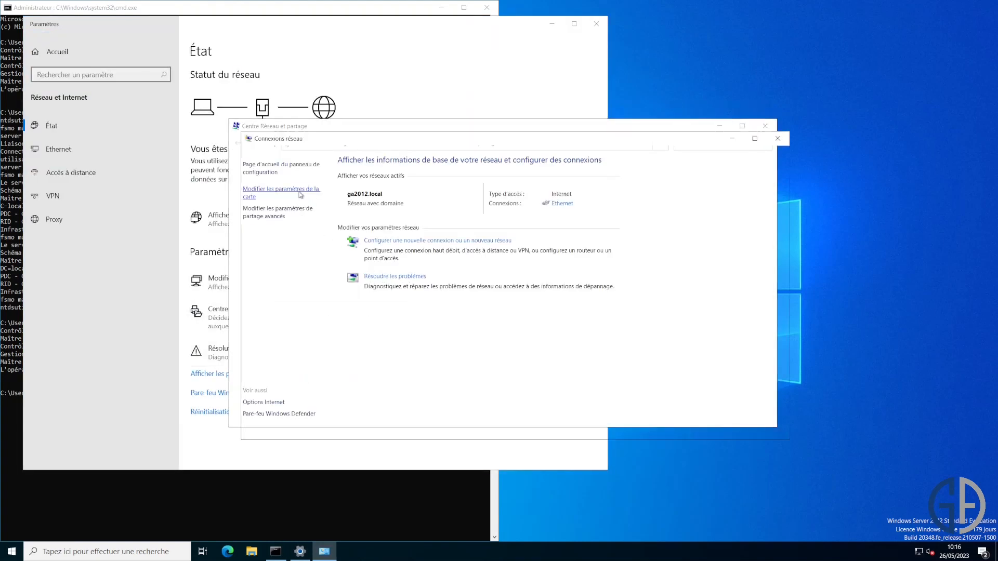
{"action": "right_click", "coordinate": [314, 193]}
{"action": "left_click", "coordinate": [358, 285]}
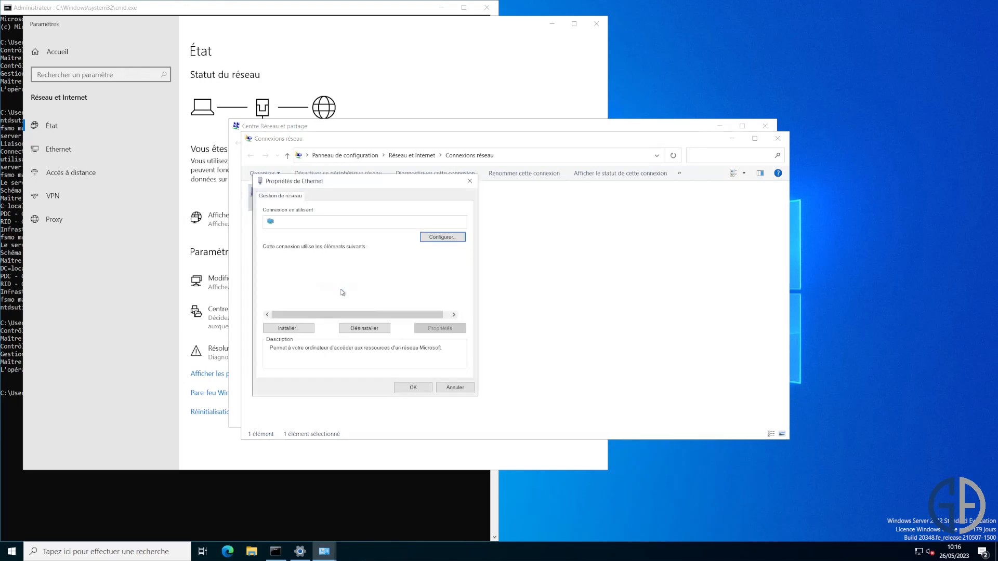
{"action": "double_click", "coordinate": [365, 283]}
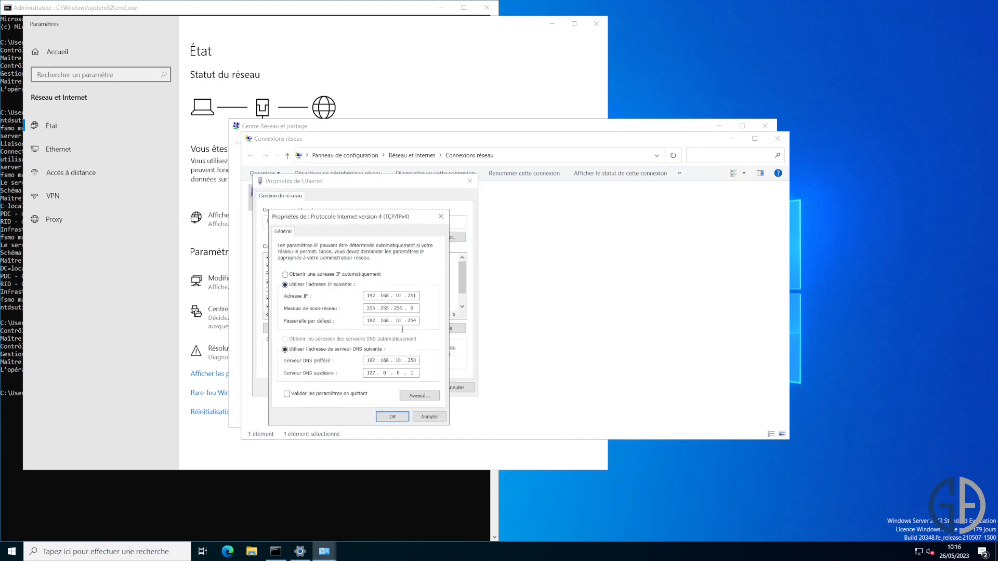
- Change the preferred DNS server's last octet from 250 to 251 and apply
{"action": "double_click", "coordinate": [411, 360]}
{"action": "type", "text": "251"}
{"action": "left_click", "coordinate": [402, 418]}
{"action": "left_click", "coordinate": [424, 389]}
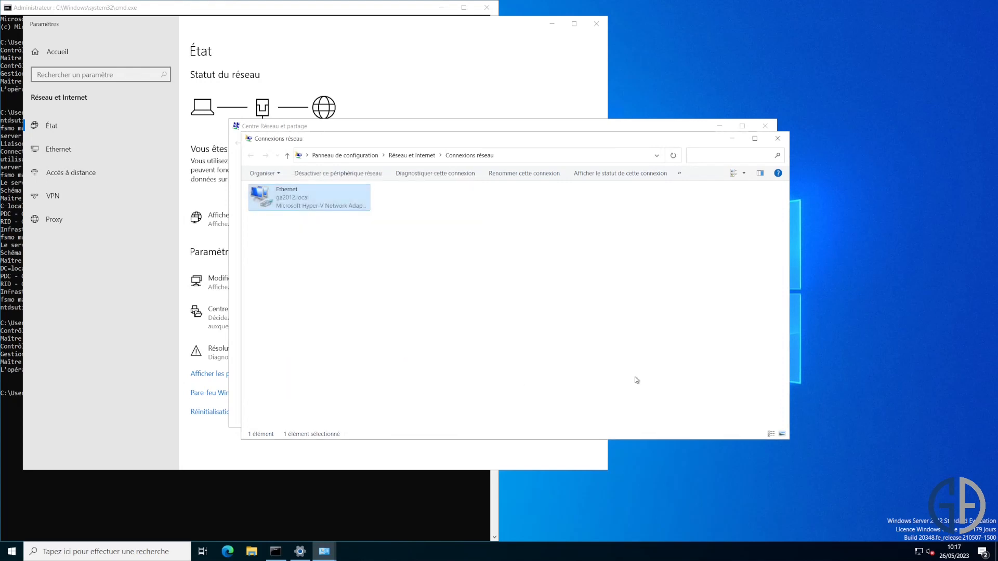
- Close Network Connections, Network and Sharing Center and Settings, then unsnap the command prompt
{"action": "left_click", "coordinate": [777, 138]}
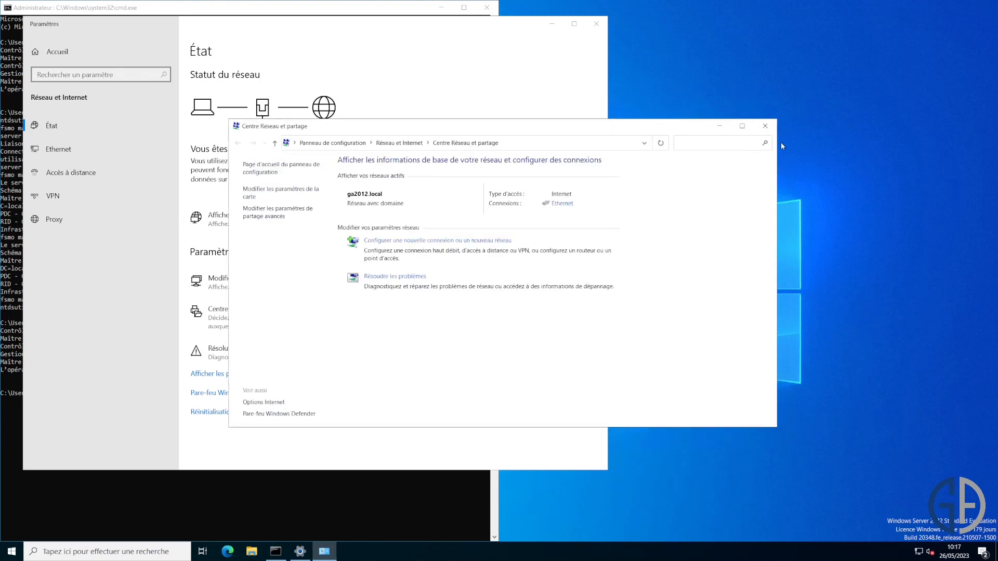
{"action": "left_click", "coordinate": [765, 126]}
{"action": "left_click_drag", "start_coordinate": [344, 26], "coordinate": [366, 69]}
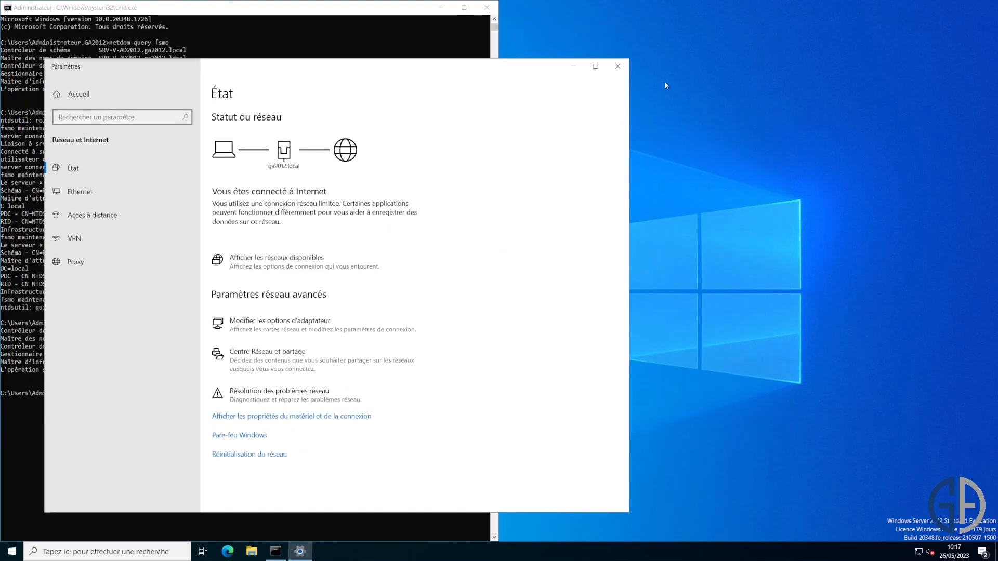
{"action": "left_click", "coordinate": [617, 66]}
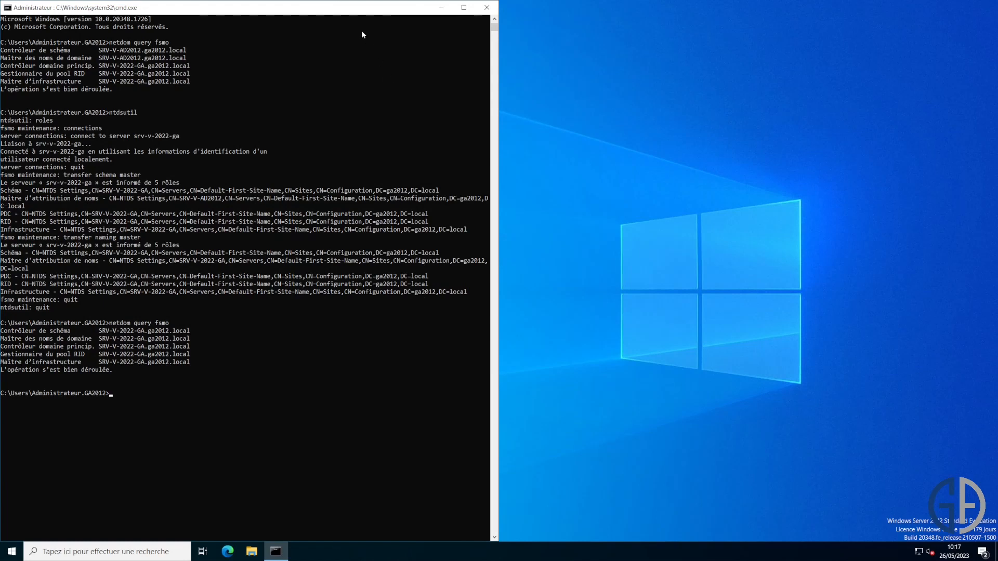
{"action": "left_click_drag", "start_coordinate": [309, 9], "coordinate": [380, 68]}
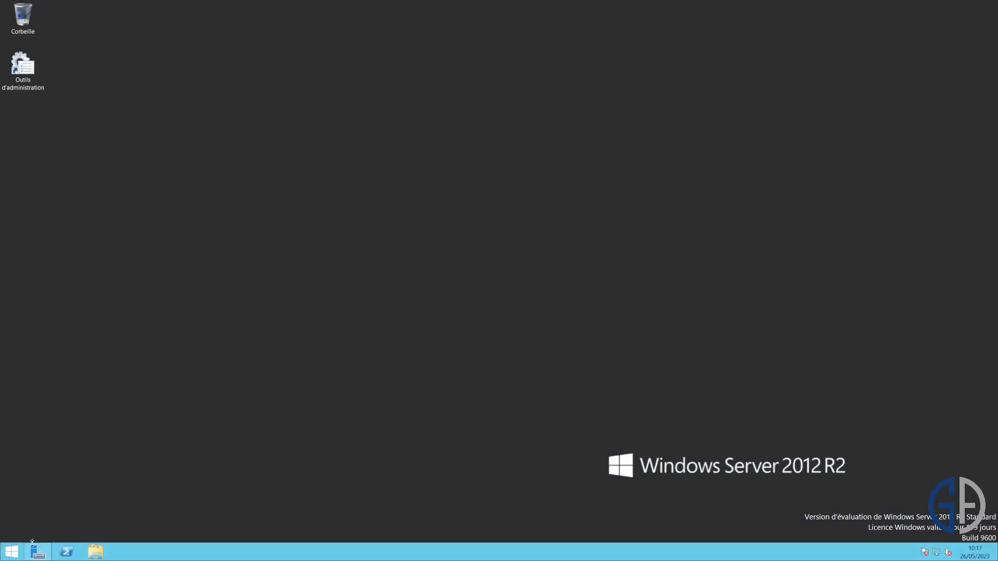
- Launch Active Directory Users and Computers from a maximized Administrative Tools folder
{"action": "left_click", "coordinate": [12, 551]}
{"action": "left_click", "coordinate": [78, 377]}
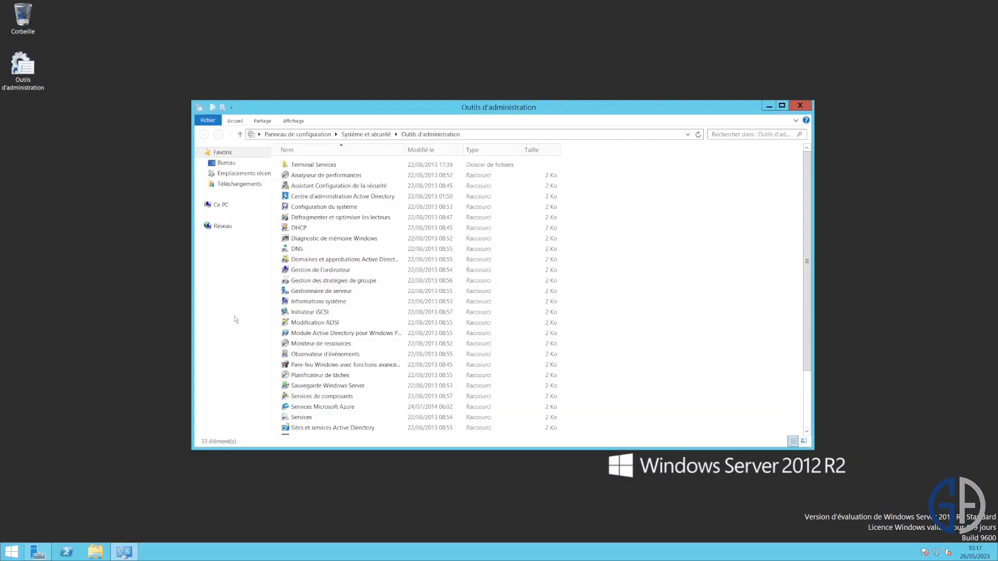
{"action": "left_click", "coordinate": [781, 106]}
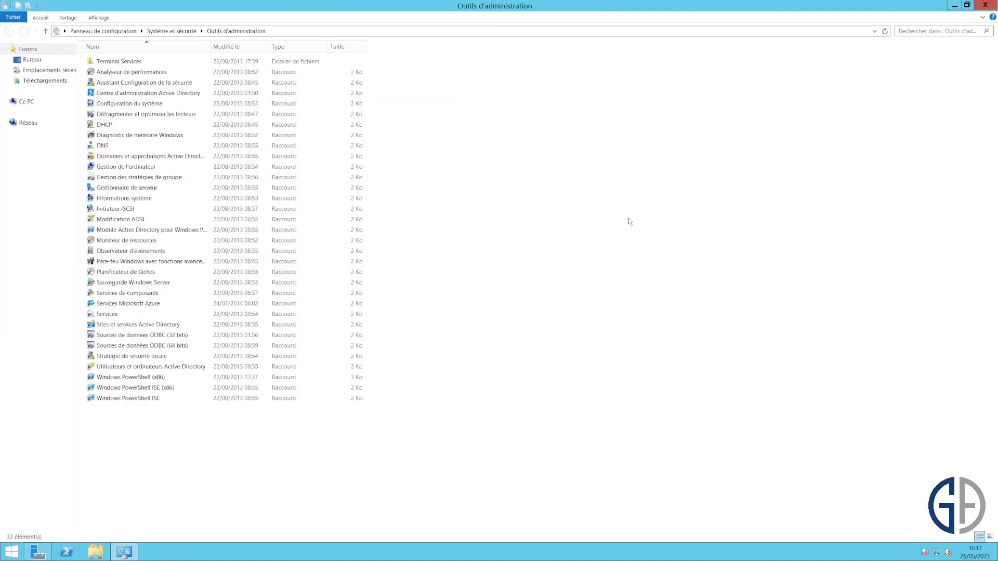
{"action": "double_click", "coordinate": [222, 366]}
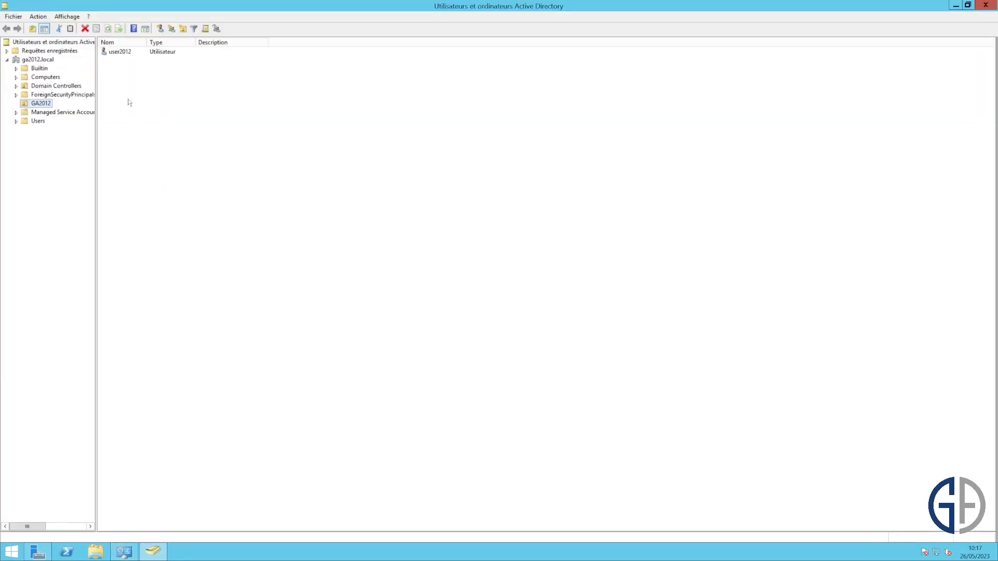
- Check ga2012.local's Operations Masters, now showing SRV-V-2022-GA.ga2012.local, then close
{"action": "left_click", "coordinate": [46, 59]}
{"action": "right_click", "coordinate": [47, 59]}
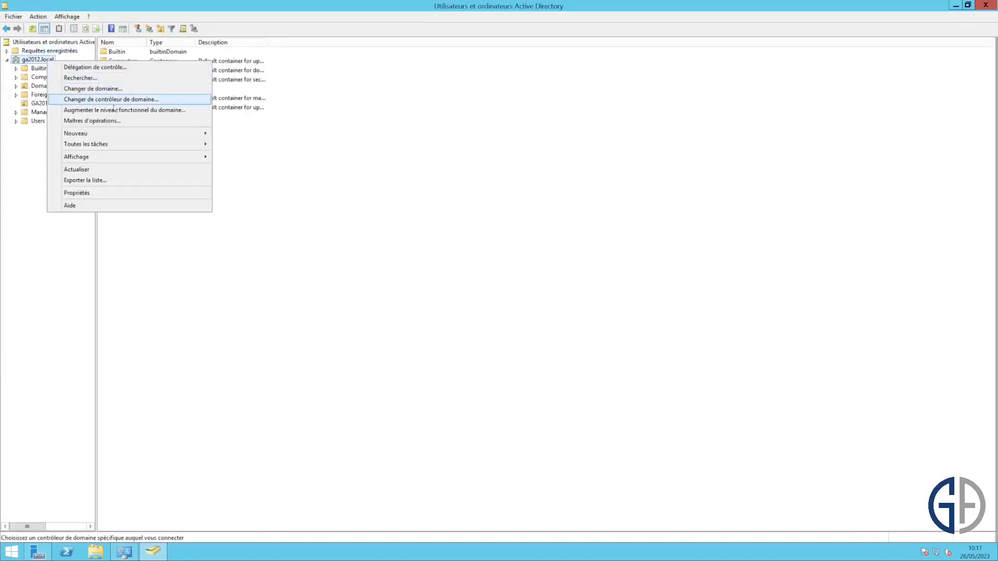
{"action": "left_click", "coordinate": [125, 121]}
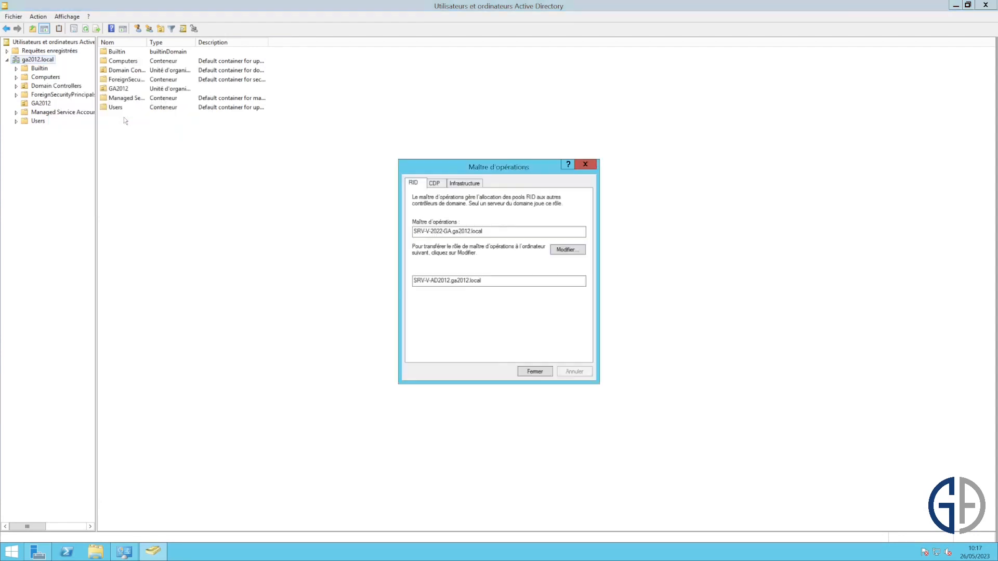
{"action": "left_click_drag", "start_coordinate": [510, 236], "coordinate": [406, 244]}
{"action": "left_click", "coordinate": [586, 166]}
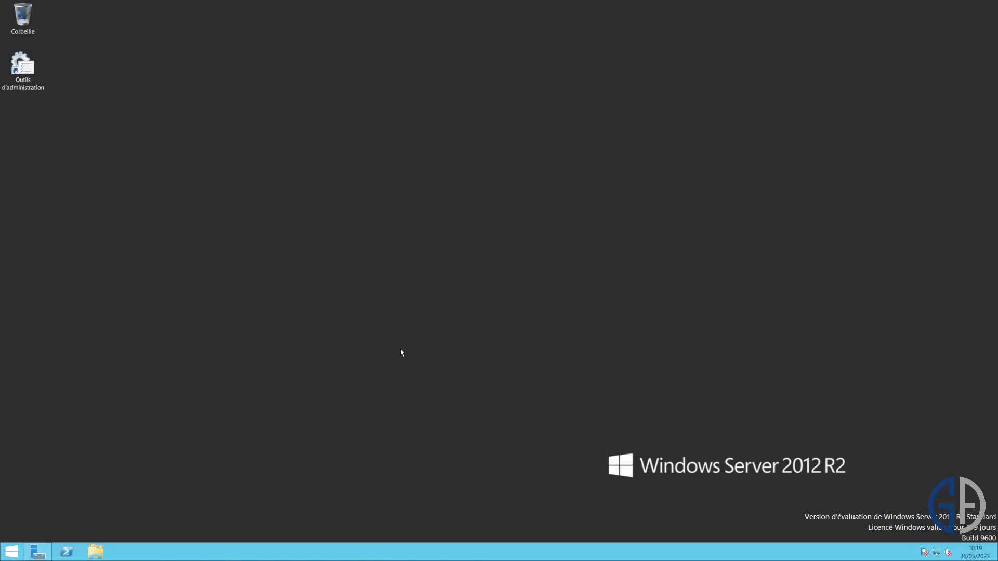
- Start the Remove Roles and Features wizard and advance to the server roles list
{"action": "left_click", "coordinate": [37, 552]}
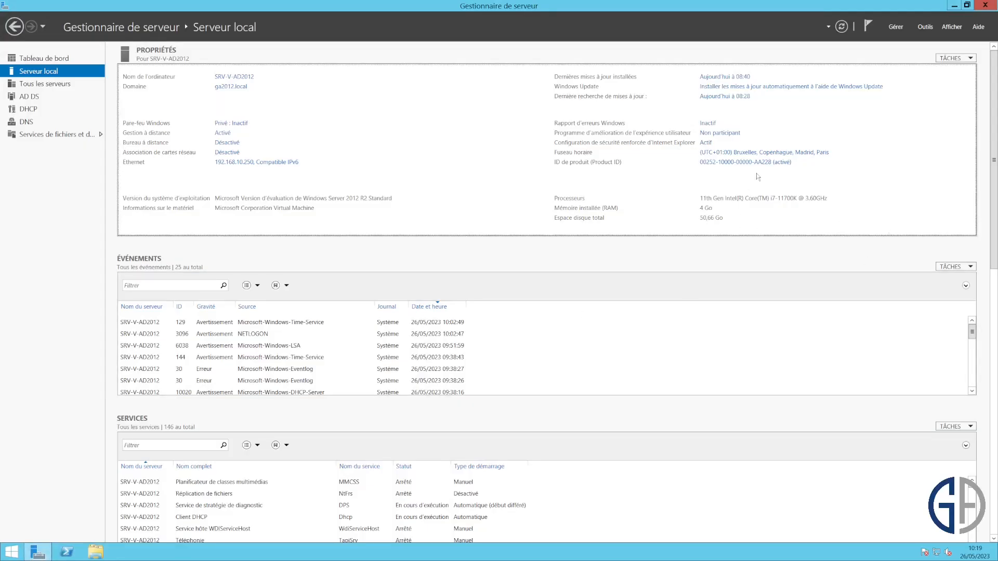
{"action": "left_click", "coordinate": [894, 28]}
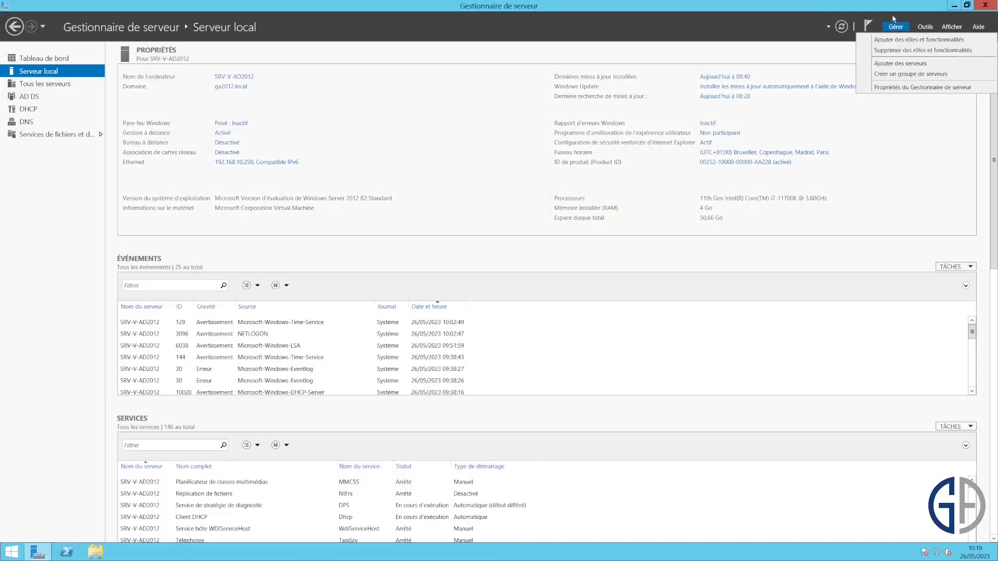
{"action": "left_click", "coordinate": [911, 50]}
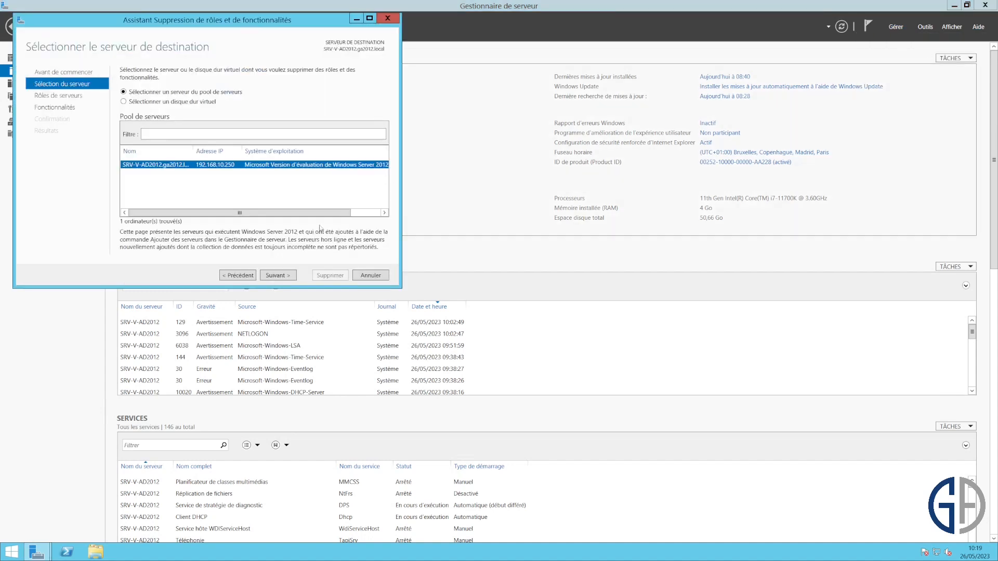
{"action": "left_click", "coordinate": [277, 276]}
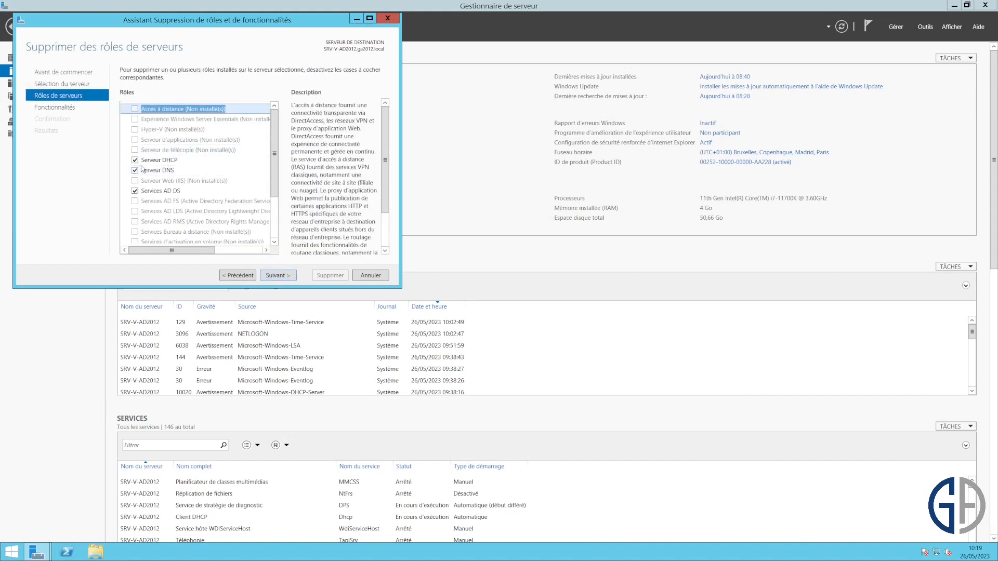
- Deselect DNS Server and AD DS with dependent features, then launch the demotion wizard
{"action": "left_click", "coordinate": [134, 170]}
{"action": "left_click", "coordinate": [224, 237]}
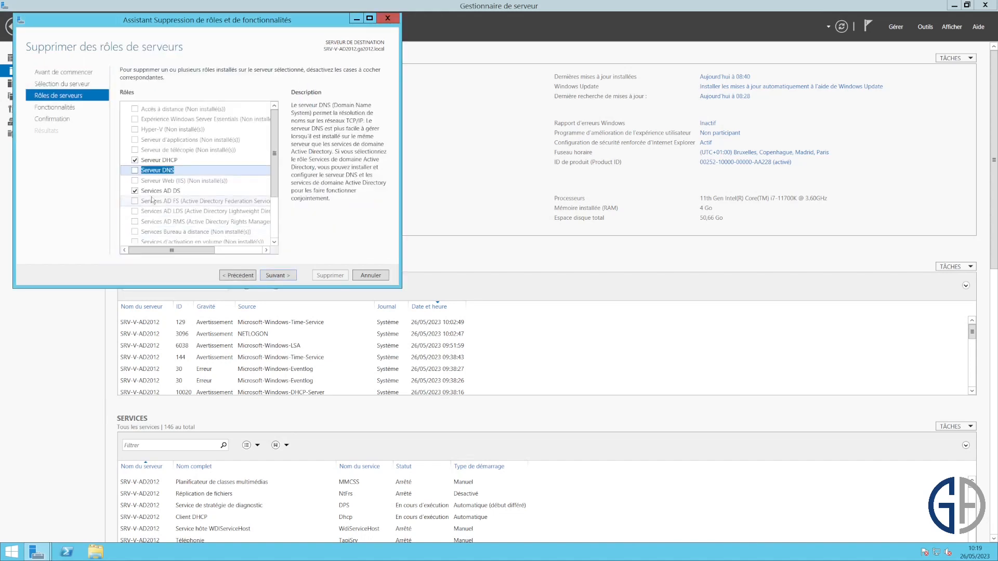
{"action": "left_click", "coordinate": [134, 190]}
{"action": "left_click", "coordinate": [207, 231]}
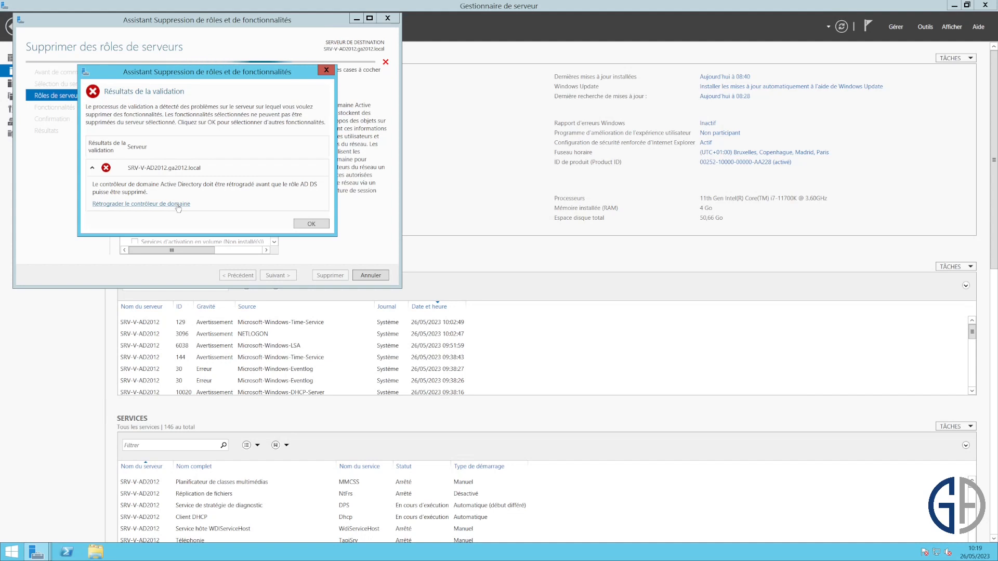
{"action": "left_click", "coordinate": [178, 204]}
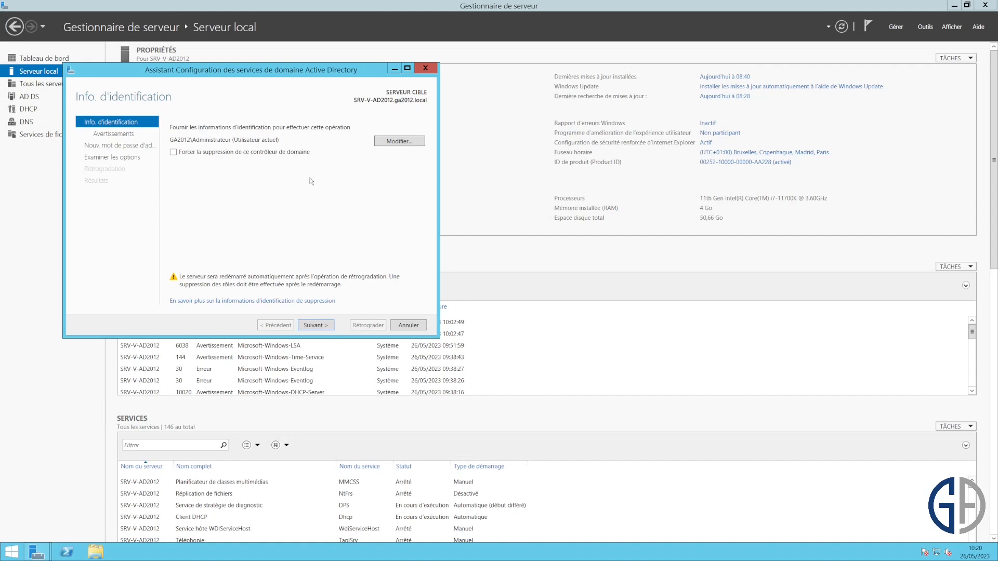
- Keep current credentials, tick Proceed with removal, and enter the new local Administrator password
{"action": "left_click", "coordinate": [323, 326]}
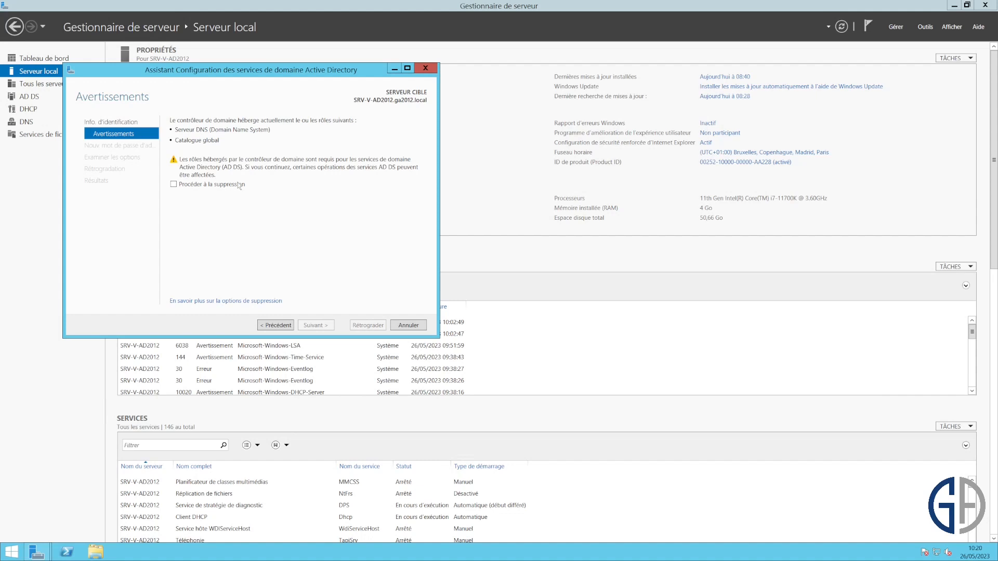
{"action": "left_click", "coordinate": [202, 186]}
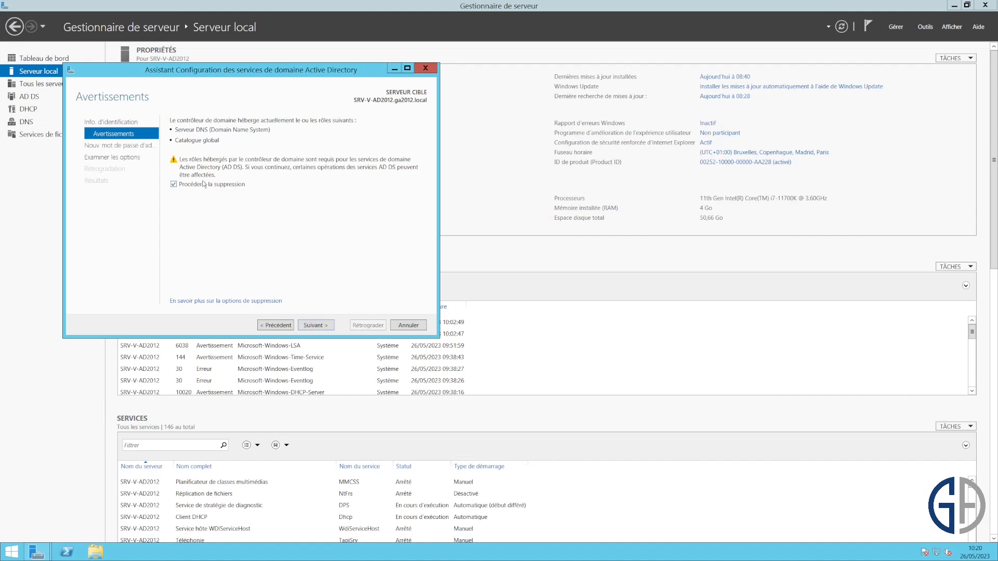
{"action": "left_click", "coordinate": [315, 325]}
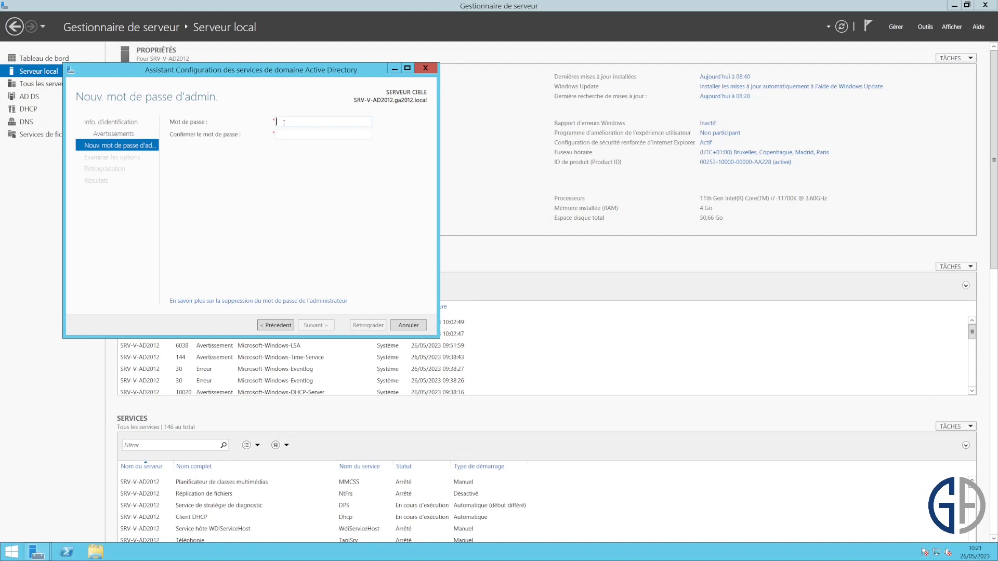
{"action": "type", "text": "Azerty123Azerty123"}
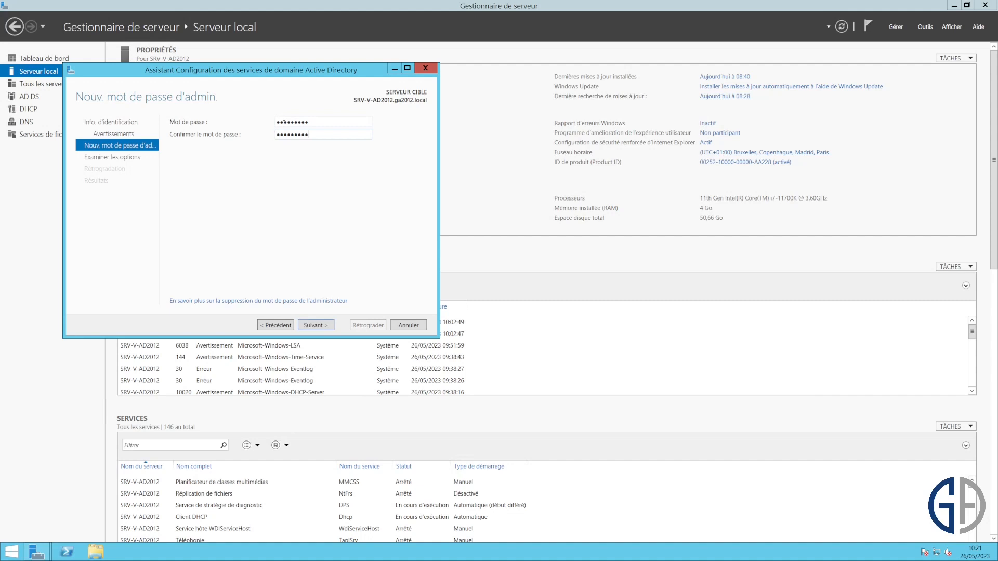
{"action": "key", "text": "Return"}
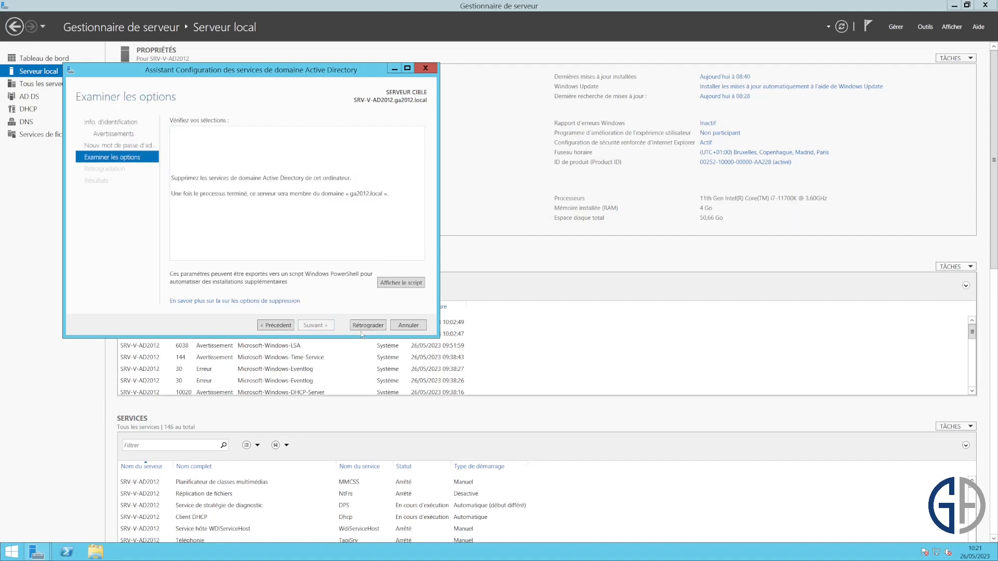
- Confirm the demotion of SRV-V-AD2012 and let it reboot to the sign-in screen
{"action": "left_click", "coordinate": [368, 325]}
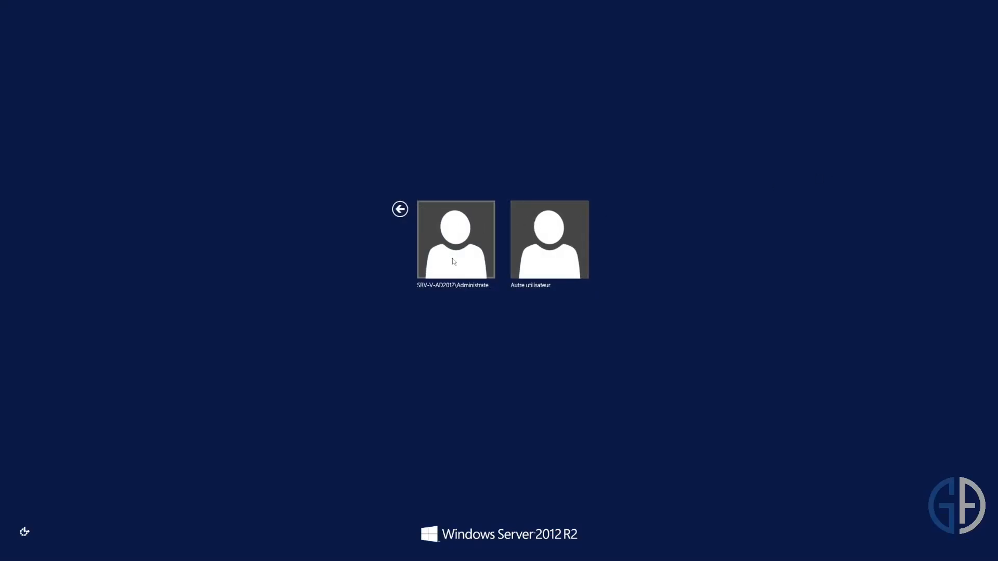
- Attempt a domain sign-in as GA2012\Administrateur, then dismiss the 'no logon server available' error
{"action": "left_click", "coordinate": [545, 248]}
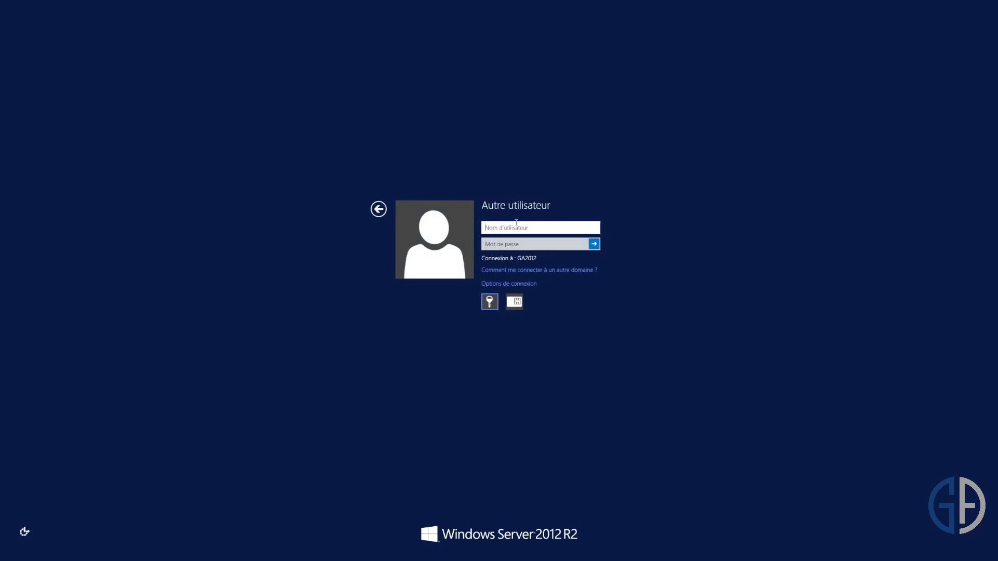
{"action": "type", "text": "GA2012"}
{"action": "key", "text": "BackSpace"}
{"action": "type", "text": "12\\Administrateru"}
{"action": "key", "text": "BackSpace"}
{"action": "key", "text": "BackSpace"}
{"action": "type", "text": "ur"}
{"action": "key", "text": "Tab"}
{"action": "type", "text": "*********"}
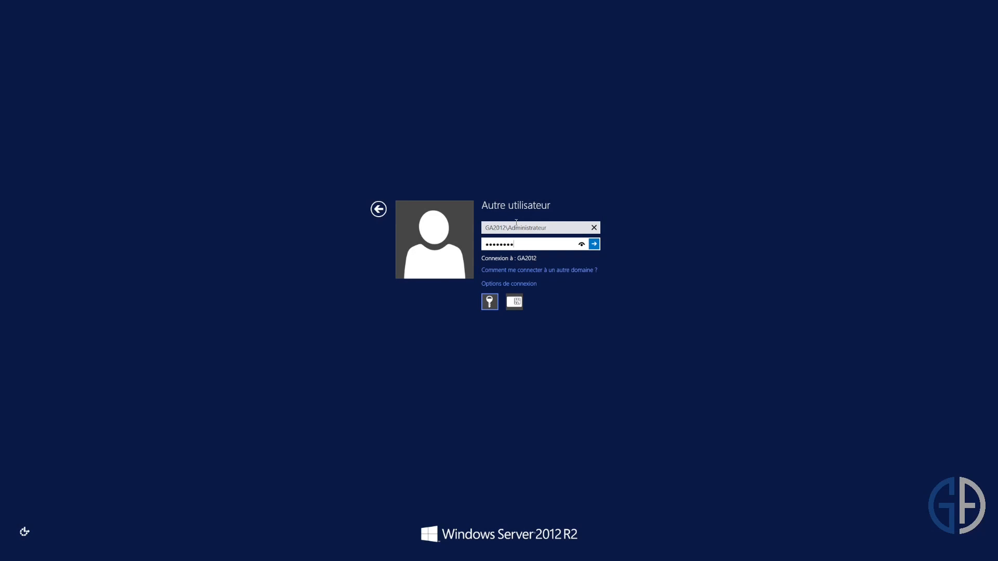
{"action": "key", "text": "Return"}
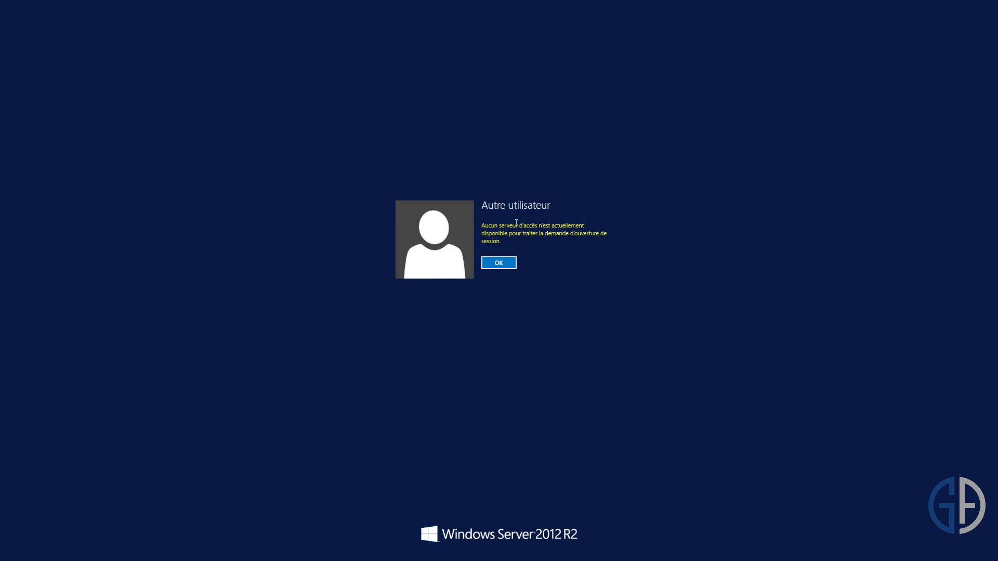
{"action": "key", "text": "Return"}
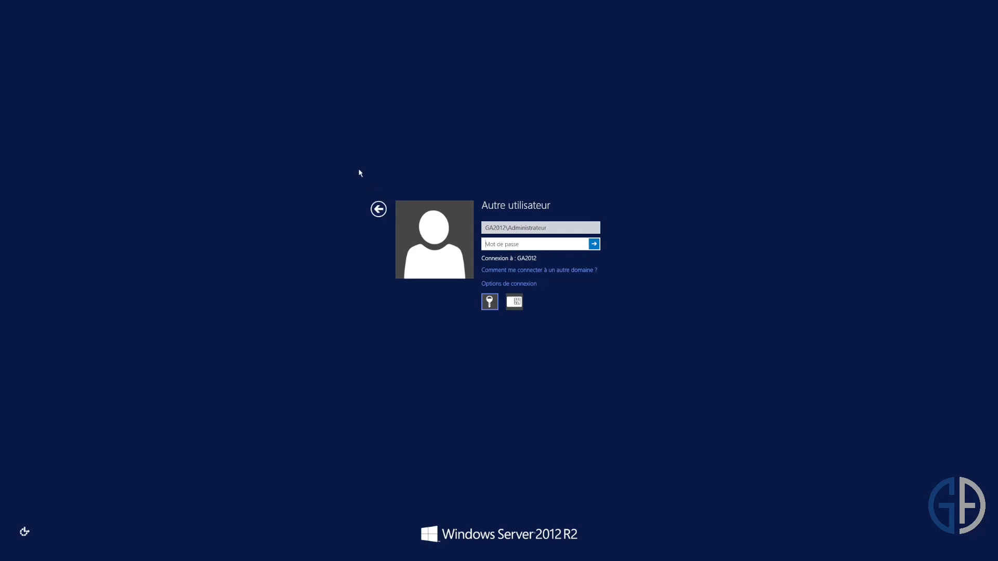
- Sign in with the local Administrateur account and close Server Manager on the desktop
{"action": "left_click", "coordinate": [379, 207]}
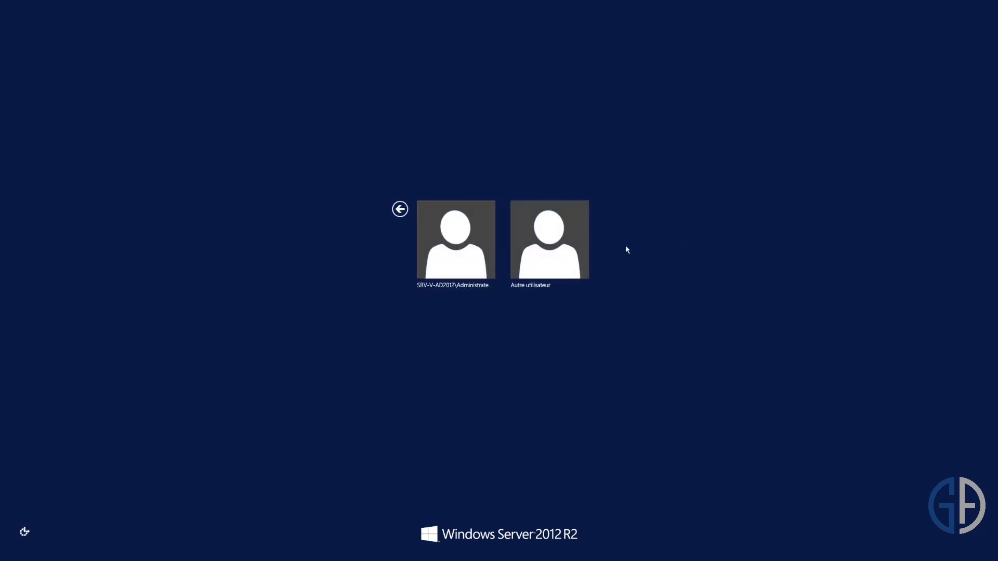
{"action": "left_click", "coordinate": [453, 233]}
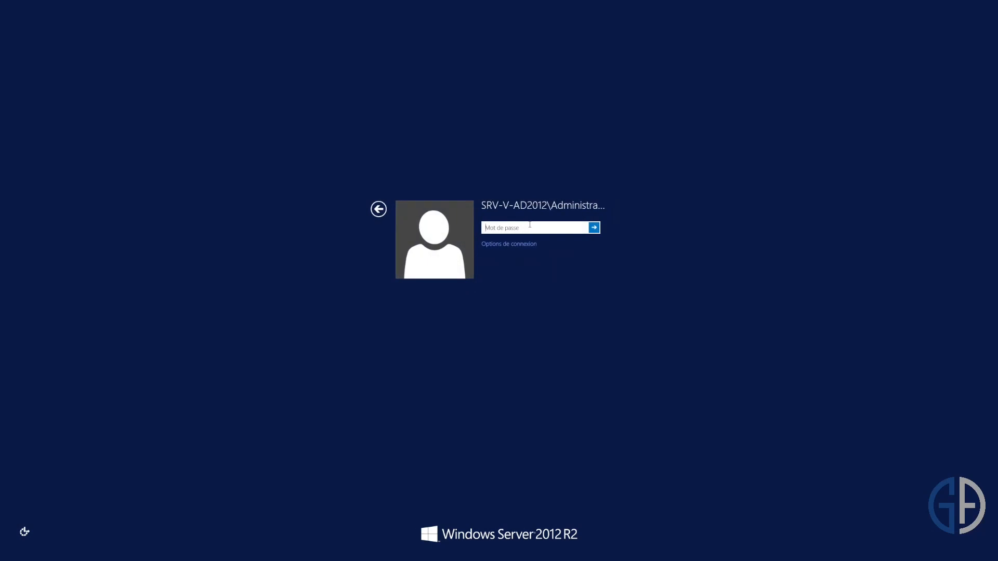
{"action": "type", "text": "*********"}
{"action": "key", "text": "Return"}
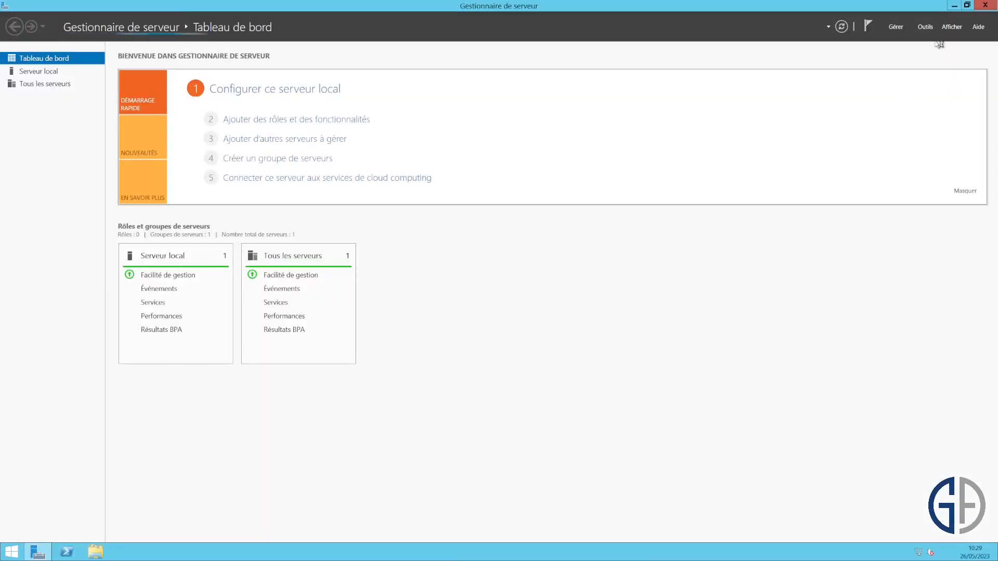
{"action": "left_click", "coordinate": [985, 5]}
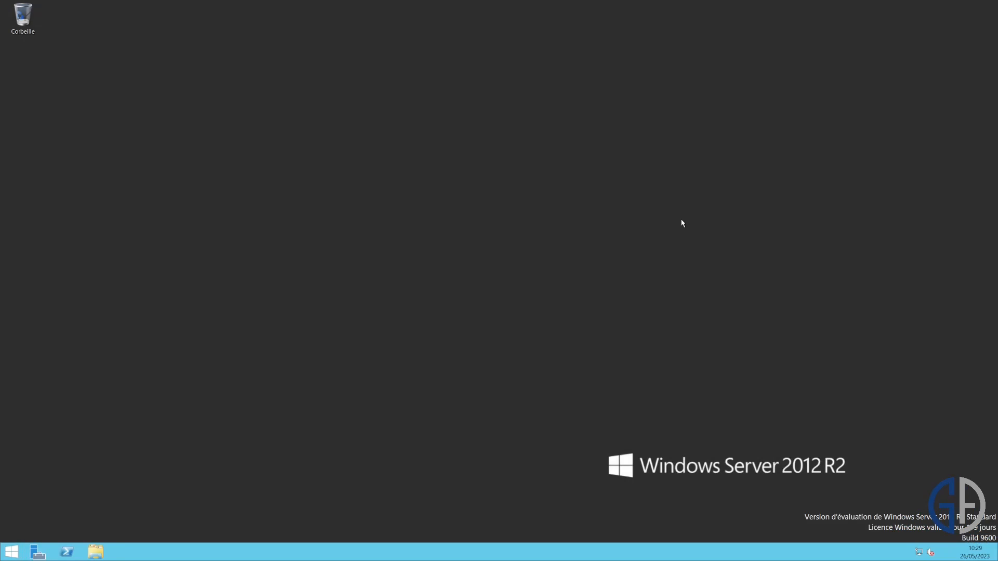
- Open the Ethernet adapter's IPv4 properties, showing 192.168.10.250 with DNS 127.0.0.1
{"action": "right_click", "coordinate": [926, 551]}
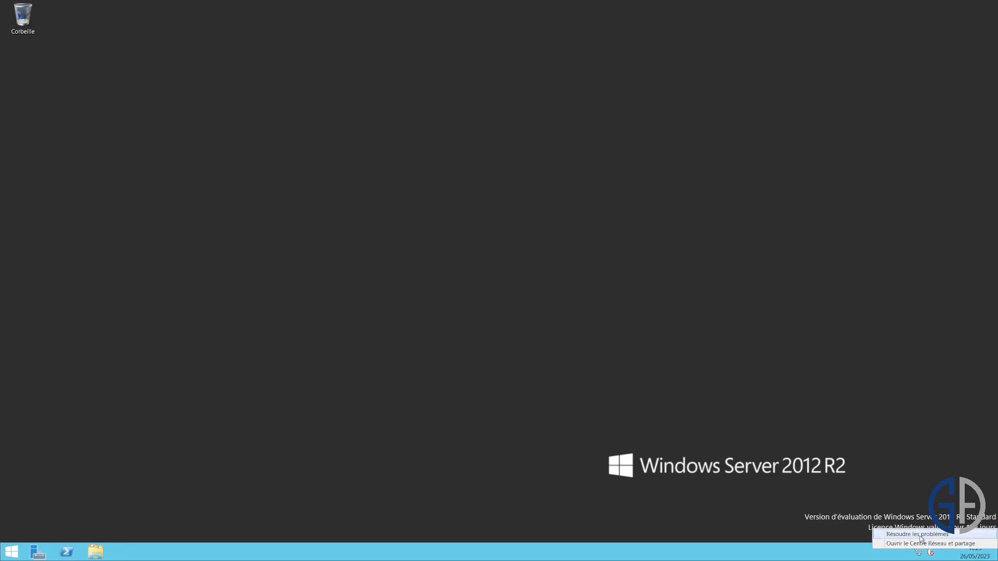
{"action": "left_click", "coordinate": [922, 543]}
{"action": "left_click", "coordinate": [249, 171]}
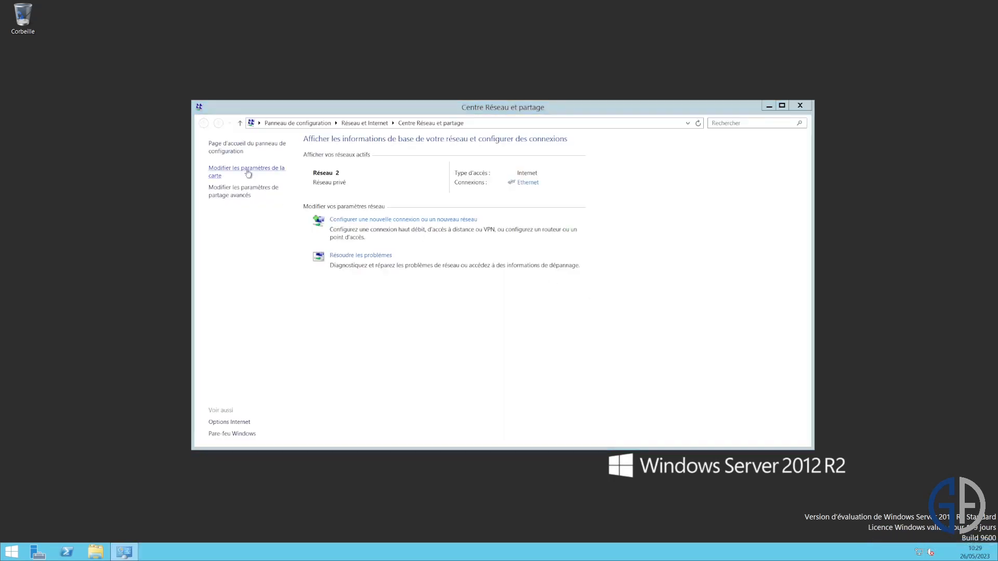
{"action": "right_click", "coordinate": [314, 181]}
{"action": "left_click", "coordinate": [358, 261]}
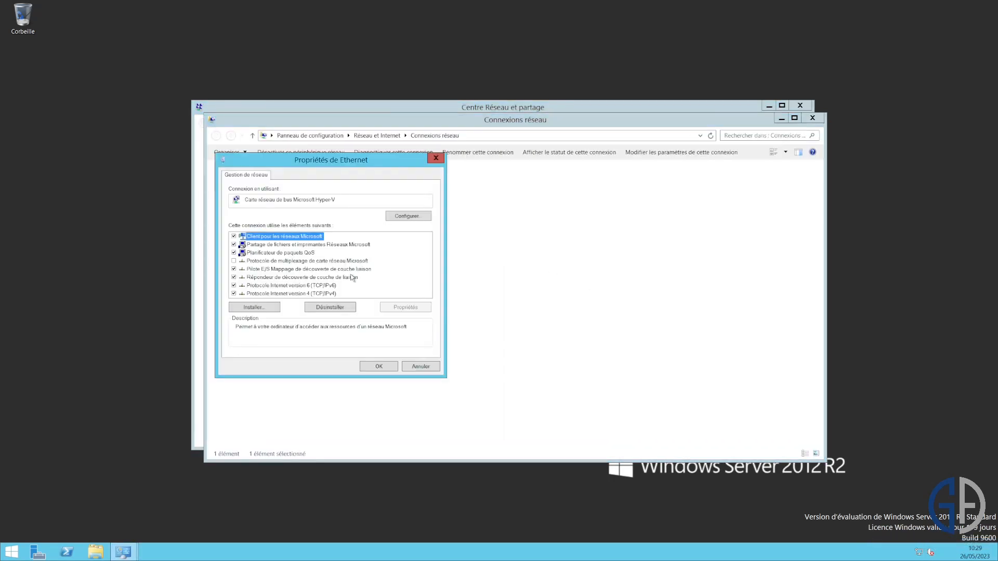
{"action": "double_click", "coordinate": [331, 294]}
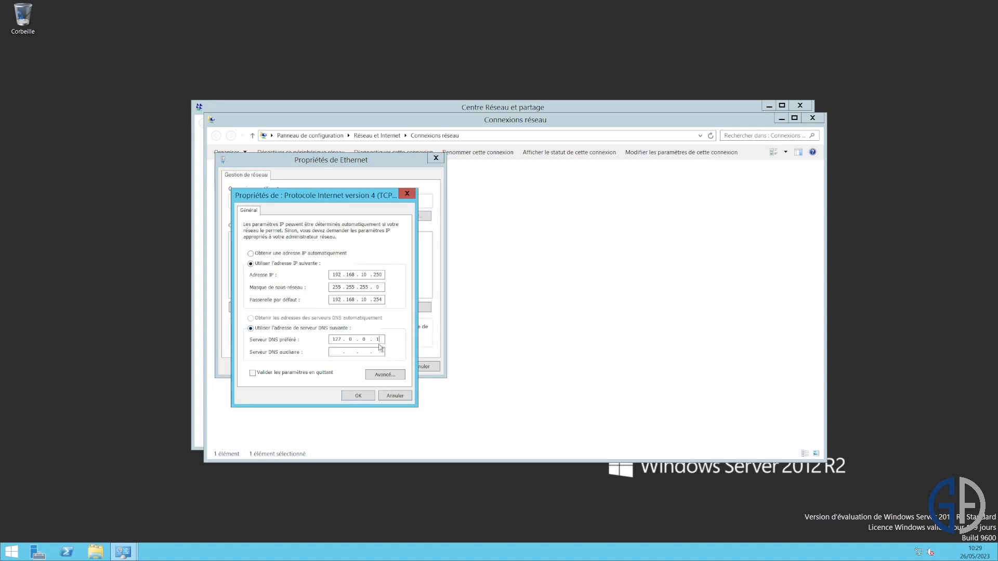
- Run nslookup in a command prompt to confirm lookups currently go to localhost
{"action": "key", "text": "super+r"}
{"action": "type", "text": "cm"}
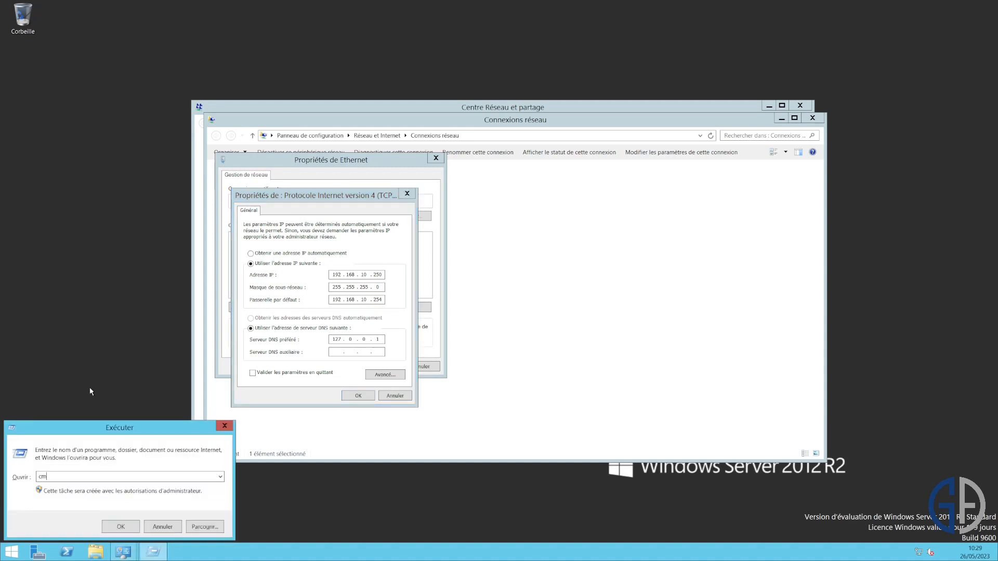
{"action": "type", "text": "d"}
{"action": "key", "text": "Return"}
{"action": "type", "text": "nslookup"}
{"action": "key", "text": "Return"}
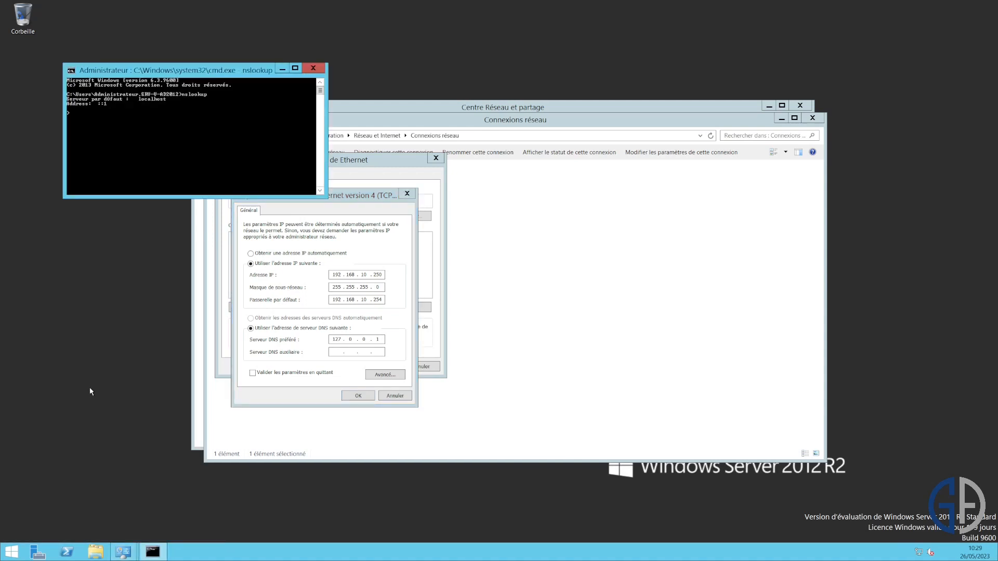
{"action": "key", "text": "ctrl+c"}
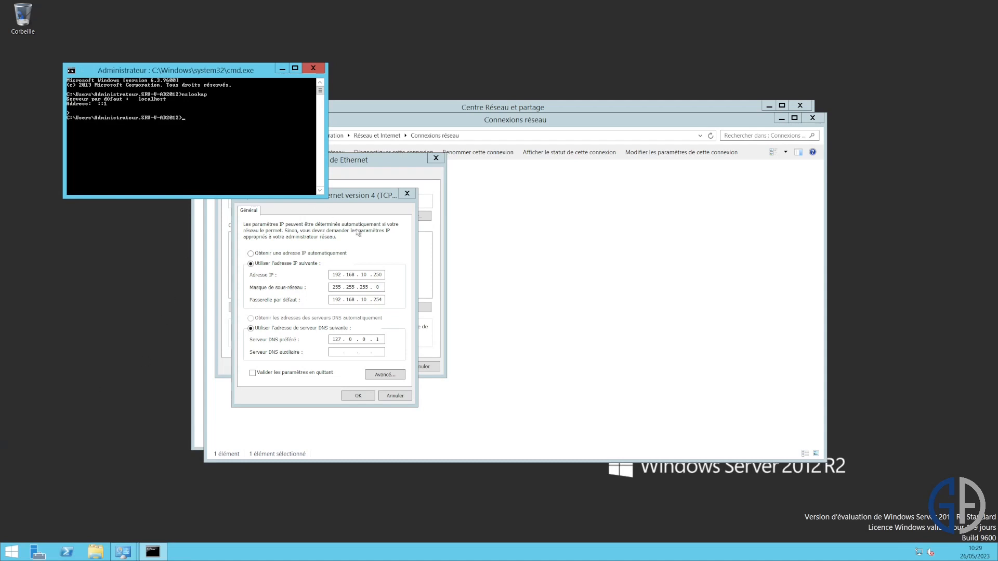
{"action": "left_click", "coordinate": [380, 339]}
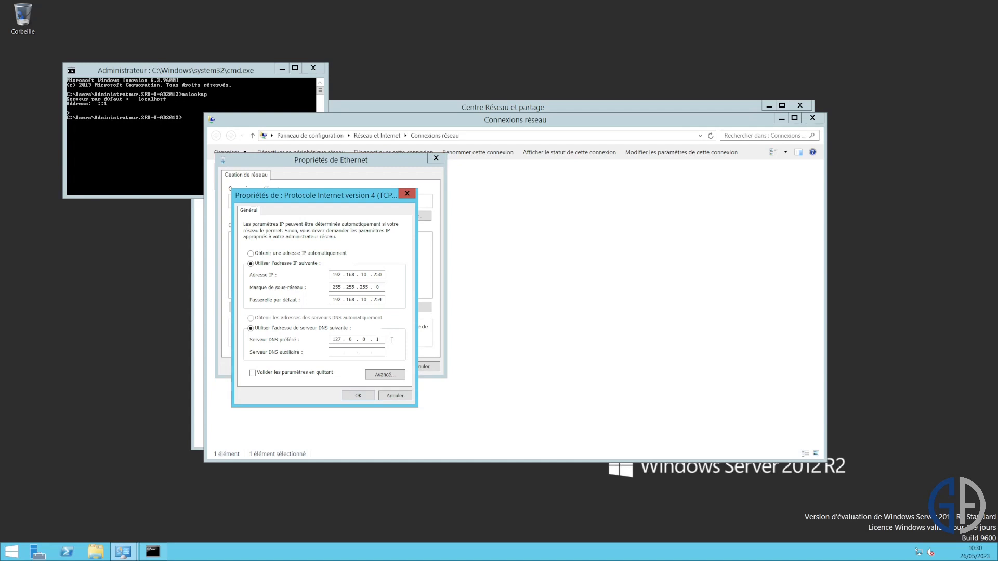
- Change the IPv4 preferred DNS server to 192.168.10.251 and apply it
{"action": "double_click", "coordinate": [337, 339]}
{"action": "type", "text": "192 . 168 . 10 . 251"}
{"action": "left_click", "coordinate": [365, 396]}
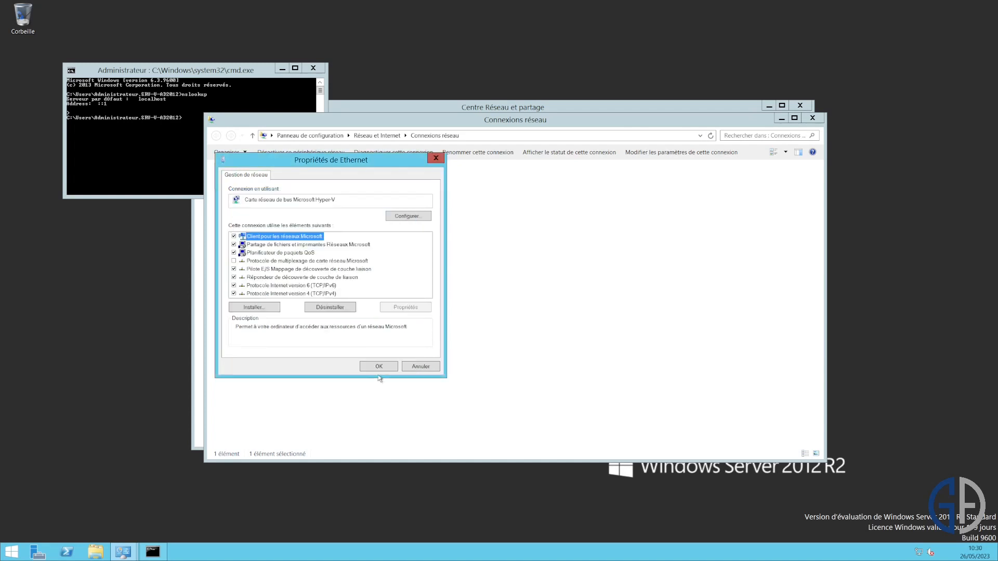
{"action": "left_click", "coordinate": [384, 366]}
- Set the Ethernet adapter's IPv6 DNS to obtain servers automatically instead of ::1
{"action": "left_click", "coordinate": [160, 143]}
{"action": "right_click", "coordinate": [325, 174]}
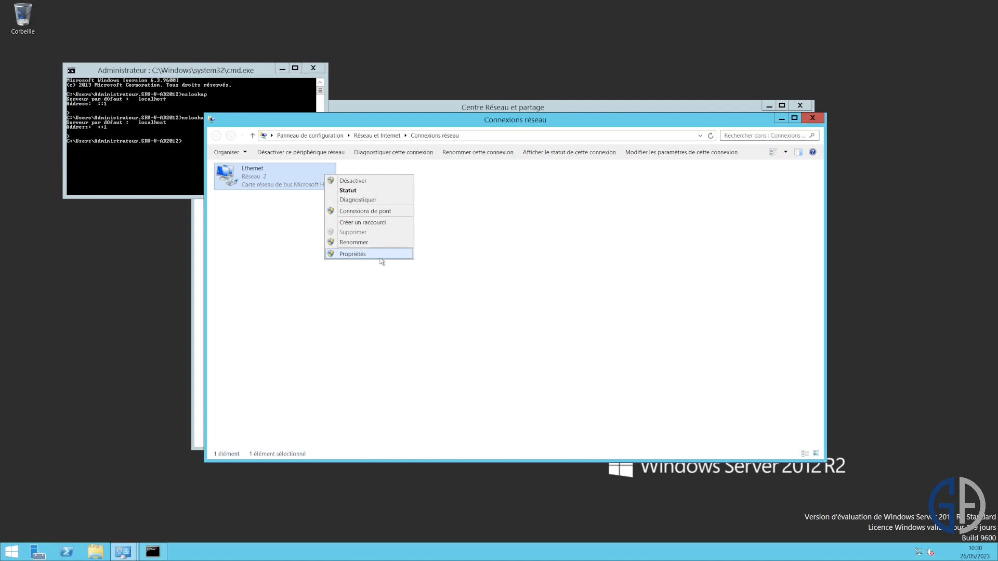
{"action": "left_click", "coordinate": [363, 255]}
{"action": "double_click", "coordinate": [335, 288]}
{"action": "double_click", "coordinate": [336, 339]}
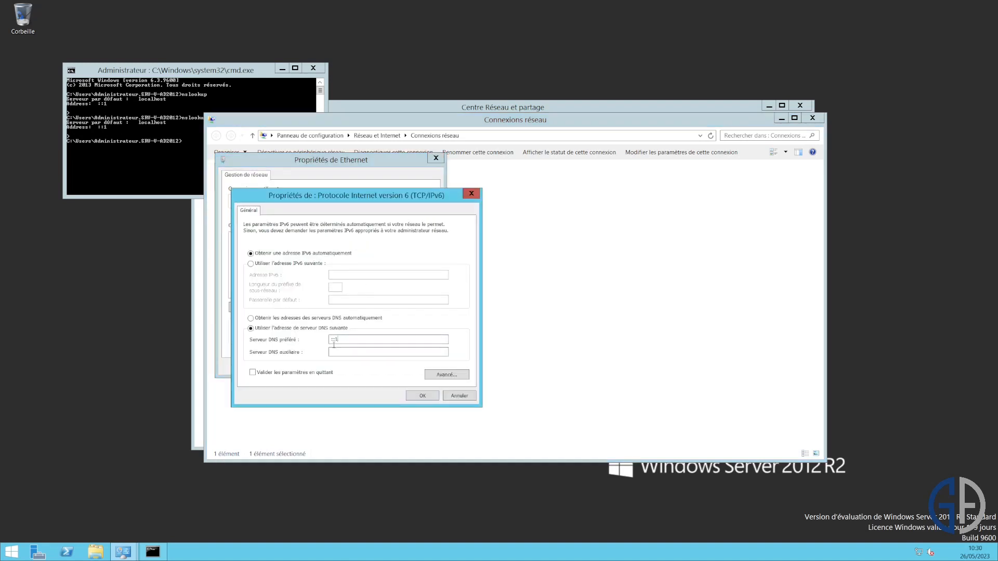
{"action": "left_click", "coordinate": [369, 319]}
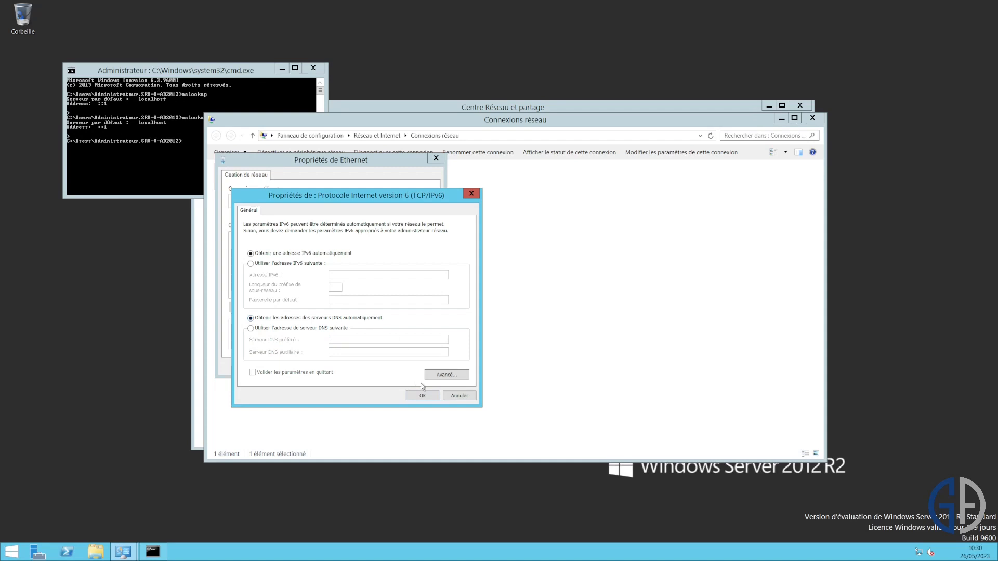
{"action": "left_click", "coordinate": [423, 396]}
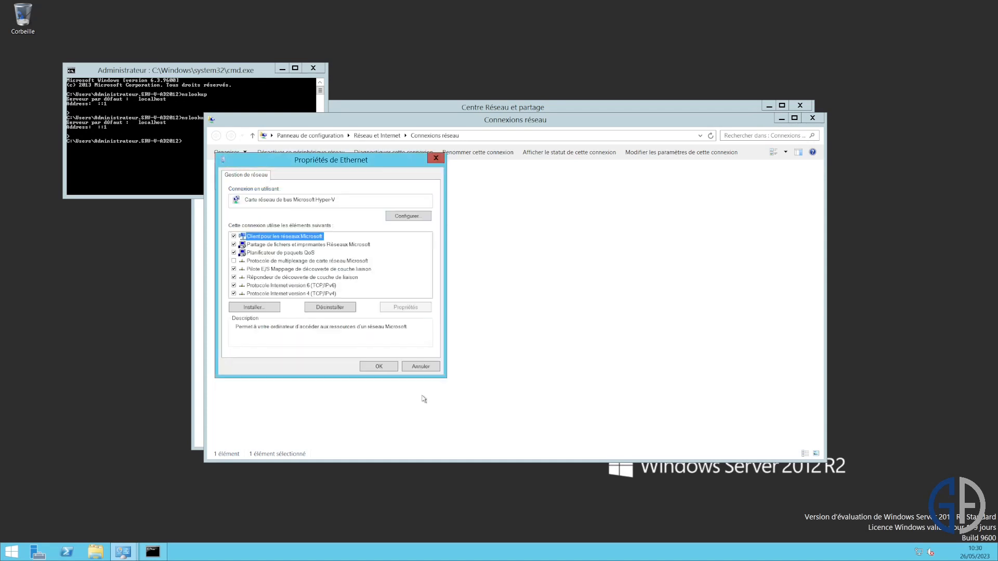
{"action": "left_click", "coordinate": [387, 370]}
{"action": "left_click", "coordinate": [209, 186]}
- Rerun nslookup to confirm it now answers from srv-v-2022-ga.ga2012.local at 192.168.10.251
{"action": "left_click", "coordinate": [193, 152]}
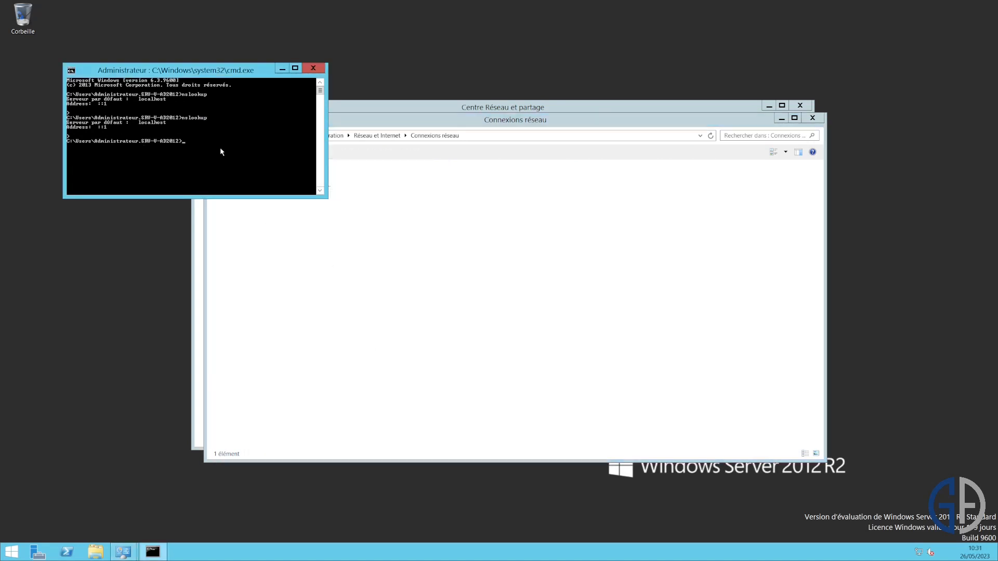
{"action": "key", "text": "Up"}
{"action": "key", "text": "Return"}
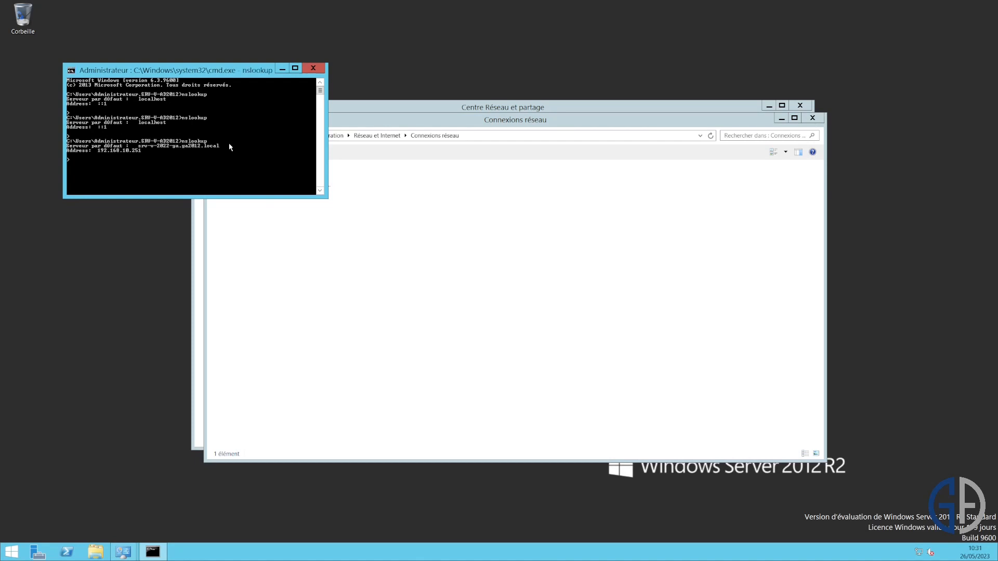
{"action": "key", "text": "ctrl+c"}
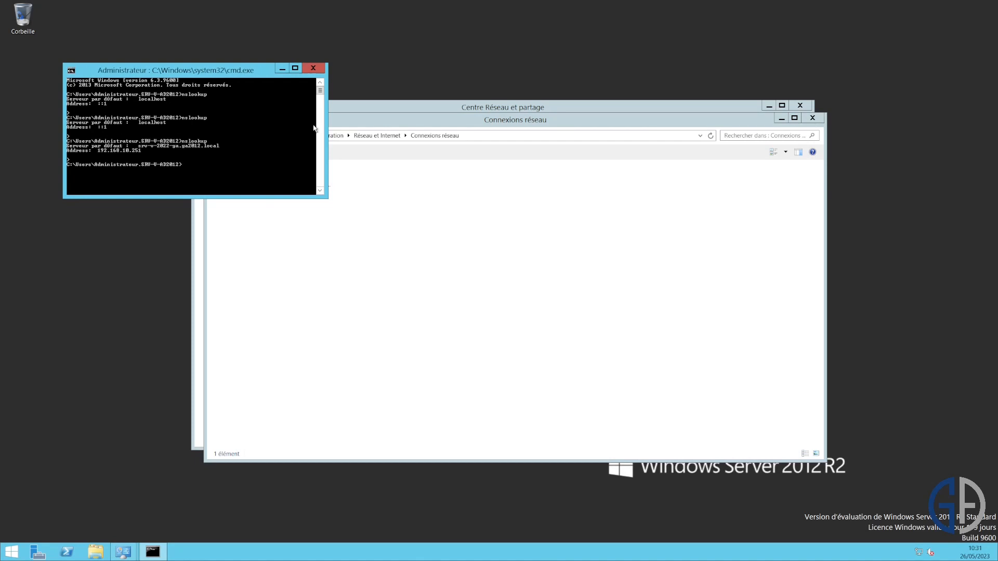
{"action": "left_click", "coordinate": [151, 482]}
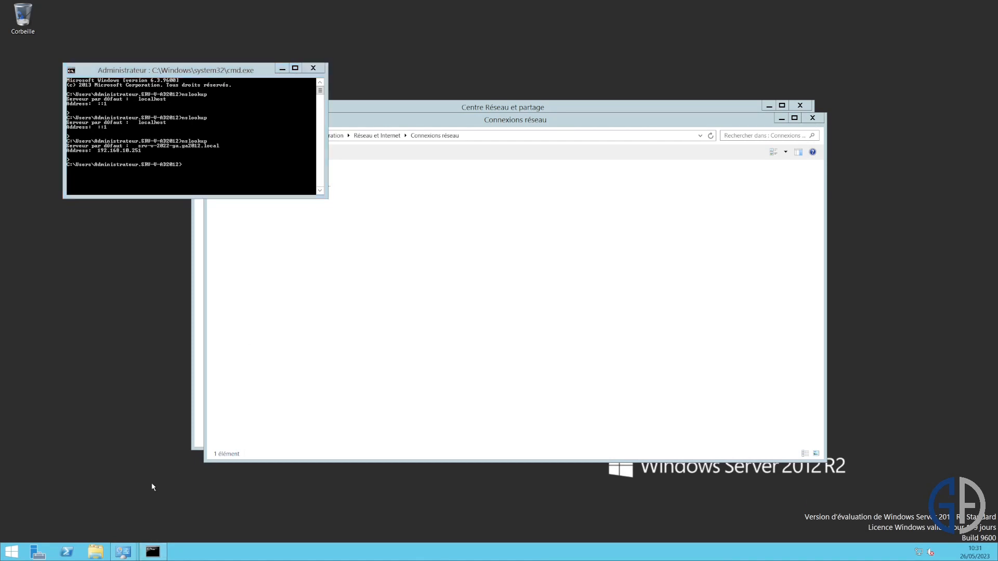
{"action": "right_click", "coordinate": [25, 554]}
- Sign out and log back on as GA2012\Administrateur, reaching the Server Manager dashboard
{"action": "mouse_move", "coordinate": [78, 545]}
{"action": "left_click", "coordinate": [200, 527]}
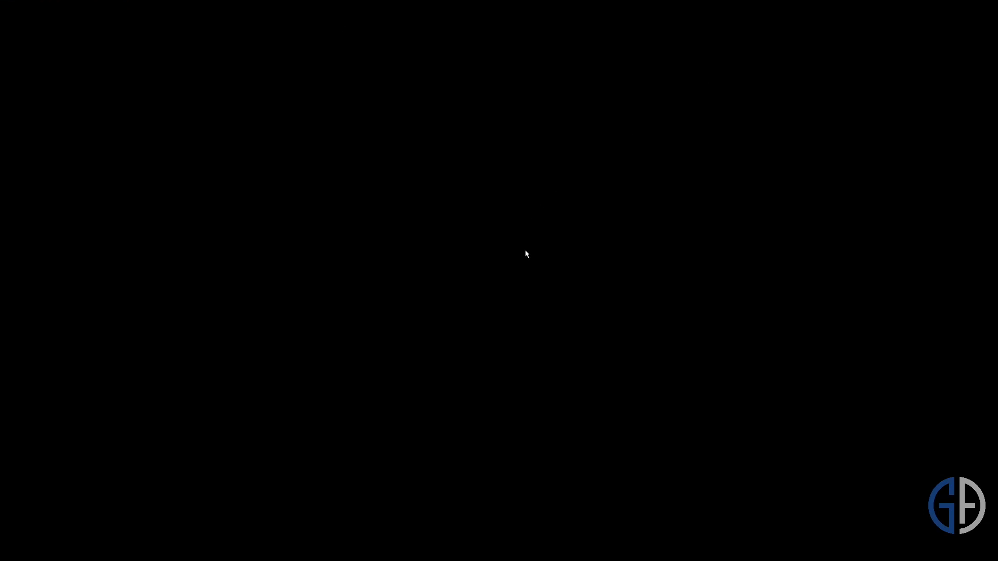
{"action": "type", "text": "GA2012"}
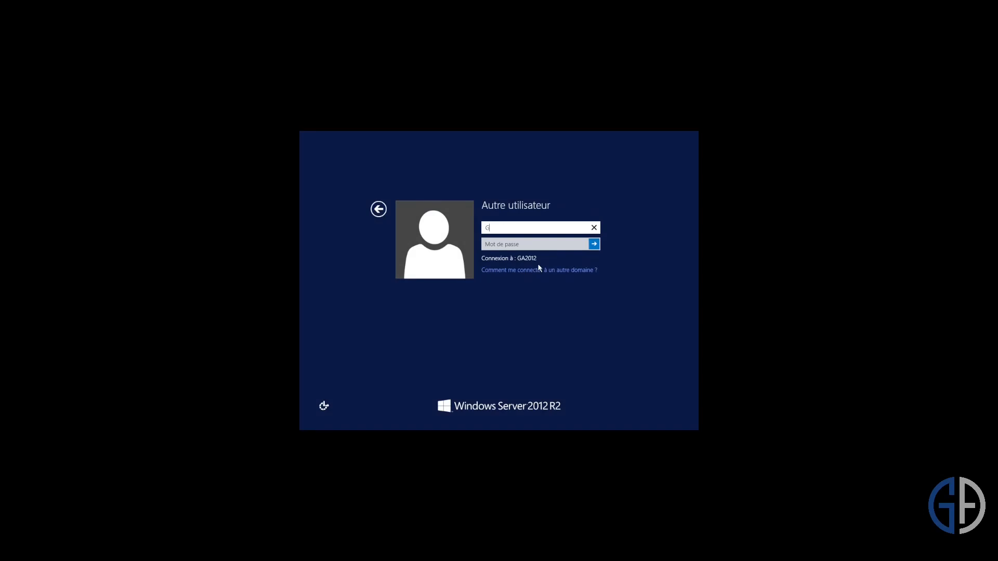
{"action": "type", "text": "\\Administrateur"}
{"action": "key", "text": "Tab"}
{"action": "type", "text": "••••••••••"}
{"action": "key", "text": "Return"}
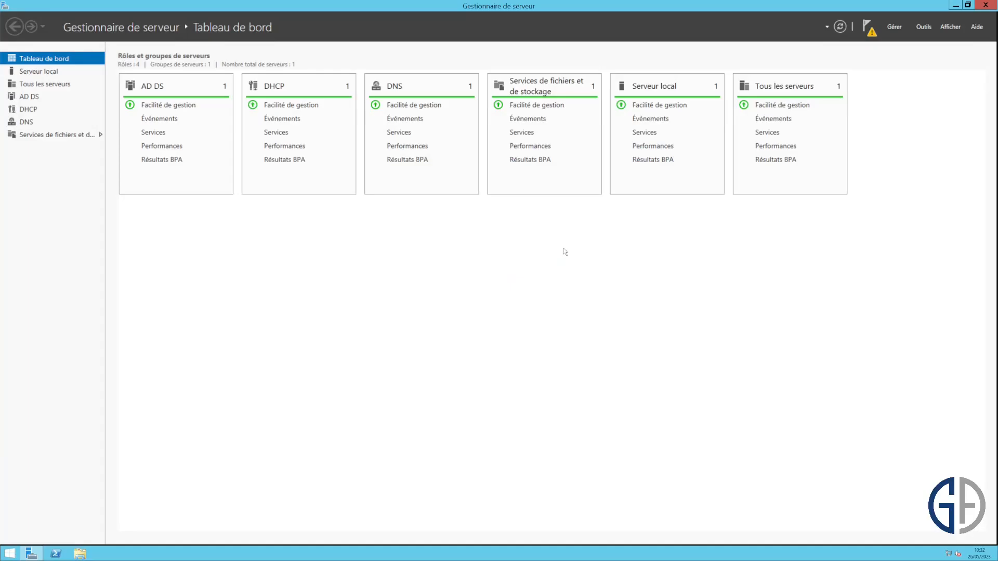
- Dismiss the pending notifications and start the Remove Roles and Features wizard on the local server
{"action": "left_click", "coordinate": [864, 27]}
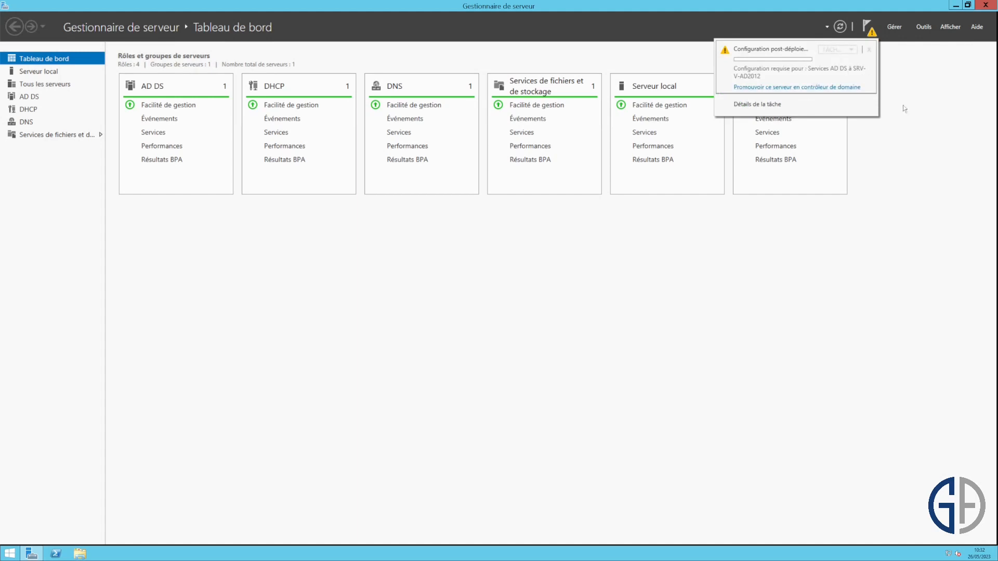
{"action": "left_click", "coordinate": [899, 130]}
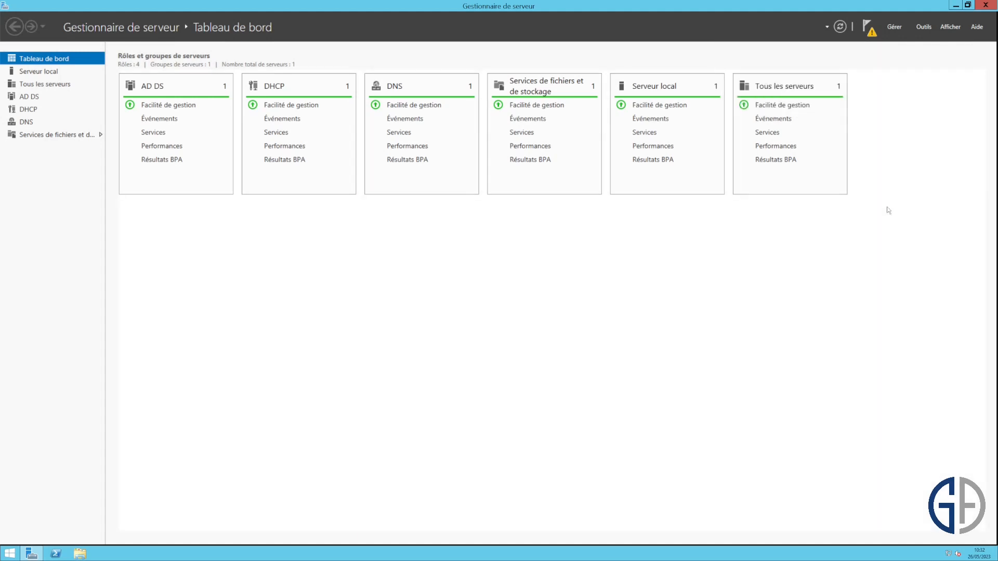
{"action": "left_click", "coordinate": [894, 27]}
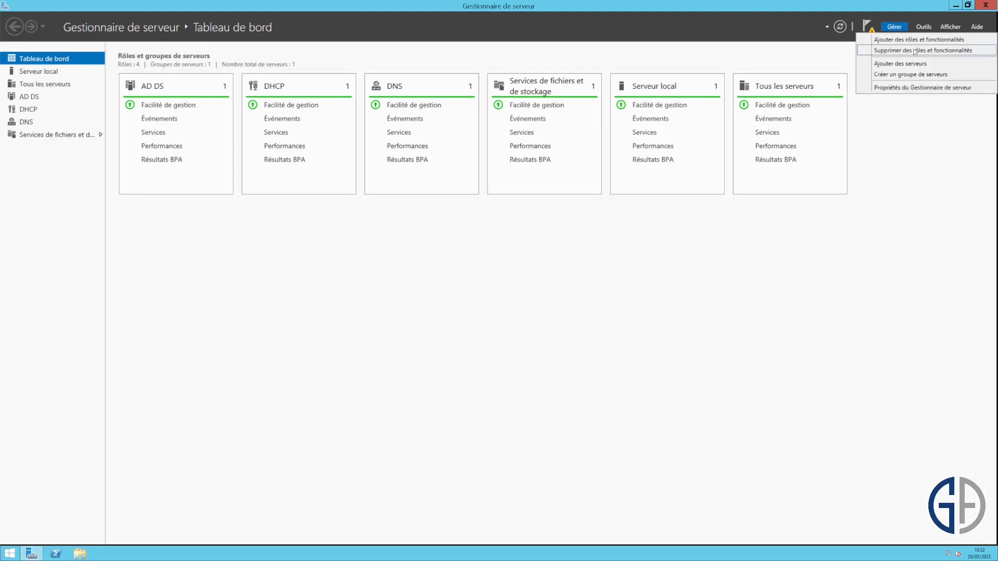
{"action": "left_click", "coordinate": [914, 51]}
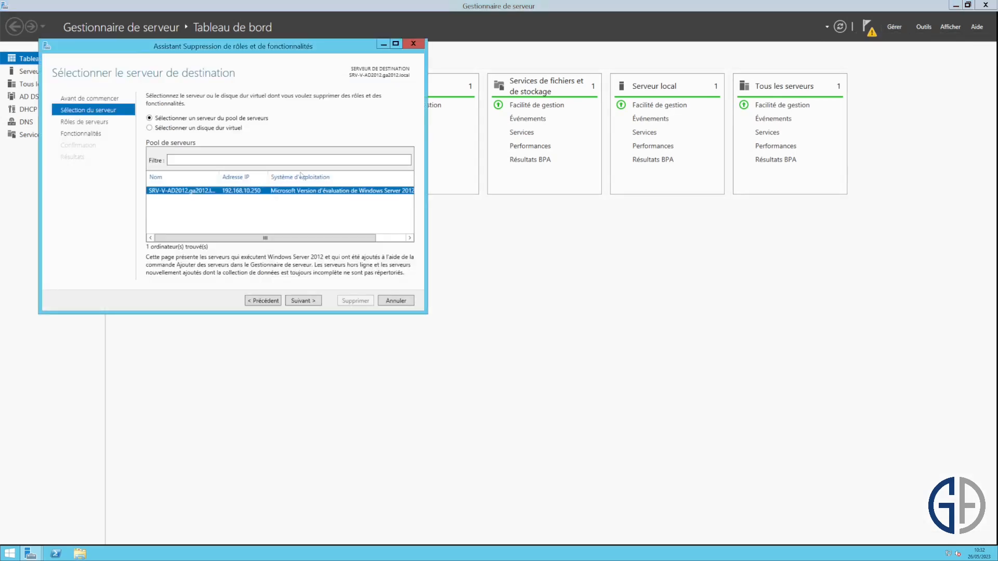
{"action": "left_click", "coordinate": [315, 301]}
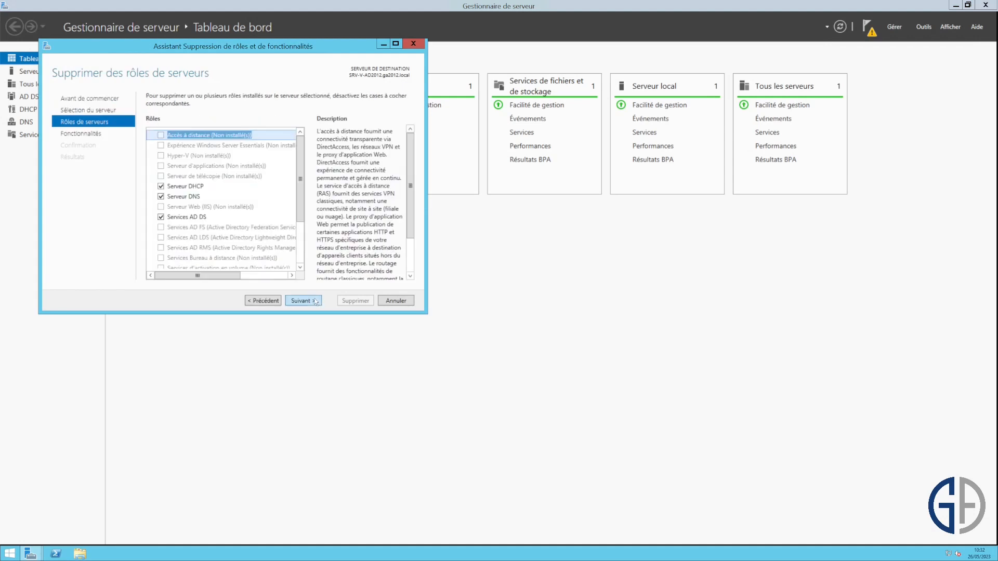
- Untick DNS Server and AD DS with their management tools and start the removal
{"action": "left_click", "coordinate": [162, 196]}
{"action": "left_click", "coordinate": [267, 262]}
{"action": "left_click", "coordinate": [161, 217]}
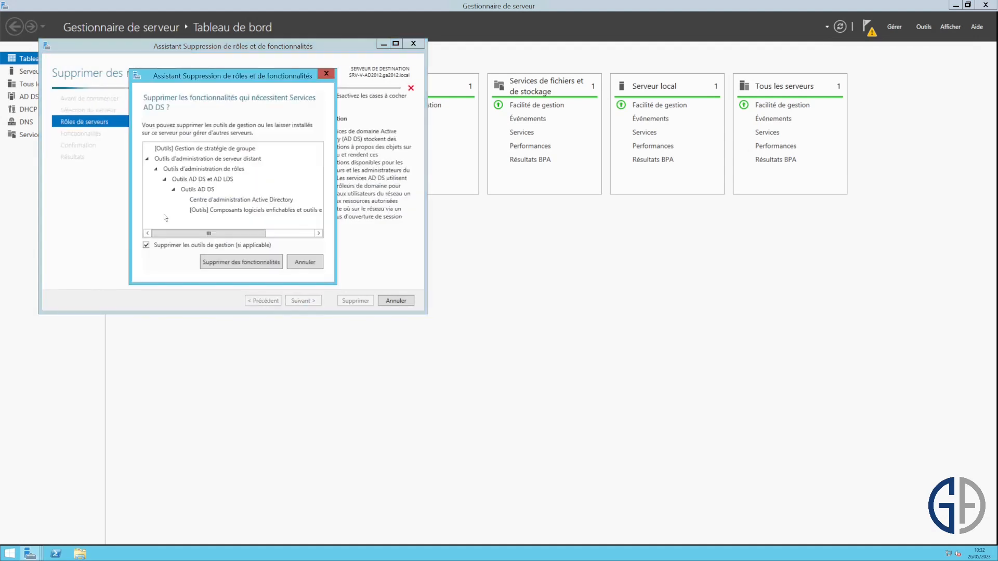
{"action": "left_click", "coordinate": [258, 263]}
{"action": "left_click", "coordinate": [315, 300]}
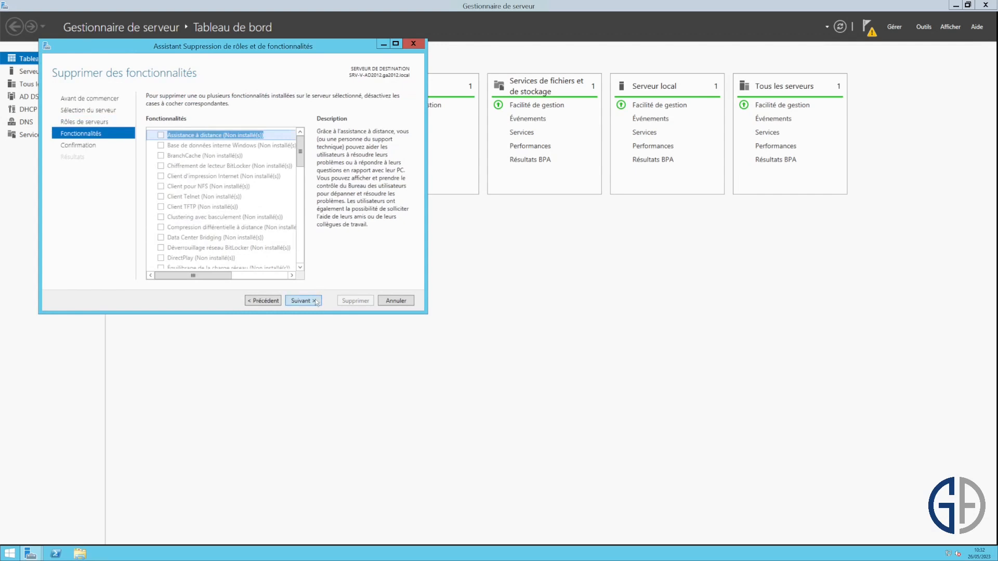
{"action": "left_click", "coordinate": [315, 300]}
{"action": "left_click", "coordinate": [348, 300]}
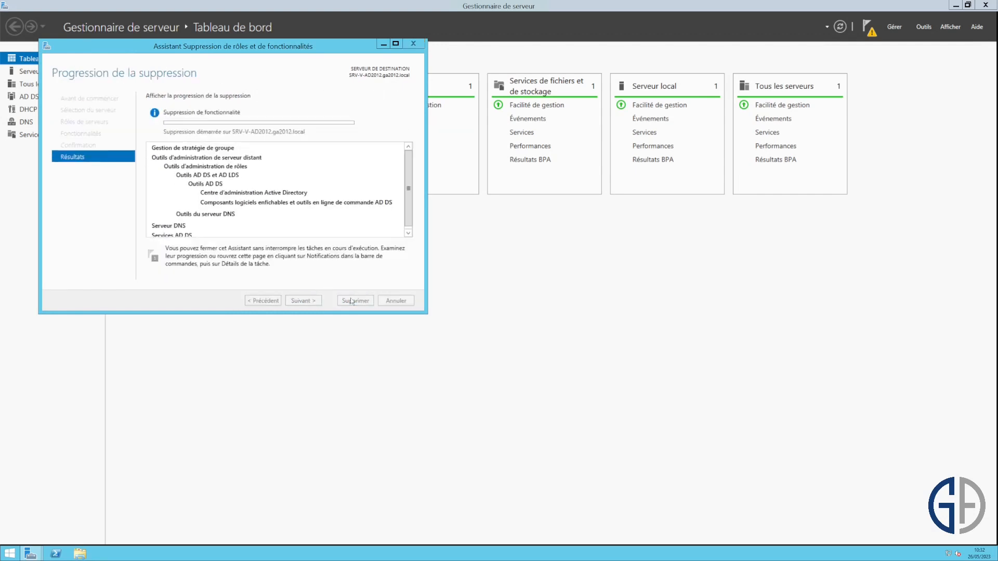
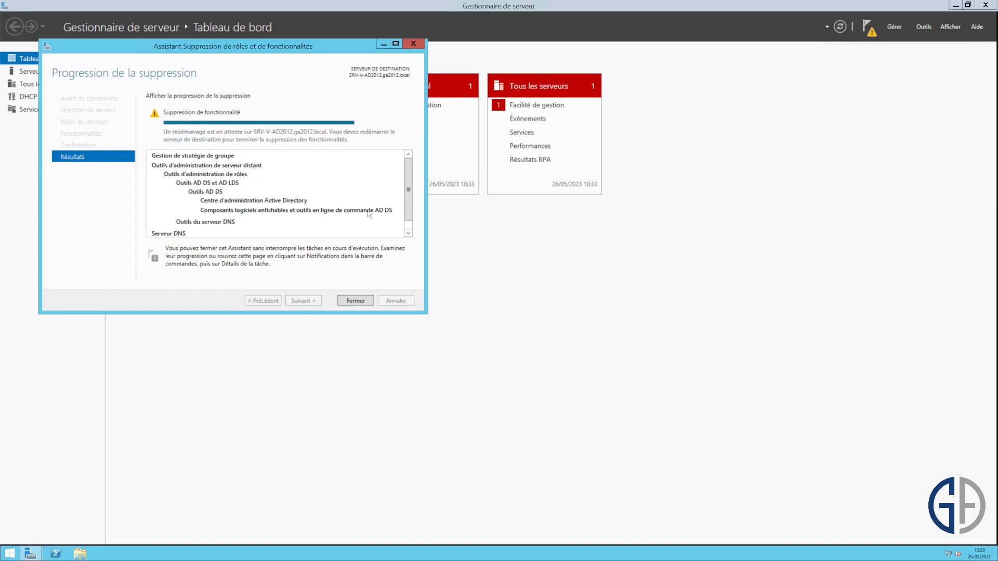
- Close the completed wizard that removed DNS Server and AD DS
{"action": "left_click", "coordinate": [353, 304]}
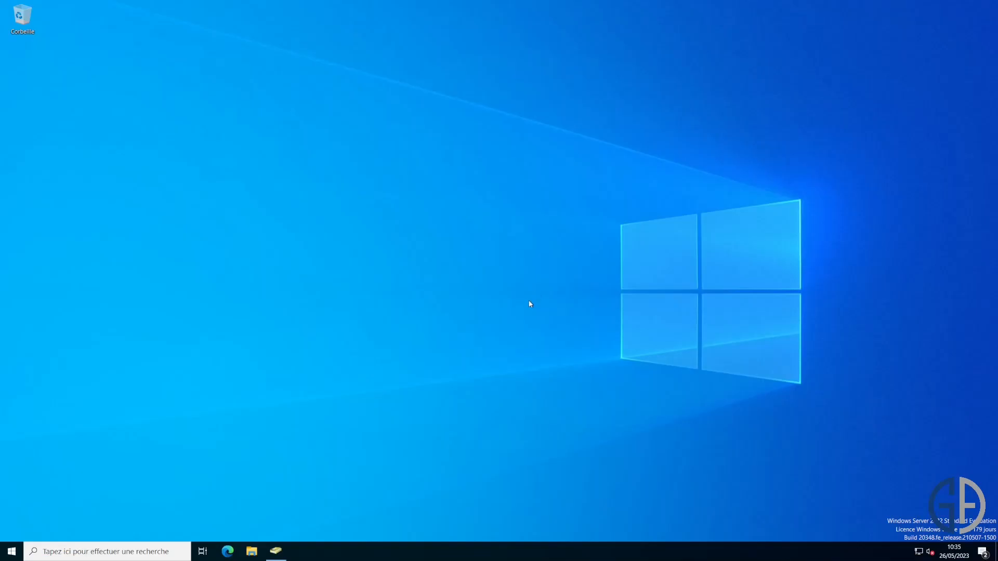
- Confirm SRV-V-2022-GA is the only entry in Domain Controllers, then review the Computers container
{"action": "left_click", "coordinate": [276, 551]}
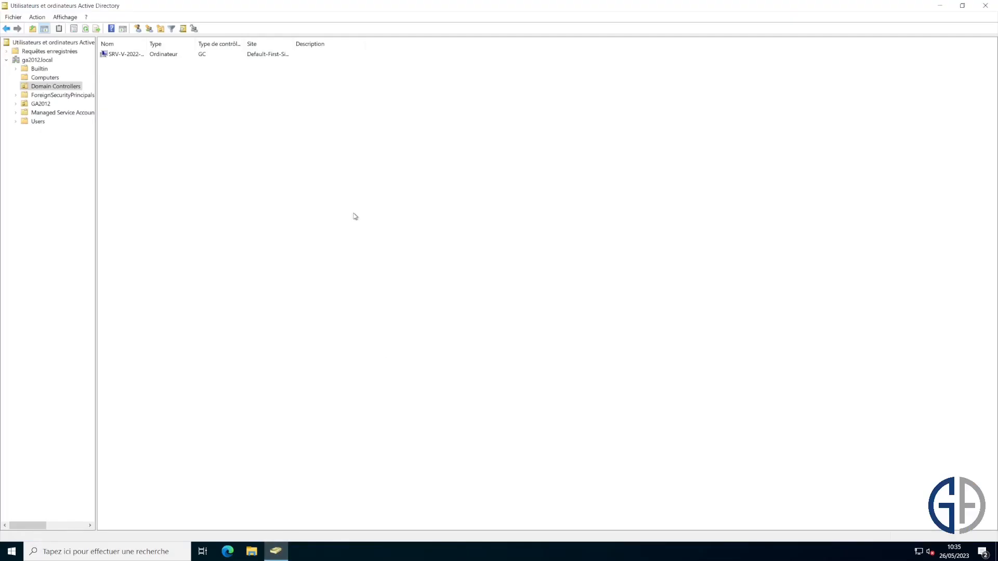
{"action": "left_click", "coordinate": [71, 88]}
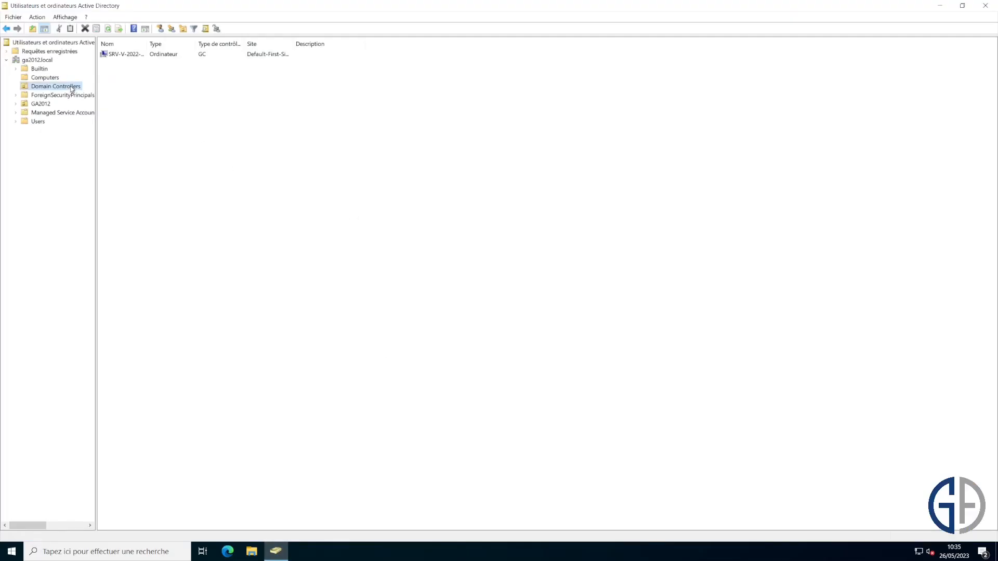
{"action": "double_click", "coordinate": [143, 45]}
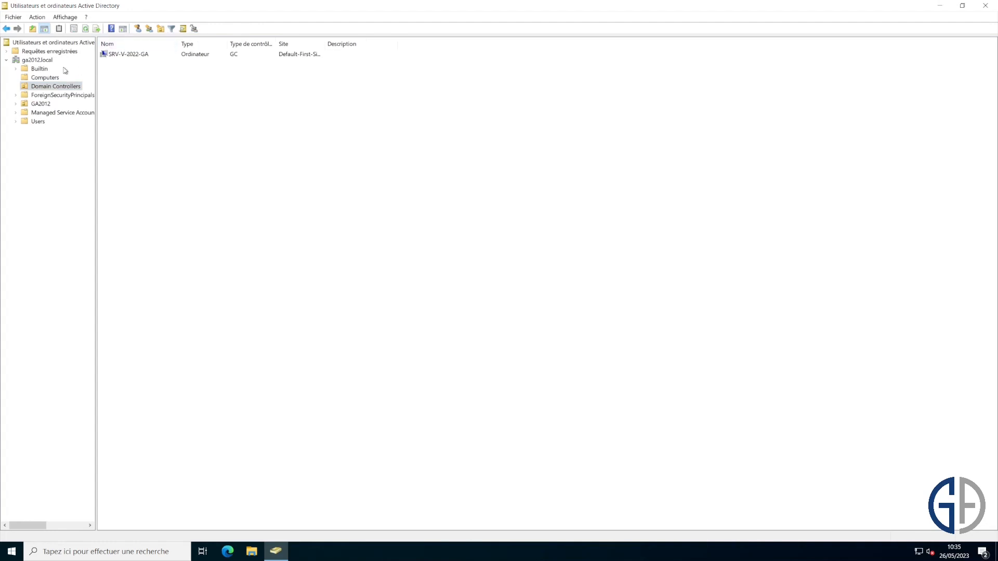
{"action": "left_click", "coordinate": [47, 78]}
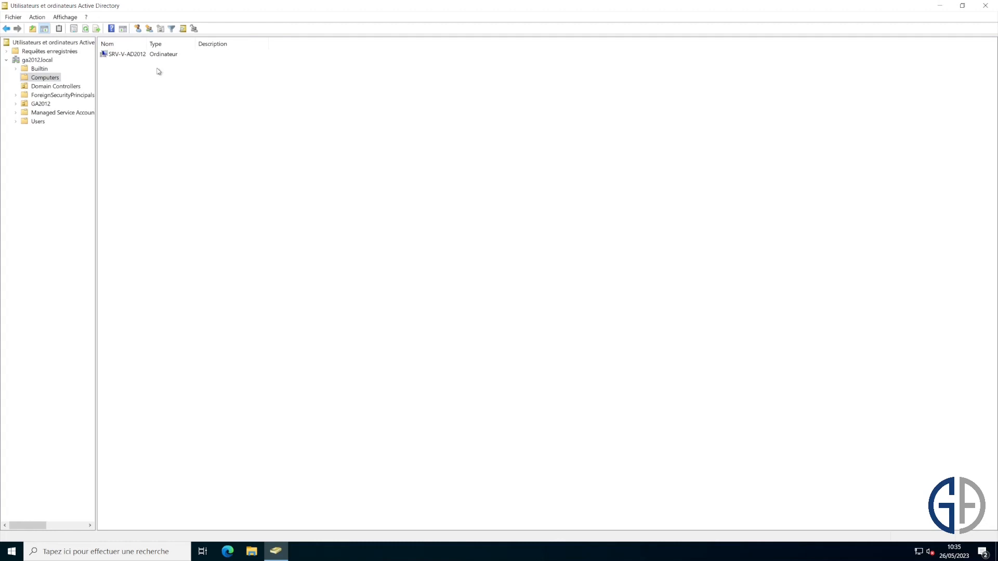
{"action": "key", "text": "super"}
- Launch DNS Manager and check the NS and SOA records of the ga2012.local zone
{"action": "type", "text": "dns"}
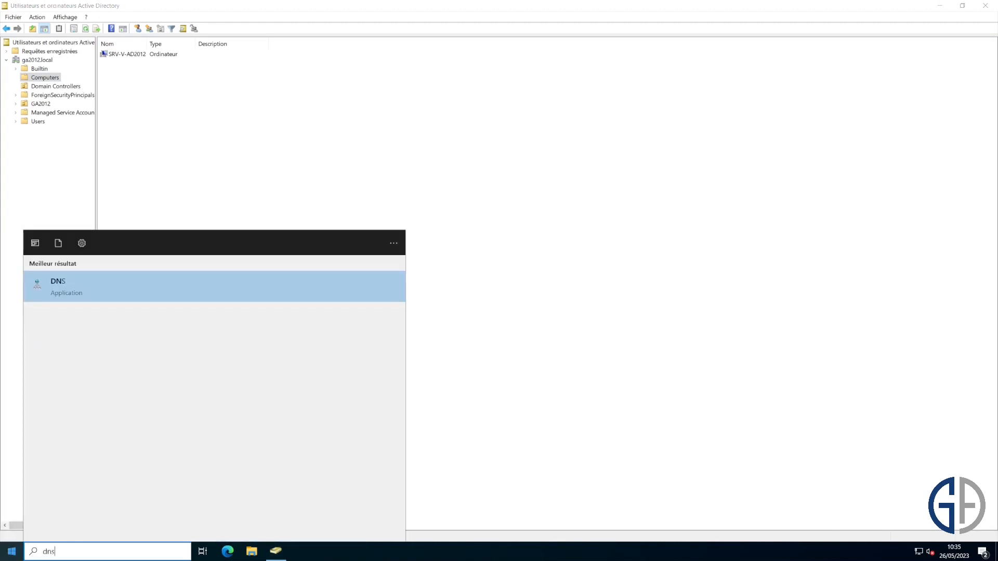
{"action": "key", "text": "Return"}
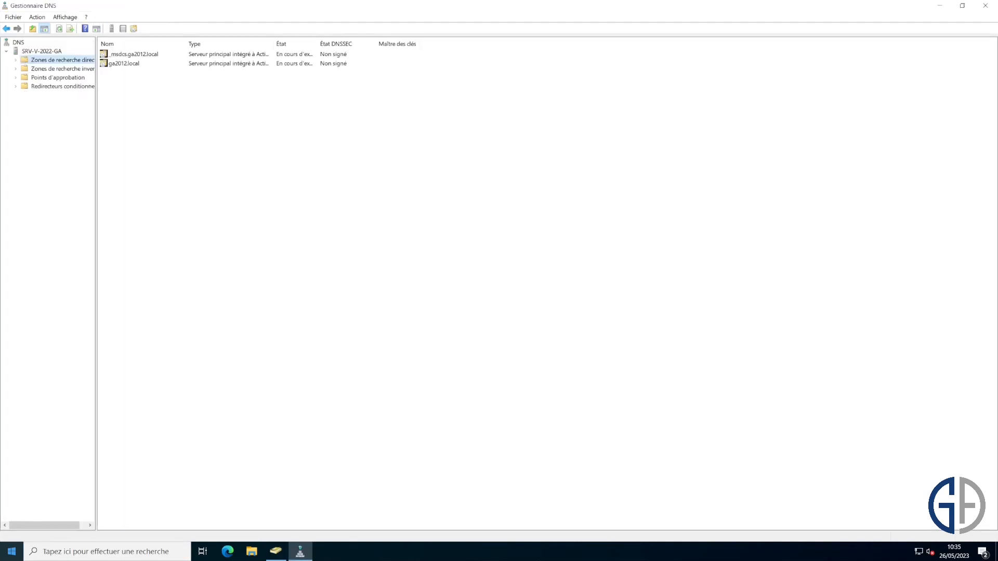
{"action": "double_click", "coordinate": [219, 63]}
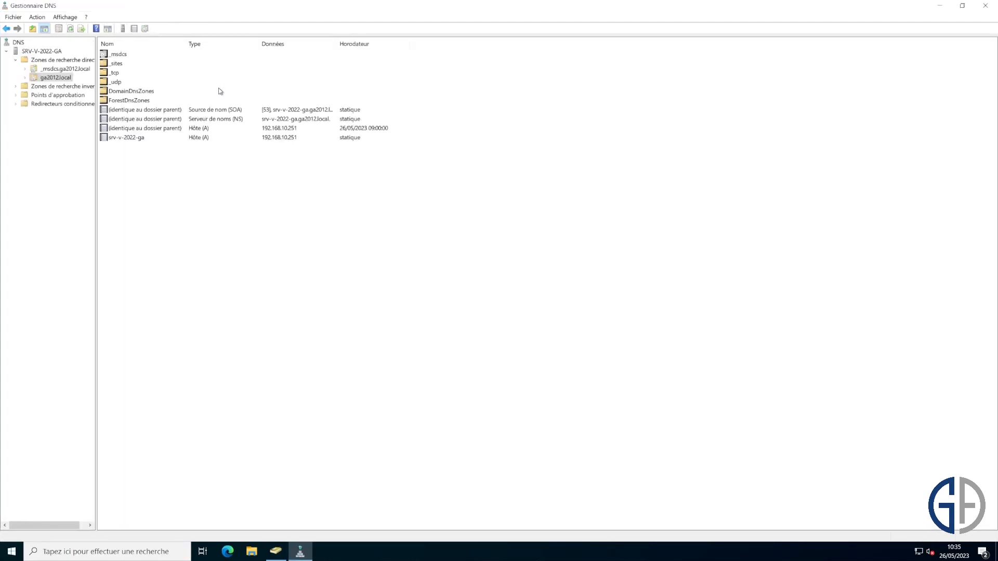
{"action": "left_click", "coordinate": [312, 121]}
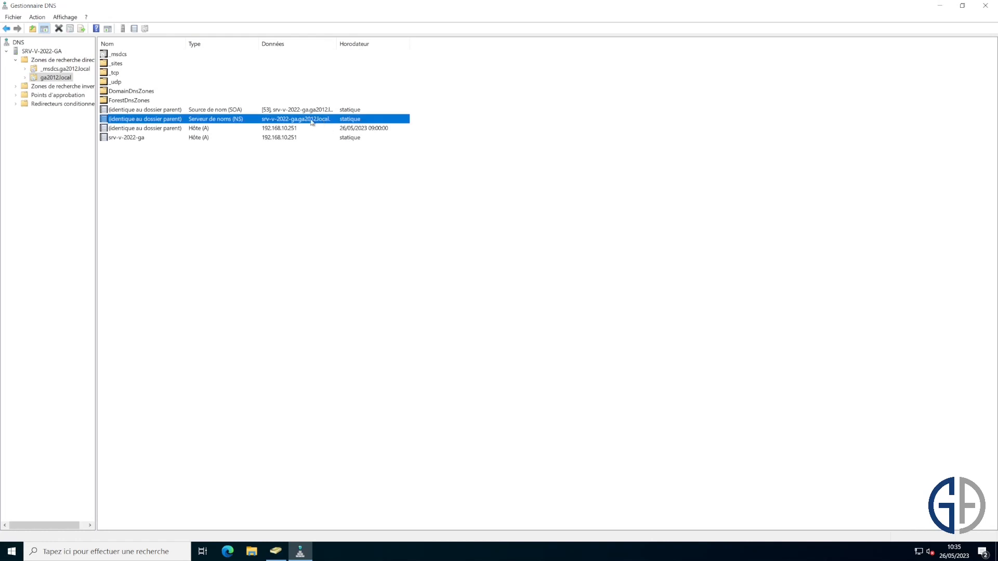
{"action": "left_click", "coordinate": [280, 111]}
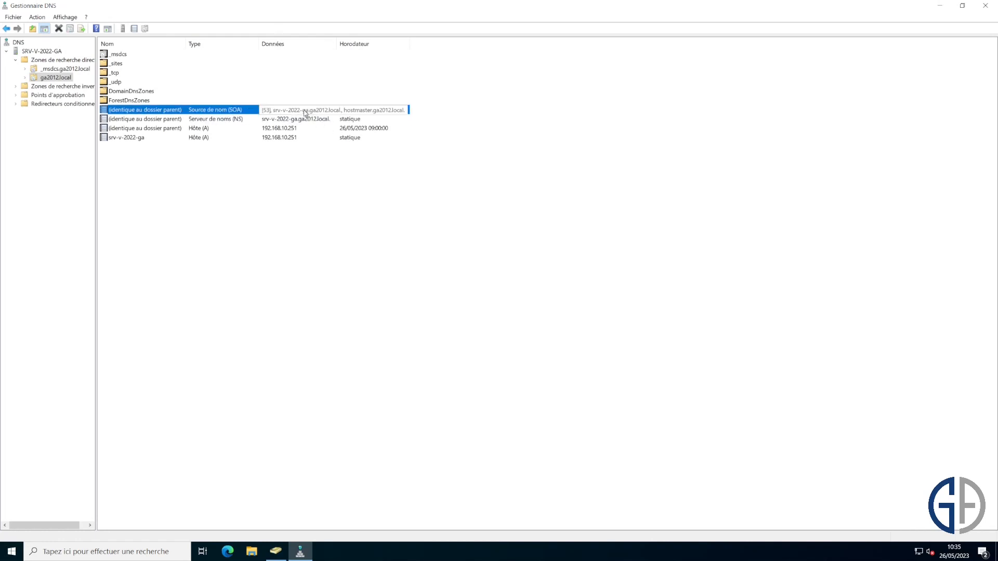
{"action": "left_click", "coordinate": [176, 179]}
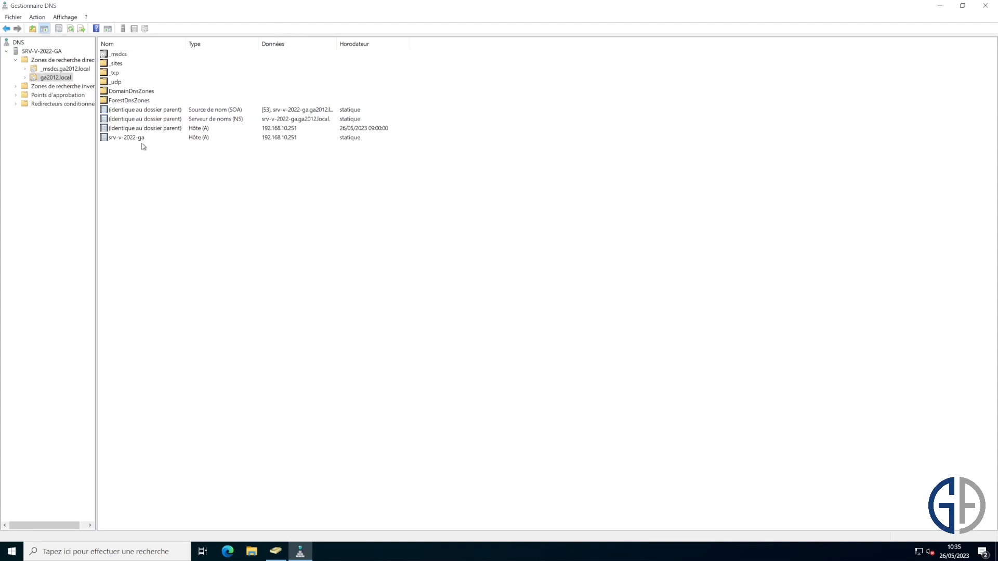
- Begin a new host record 'srv-v-2012' in ga2012.local, then cancel it
{"action": "right_click", "coordinate": [207, 169]}
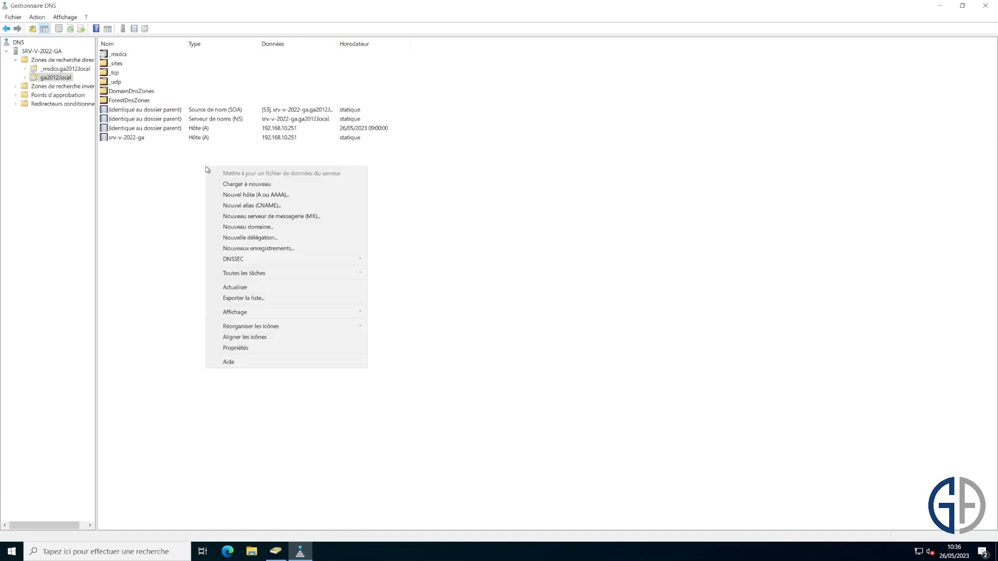
{"action": "left_click", "coordinate": [348, 196]}
{"action": "type", "text": "s"}
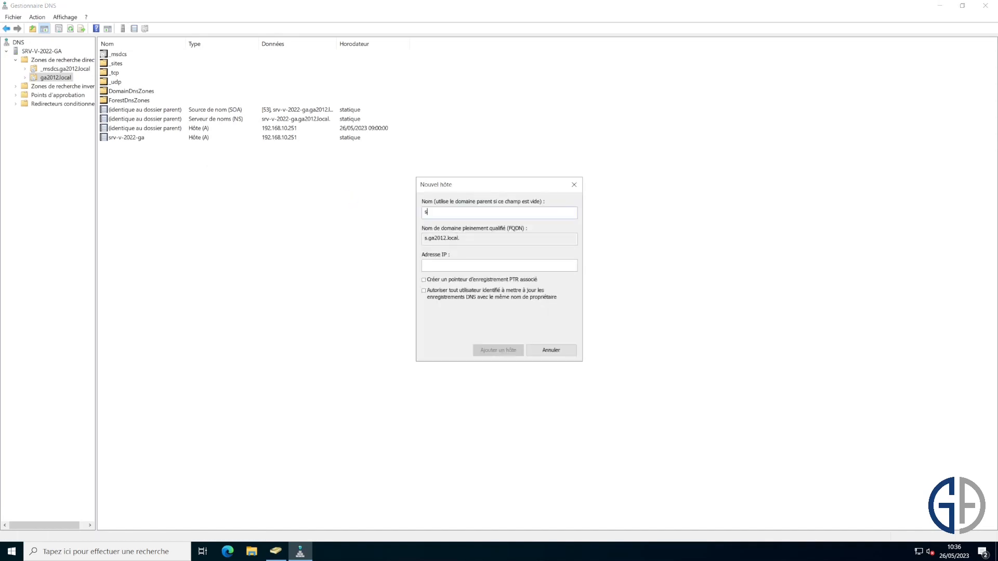
{"action": "type", "text": "rv-v-2012"}
{"action": "key", "text": "Escape"}
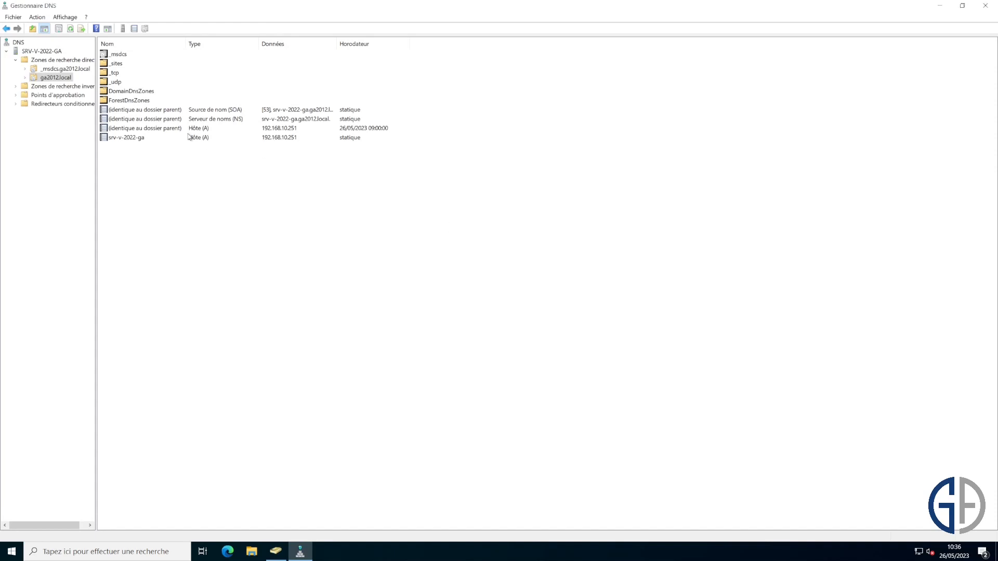
- Check the SOA record of the 10.168.192.in-addr.arpa reverse lookup zone
{"action": "double_click", "coordinate": [88, 87]}
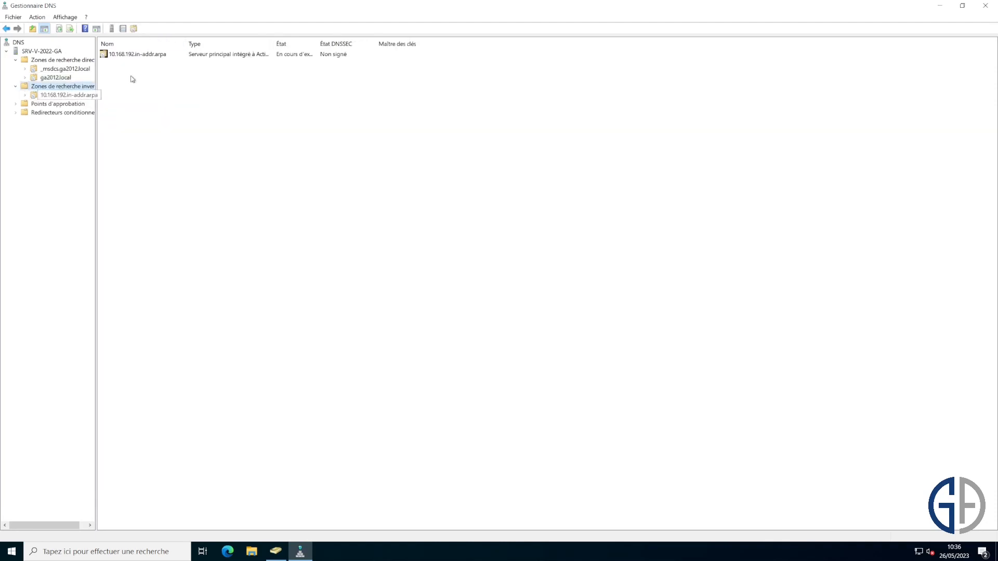
{"action": "left_click", "coordinate": [60, 94]}
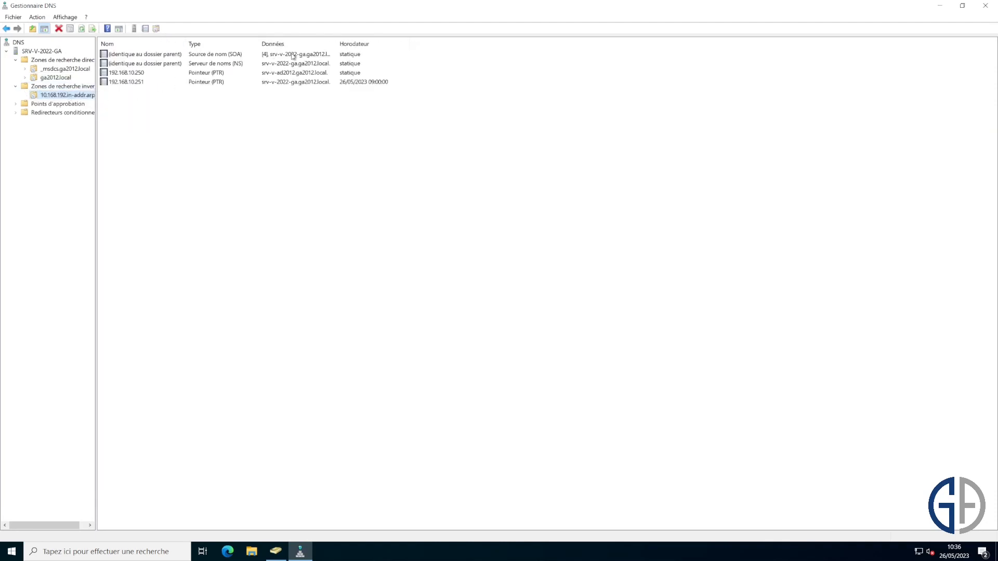
{"action": "left_click", "coordinate": [294, 55]}
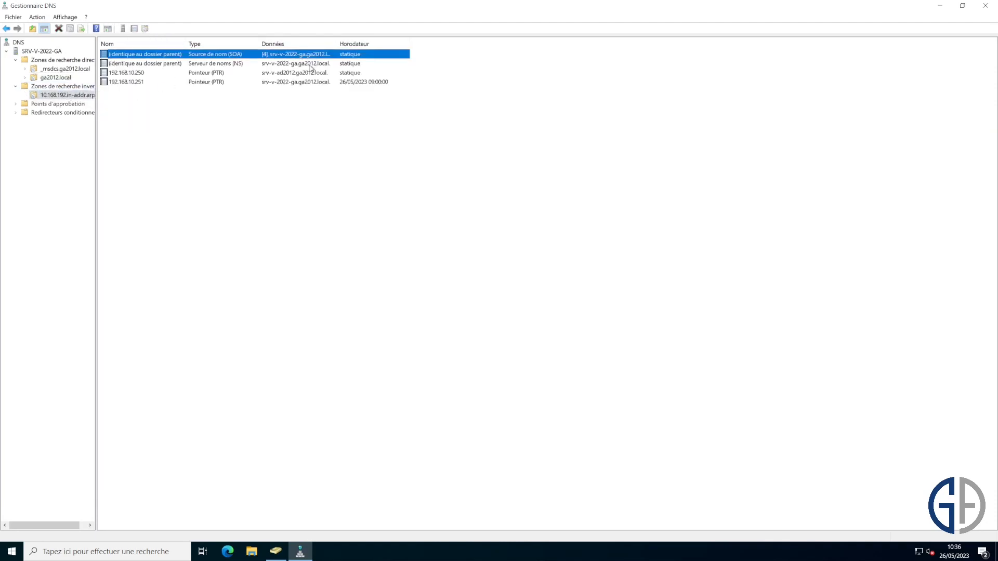
- Inspect the _kerberos and _ldap records under _msdcs.ga2012.local > dc > _tcp
{"action": "double_click", "coordinate": [66, 69]}
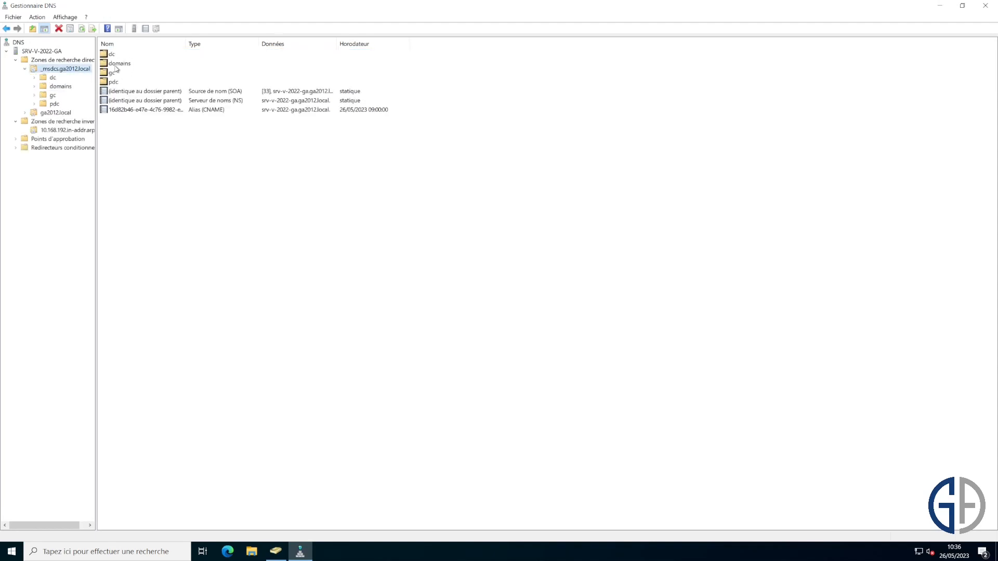
{"action": "double_click", "coordinate": [112, 54]}
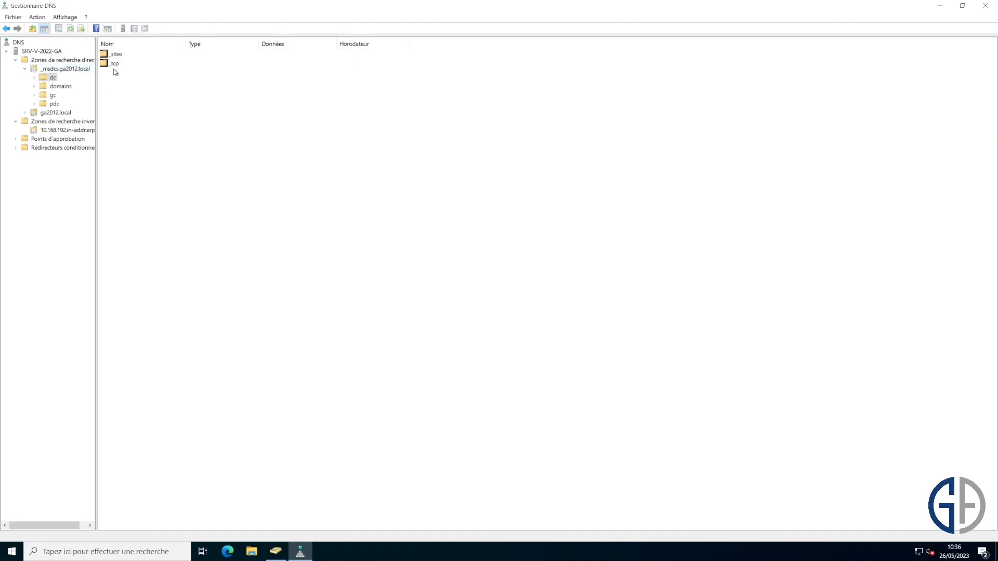
{"action": "double_click", "coordinate": [113, 60]}
{"action": "left_click", "coordinate": [65, 96]}
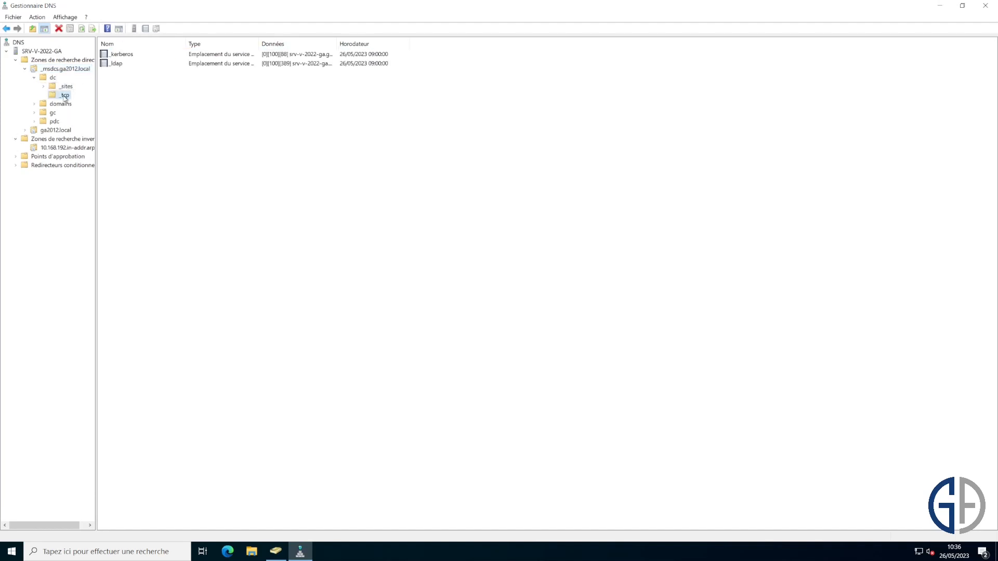
{"action": "left_click", "coordinate": [236, 55]}
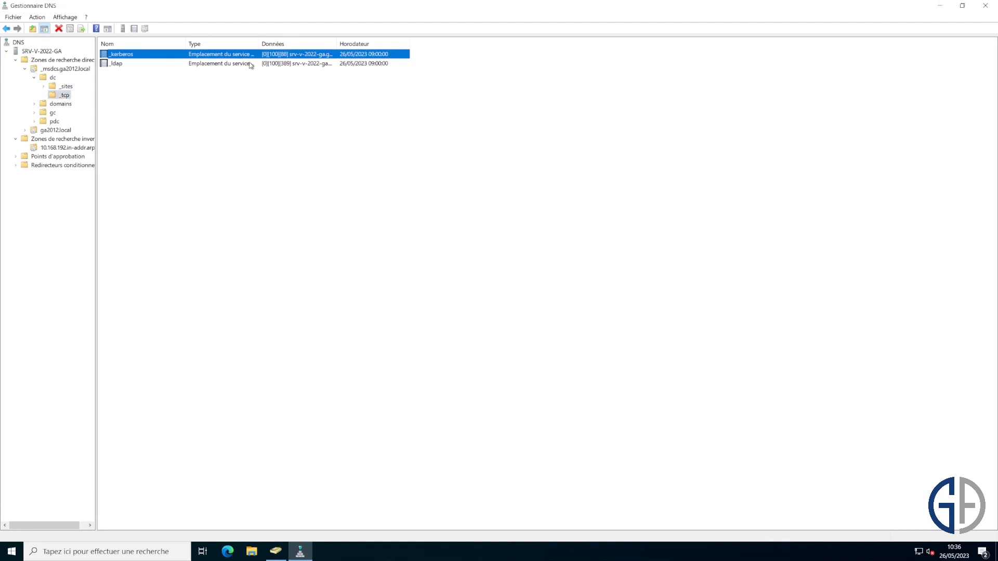
{"action": "left_click", "coordinate": [249, 64]}
- Check the _ldap record under the _msdcs domains folder, then close DNS Manager
{"action": "double_click", "coordinate": [61, 104]}
{"action": "double_click", "coordinate": [72, 112]}
{"action": "left_click", "coordinate": [73, 121]}
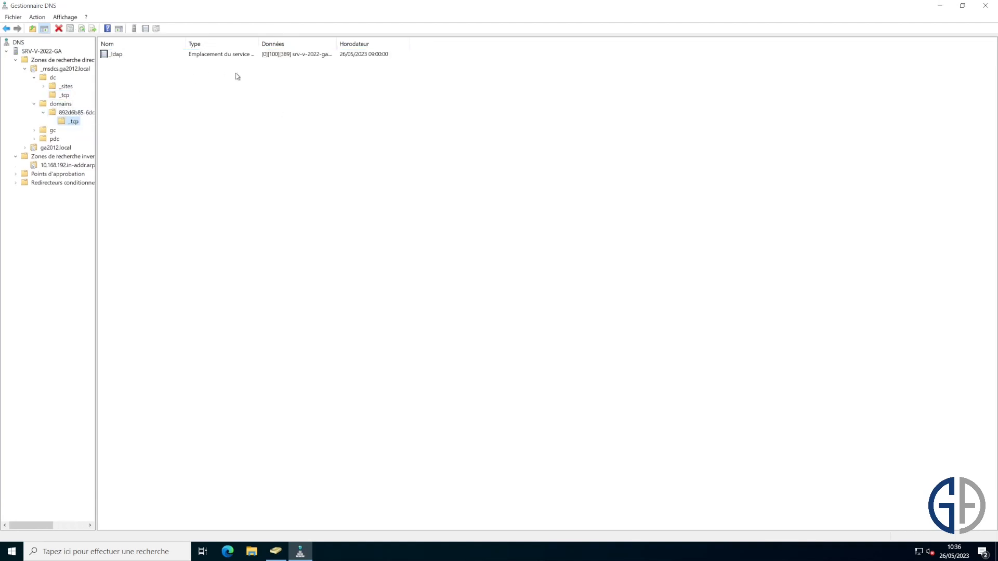
{"action": "left_click", "coordinate": [274, 56]}
{"action": "double_click", "coordinate": [337, 44]}
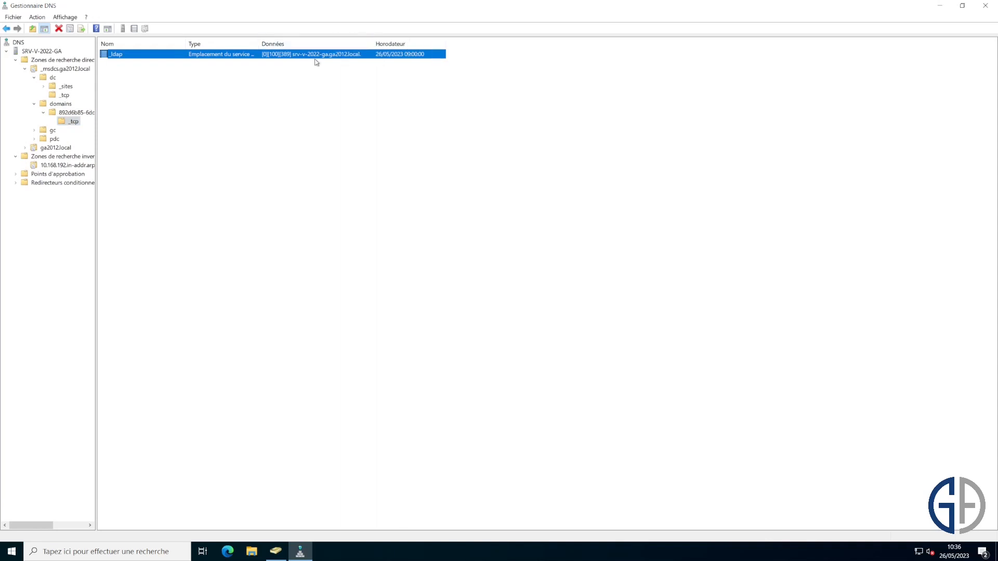
{"action": "left_click", "coordinate": [491, 150]}
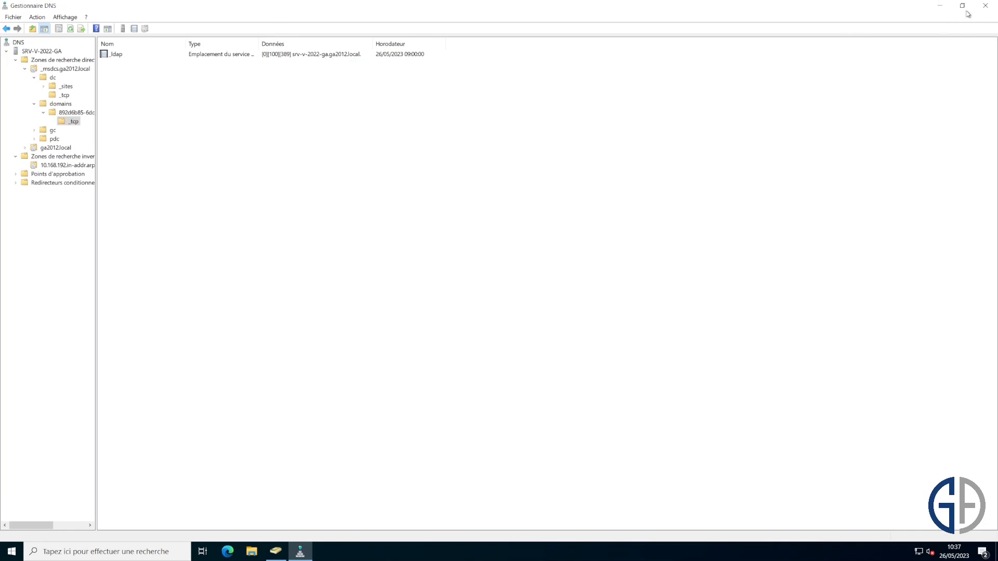
{"action": "left_click", "coordinate": [986, 6]}
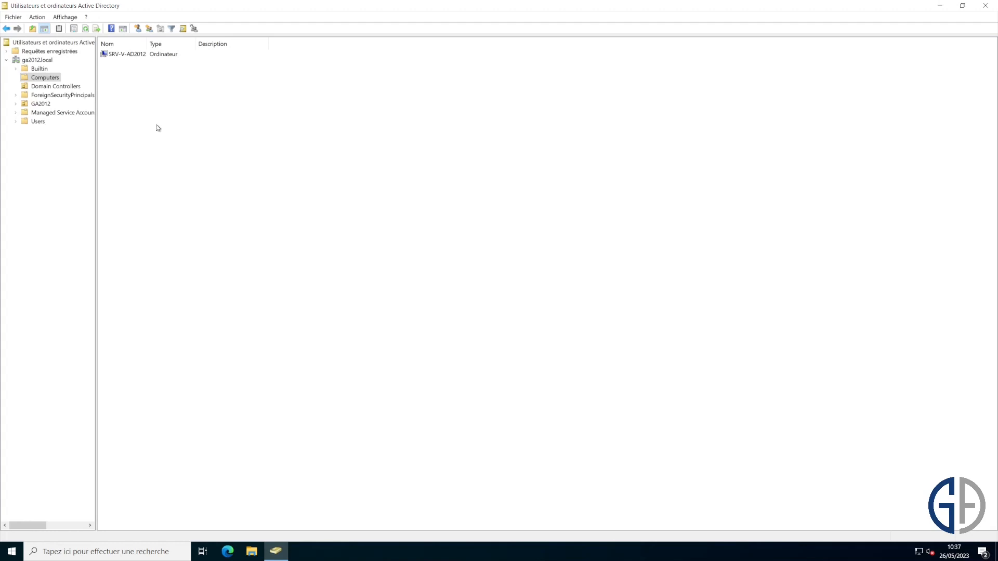
- Raise the ga2012.local domain functional level to Windows Server 2016
{"action": "left_click", "coordinate": [37, 61]}
{"action": "right_click", "coordinate": [38, 62]}
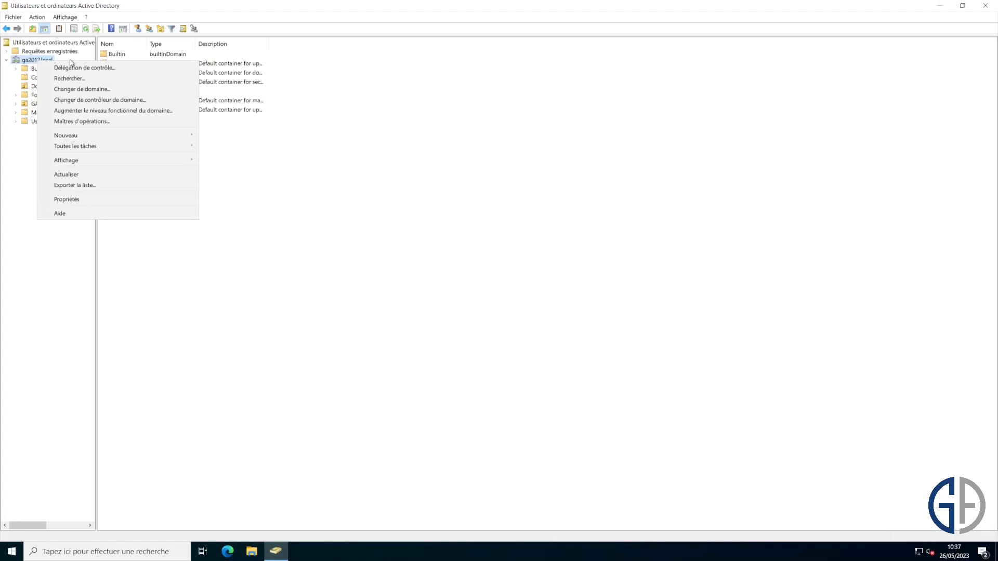
{"action": "left_click", "coordinate": [140, 115]}
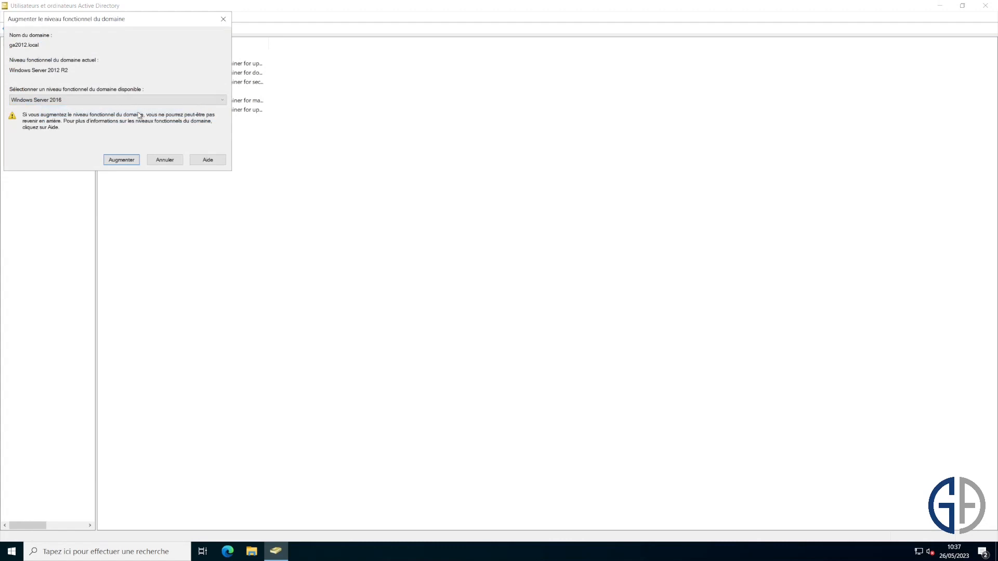
{"action": "left_click", "coordinate": [117, 101]}
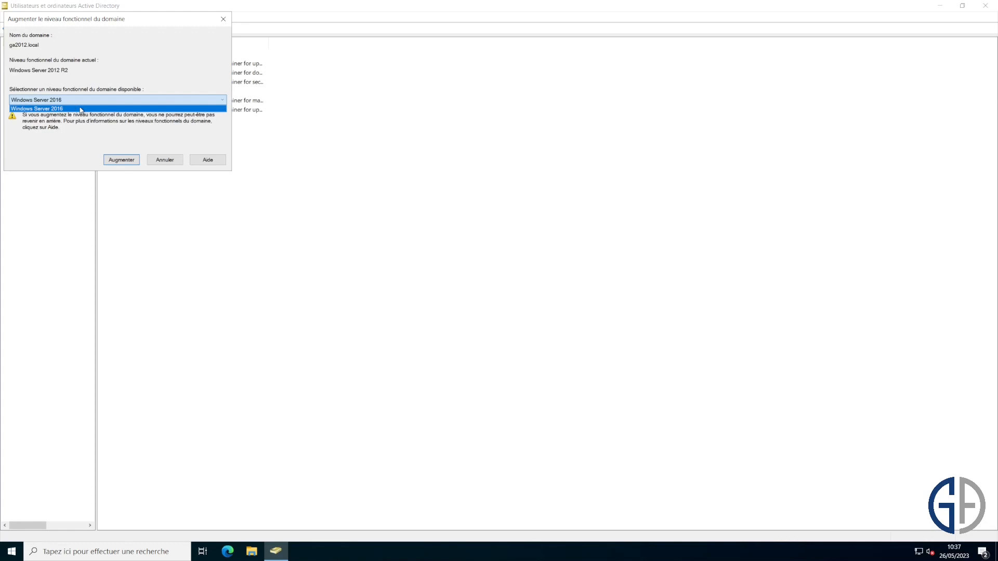
{"action": "left_click", "coordinate": [80, 110]}
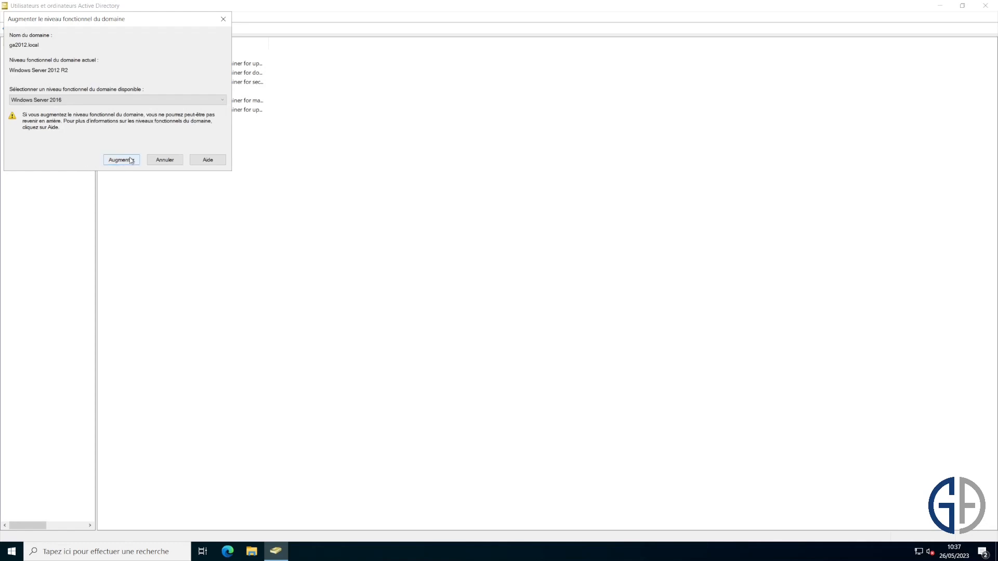
{"action": "left_click", "coordinate": [131, 160]}
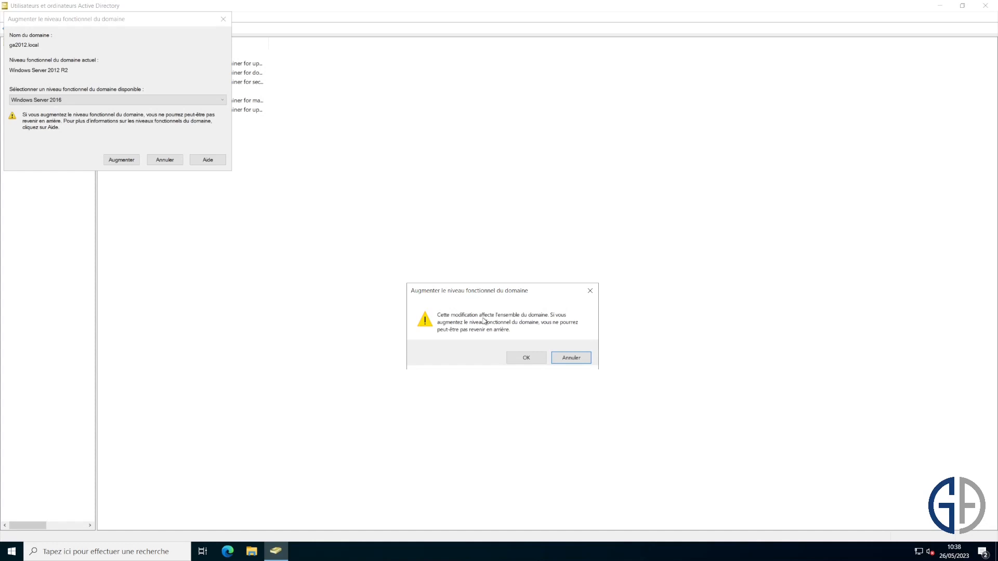
{"action": "left_click", "coordinate": [526, 357]}
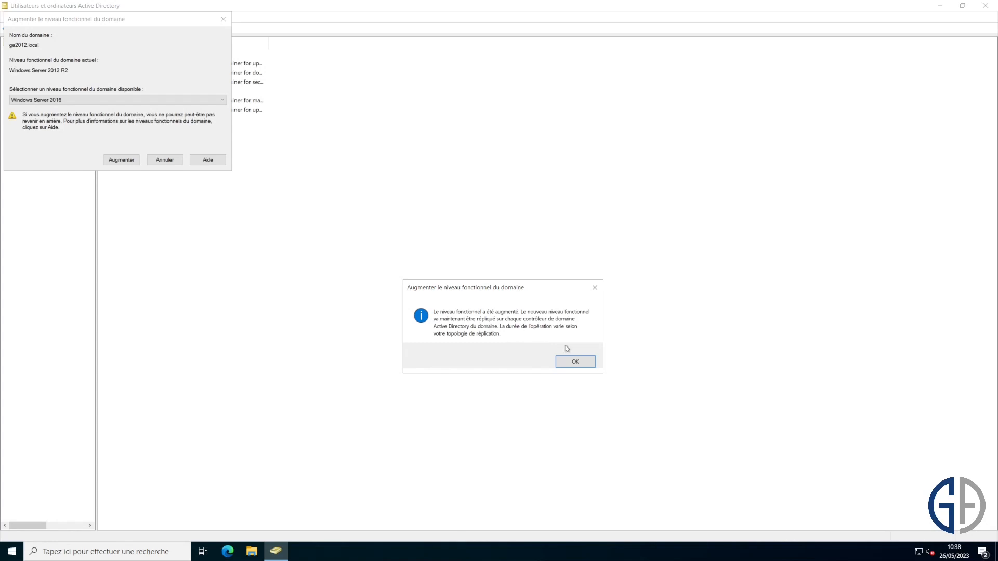
{"action": "left_click", "coordinate": [581, 358]}
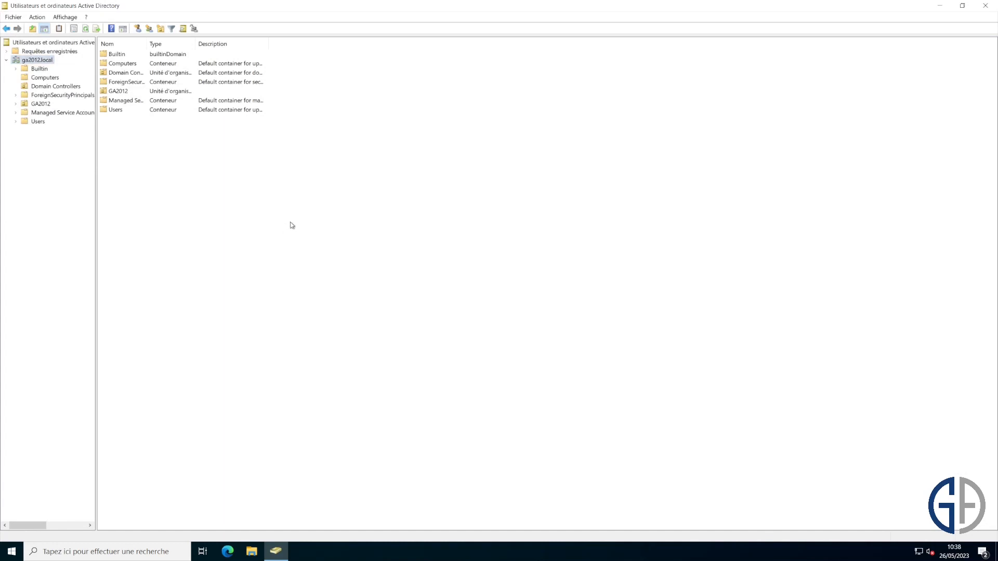
- Verify the domain functional level now reads Windows Server 2016
{"action": "right_click", "coordinate": [48, 62]}
{"action": "left_click", "coordinate": [134, 117]}
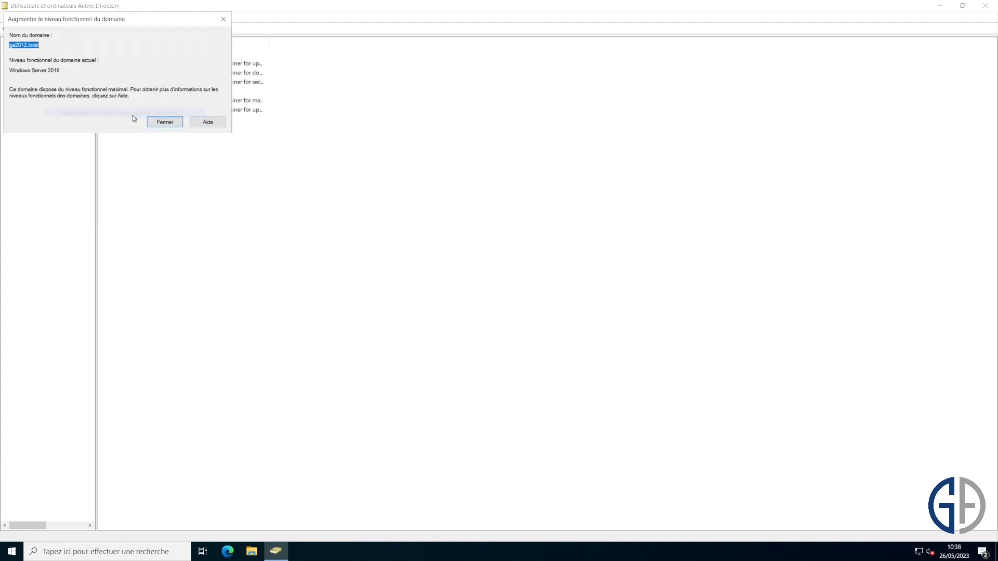
{"action": "left_click_drag", "start_coordinate": [60, 70], "coordinate": [9, 71]}
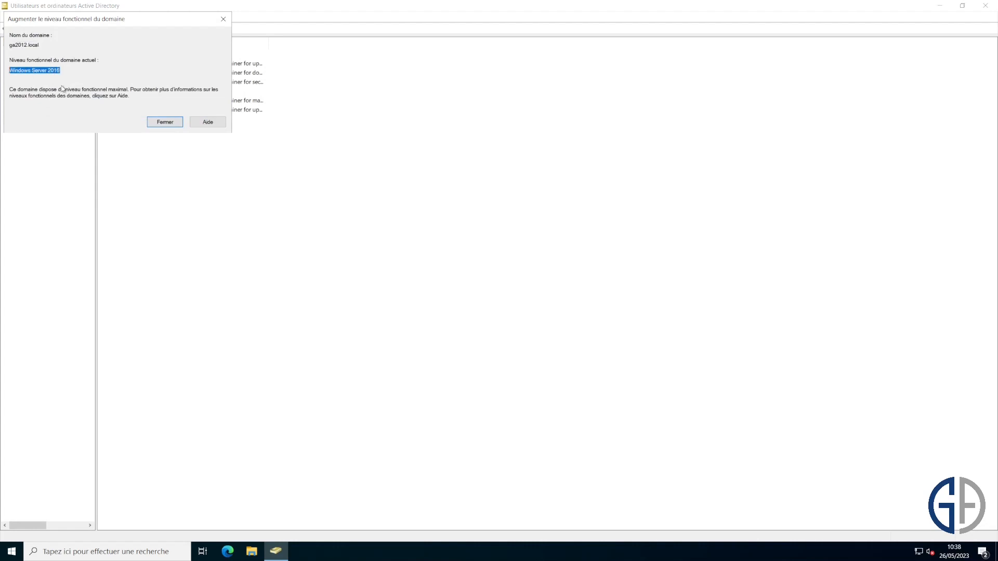
{"action": "left_click", "coordinate": [167, 121]}
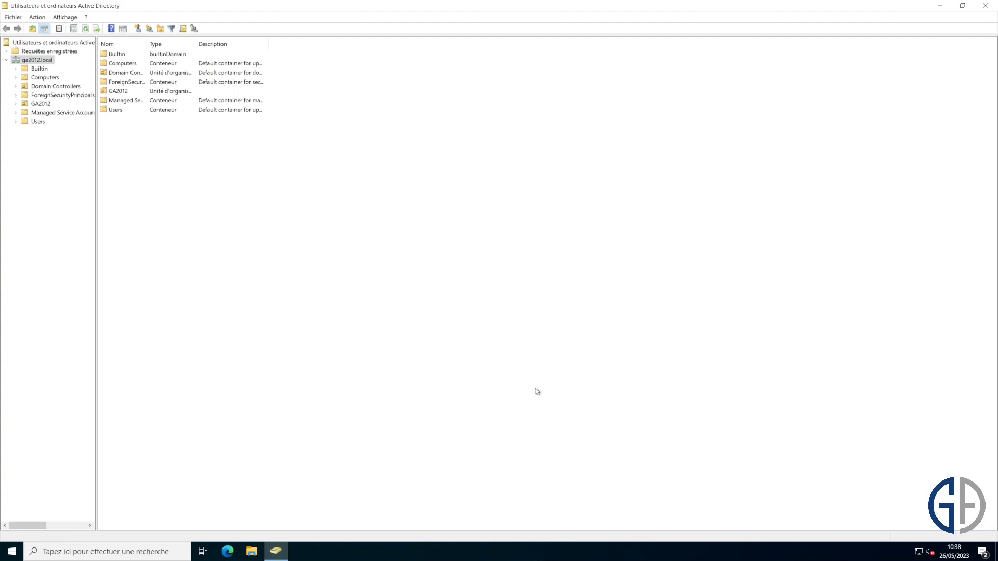
- Launch Active Directory Domains and Trusts from the Outils d'administration folder
{"action": "left_click", "coordinate": [11, 551]}
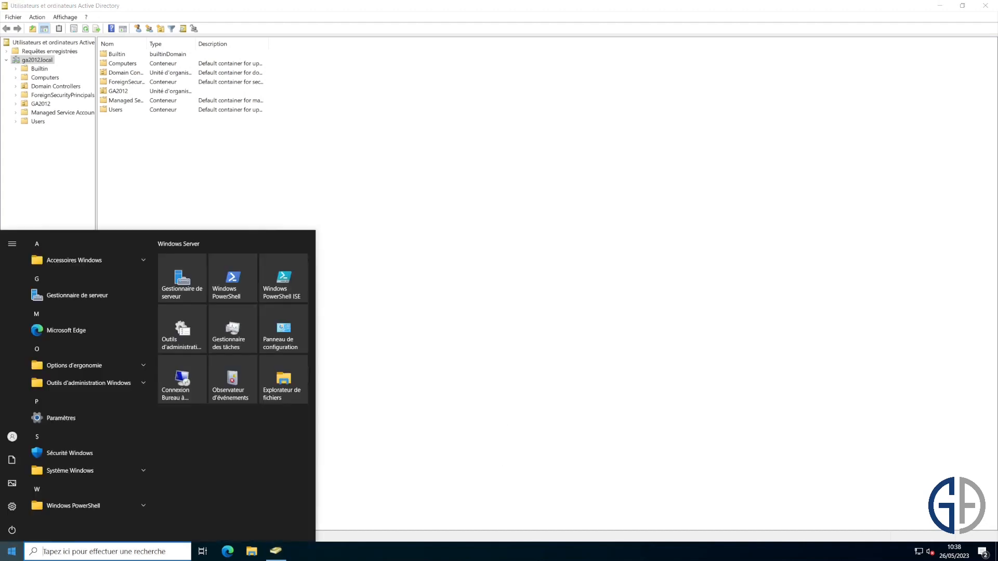
{"action": "left_click", "coordinate": [182, 330]}
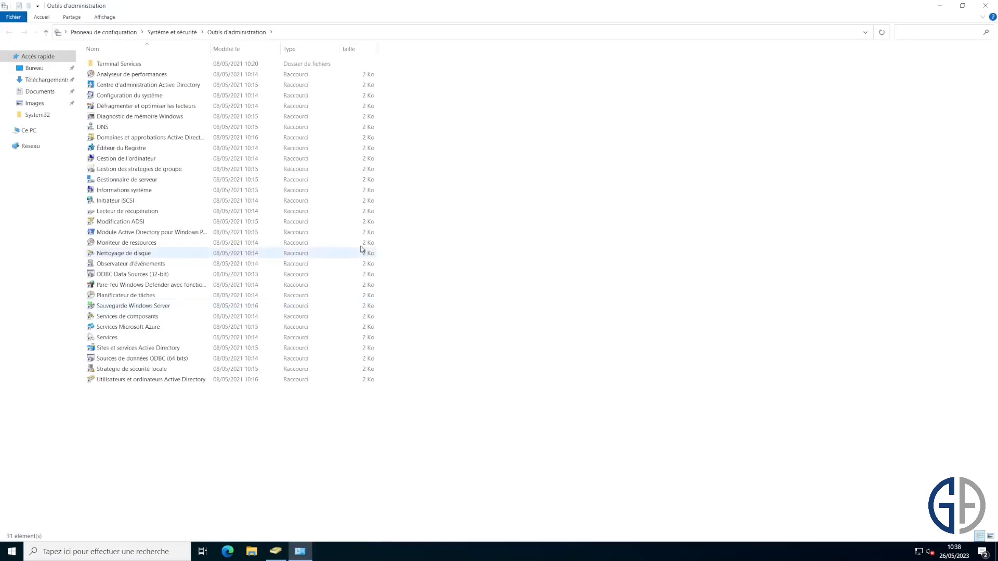
{"action": "double_click", "coordinate": [150, 138]}
{"action": "right_click", "coordinate": [62, 47]}
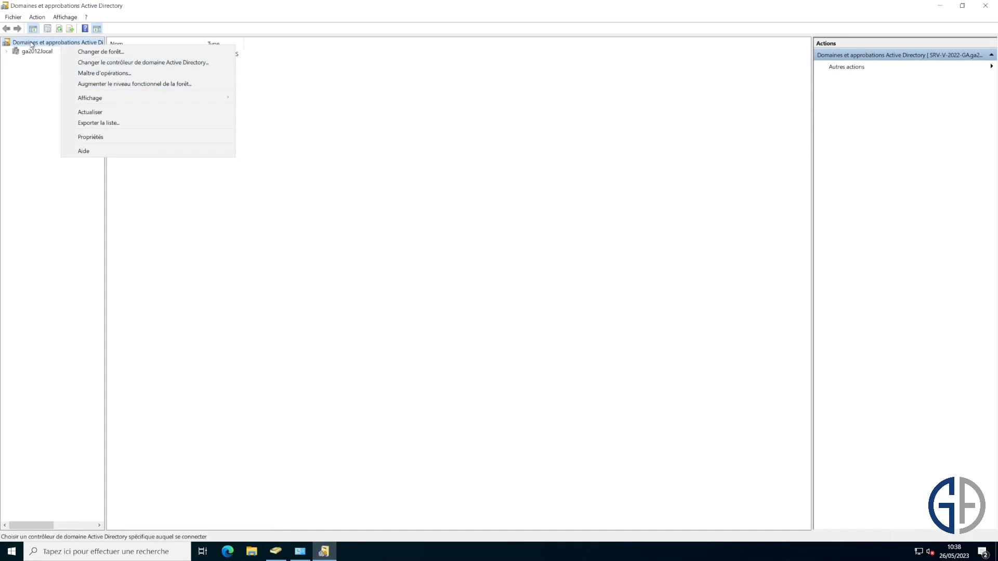
- Raise the forest functional level to Windows Server 2016
{"action": "left_click", "coordinate": [139, 86]}
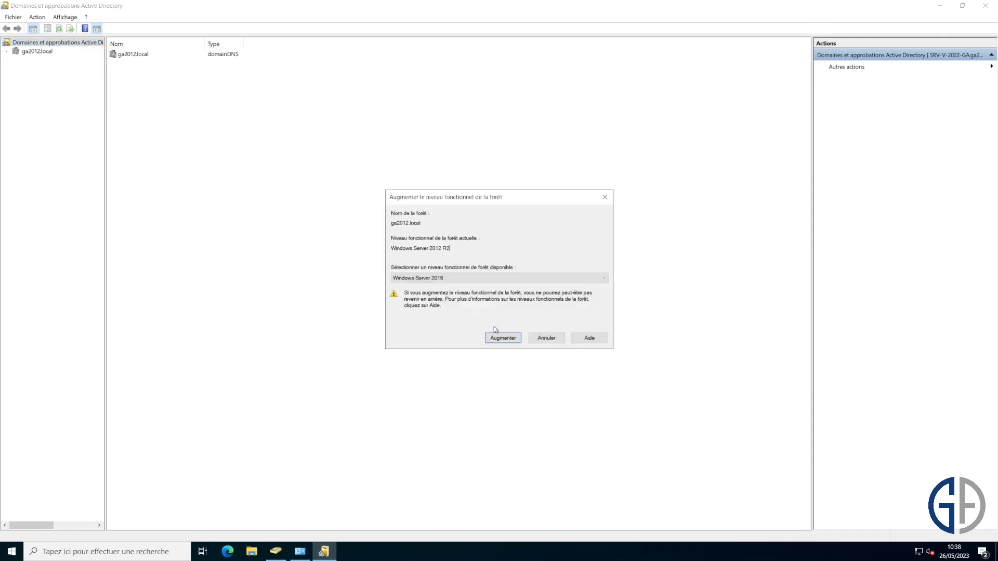
{"action": "left_click", "coordinate": [503, 338]}
{"action": "left_click", "coordinate": [523, 302]}
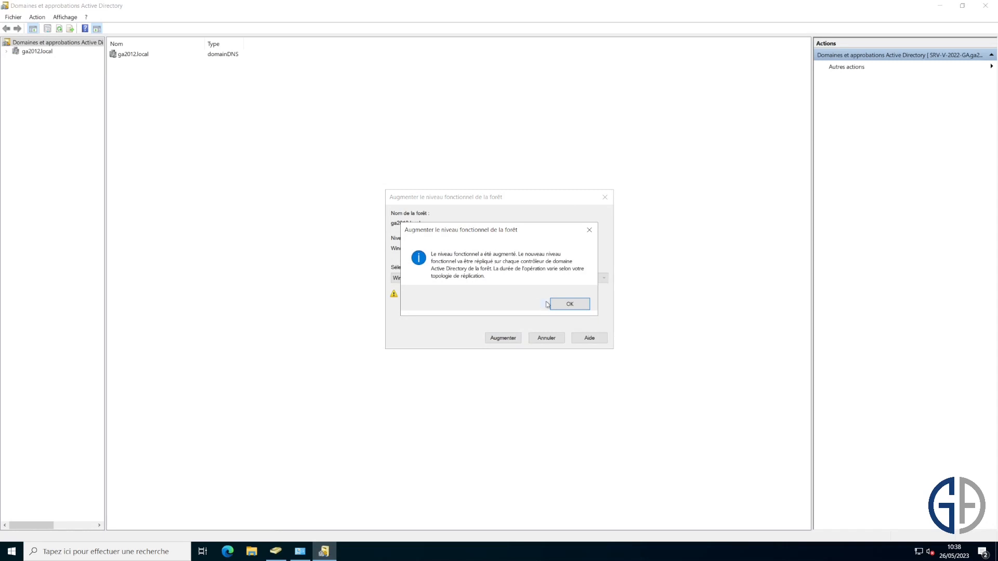
{"action": "left_click", "coordinate": [572, 301]}
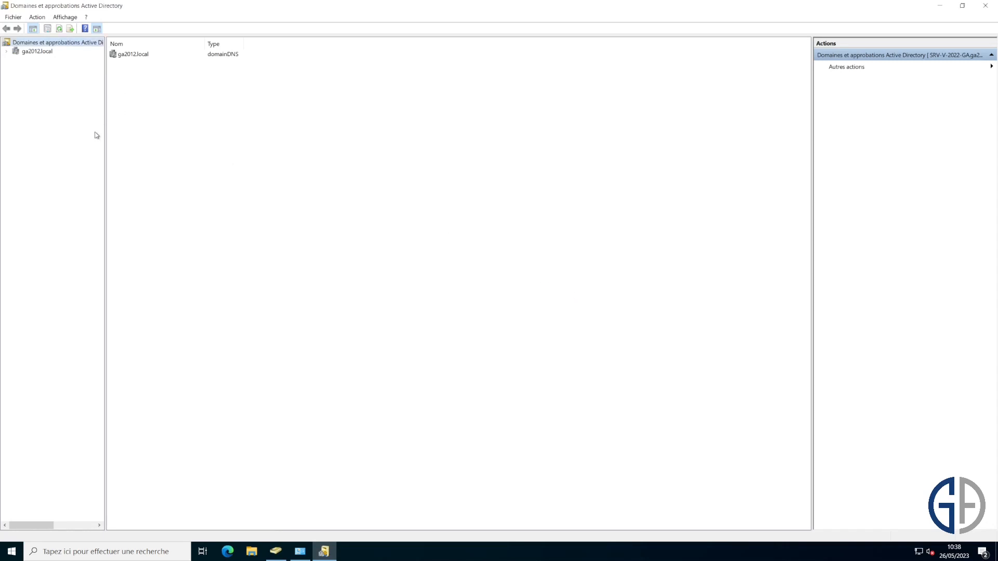
- Verify the forest functional level now reads Windows Server 2016
{"action": "right_click", "coordinate": [89, 41]}
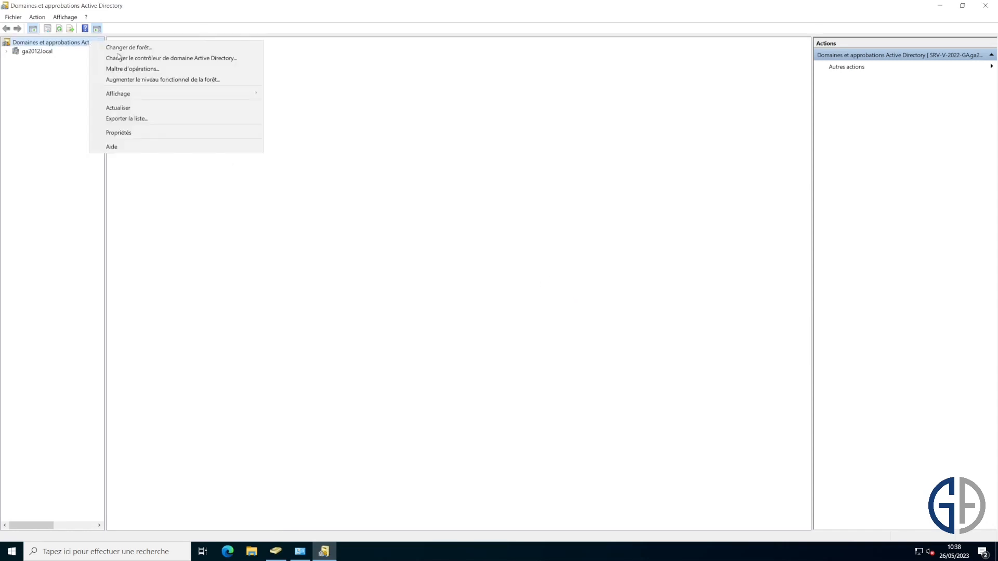
{"action": "left_click", "coordinate": [159, 79]}
{"action": "left_click", "coordinate": [431, 267]}
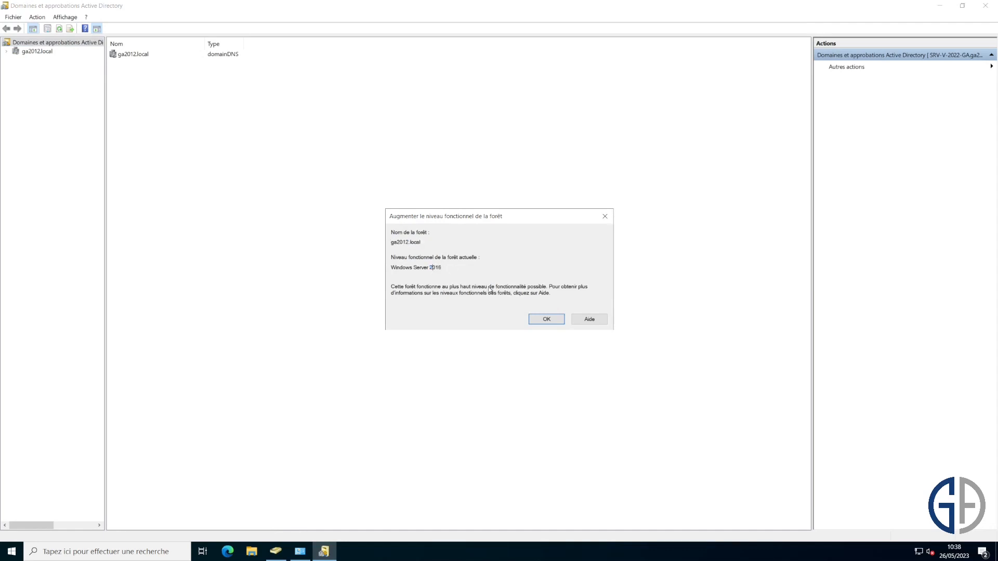
{"action": "left_click", "coordinate": [534, 320]}
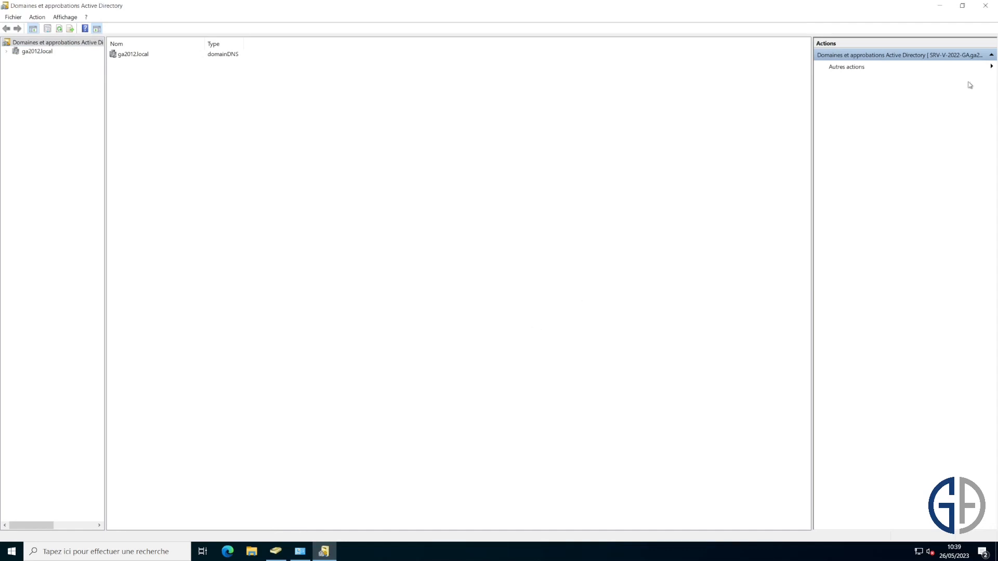
- Close Active Directory Domains and Trusts, leaving the Outils d'administration folder showing
{"action": "left_click", "coordinate": [986, 5]}
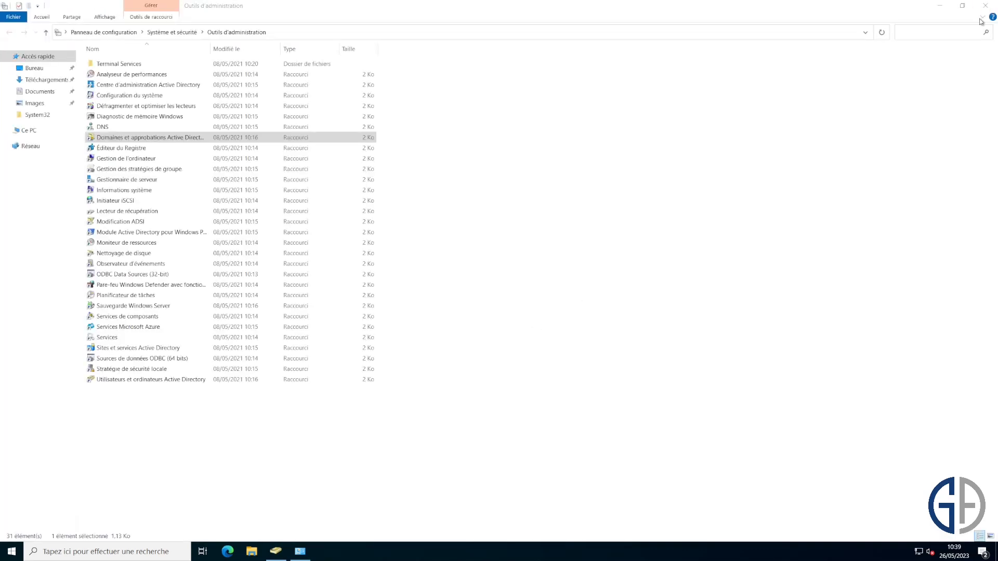
{"action": "left_click", "coordinate": [720, 254]}
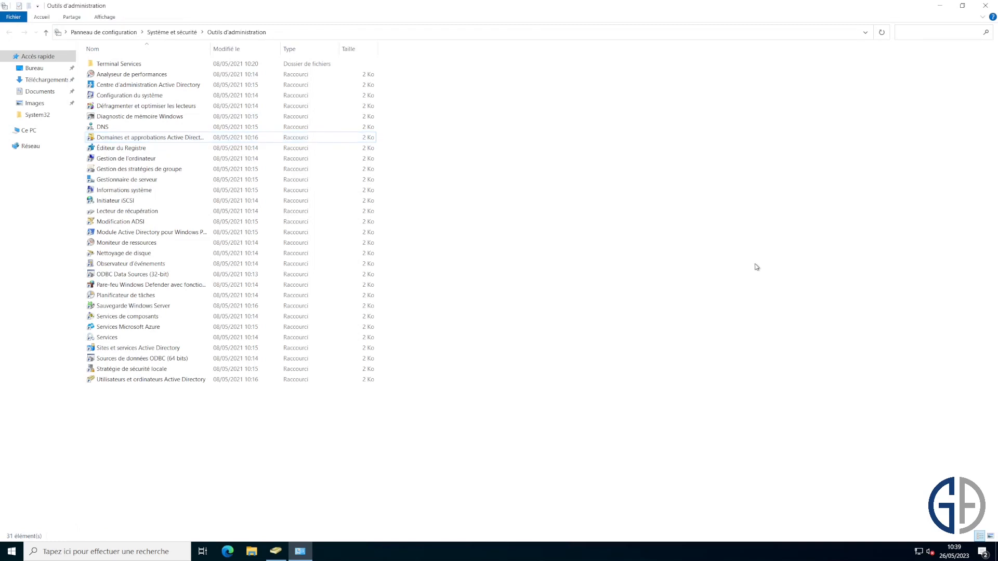